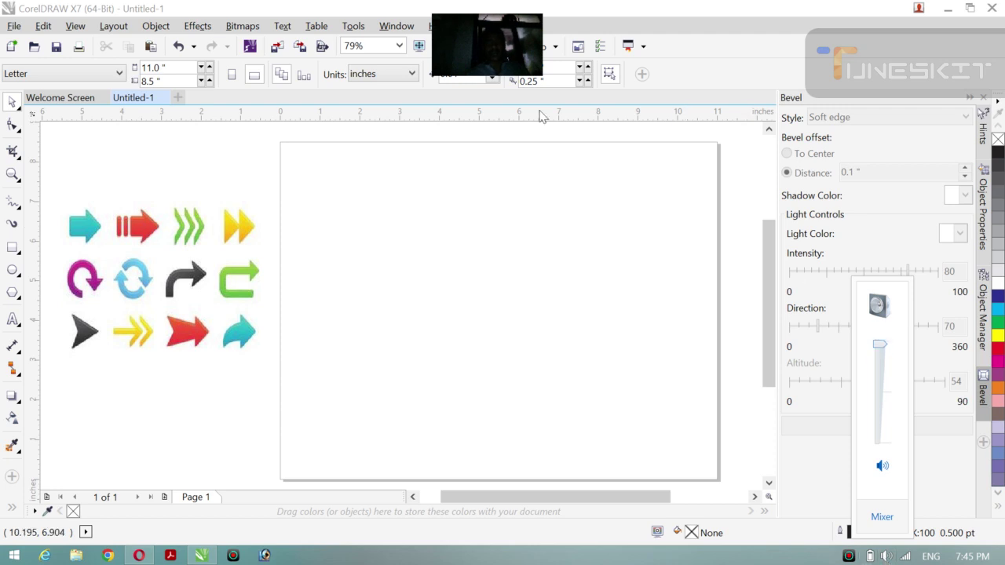
{"action": "left_click", "coordinate": [449, 192]}
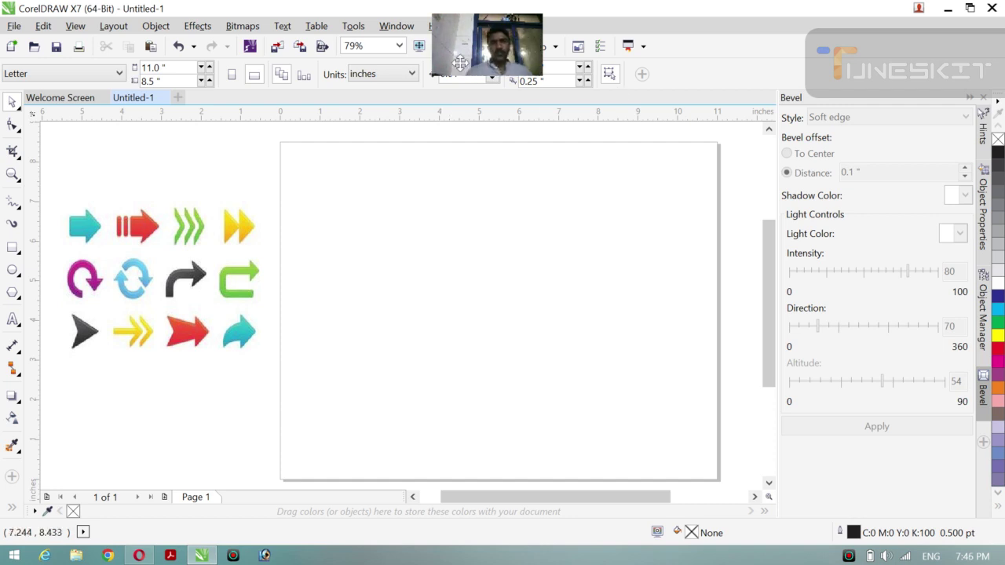
{"action": "left_click_drag", "start_coordinate": [482, 45], "coordinate": [482, 96]}
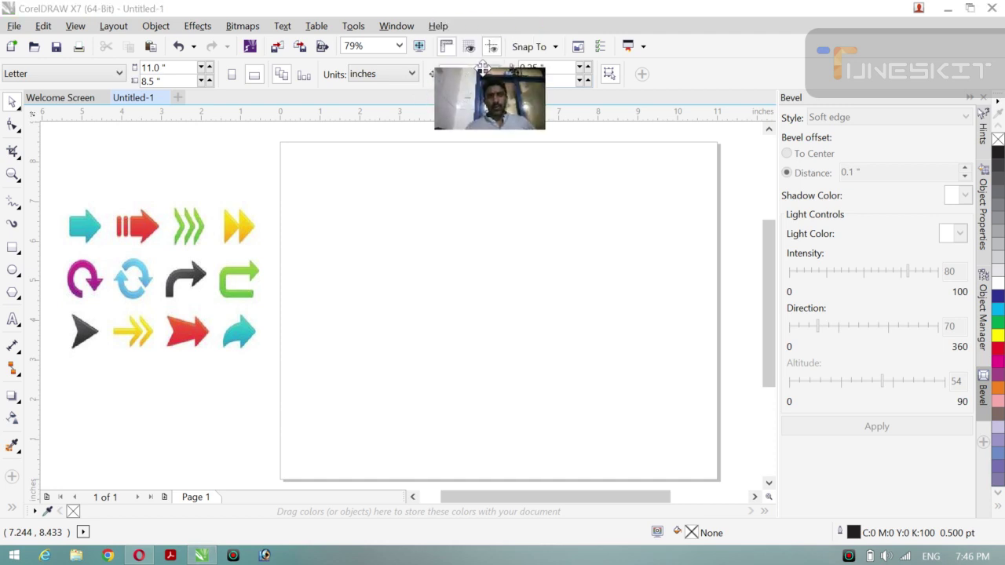
{"action": "left_click_drag", "start_coordinate": [482, 58], "coordinate": [483, 53]}
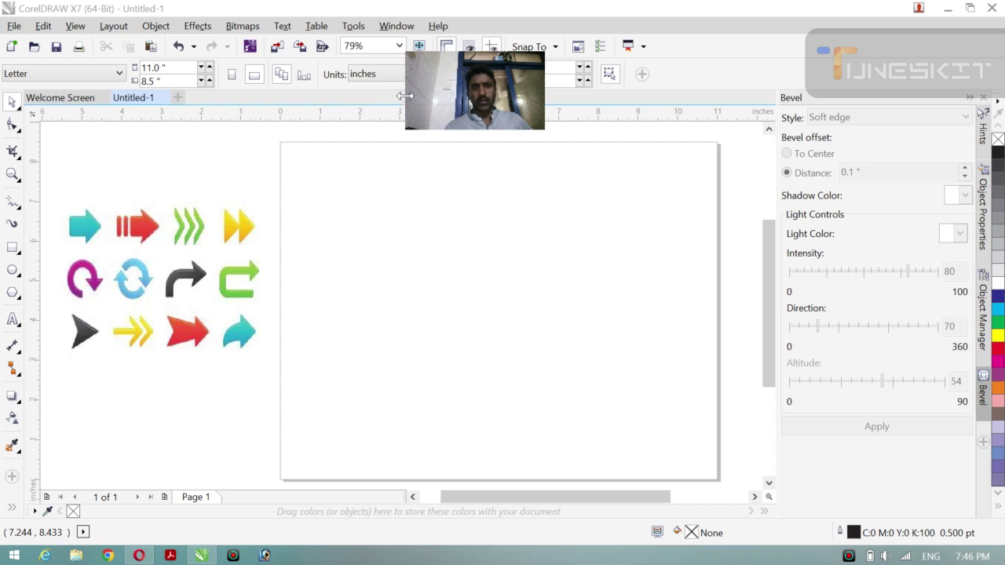
{"action": "left_click_drag", "start_coordinate": [405, 96], "coordinate": [509, 62]}
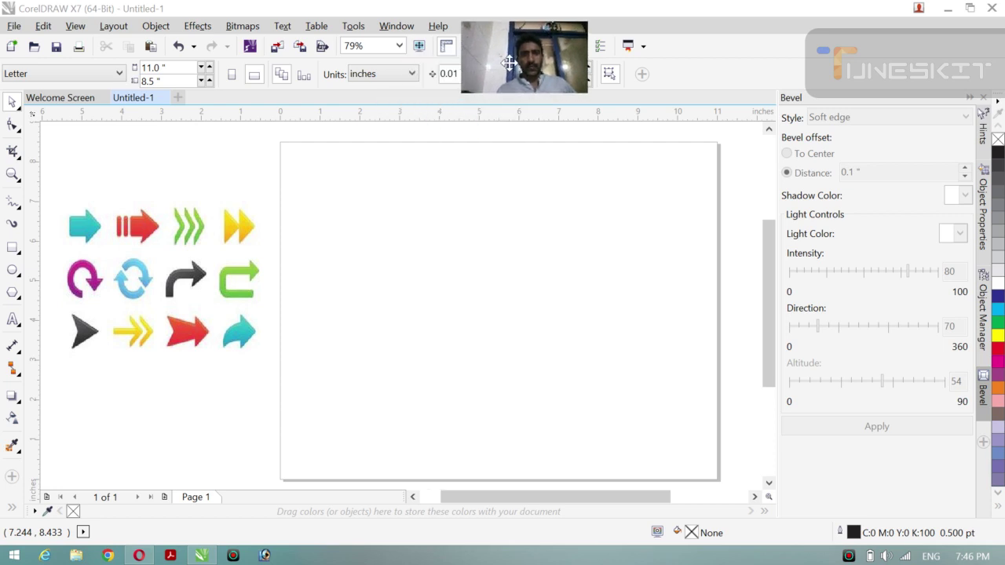
Shift the arrow reference bitmap slightly to the left and stretch it upward to about 5.32 inches high.
{"action": "left_click", "coordinate": [237, 284]}
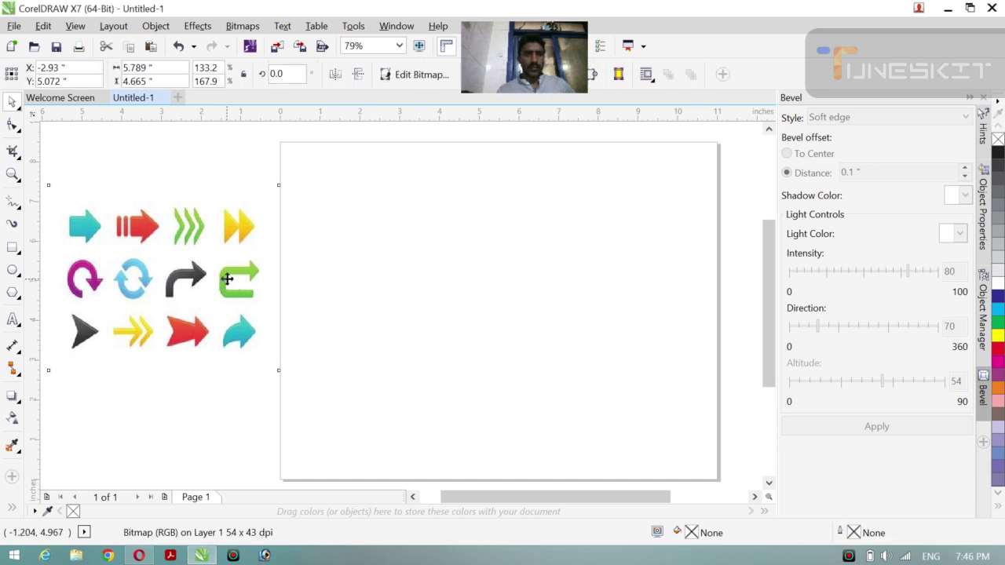
{"action": "left_click_drag", "start_coordinate": [227, 279], "coordinate": [168, 273]}
{"action": "left_click", "coordinate": [168, 273]}
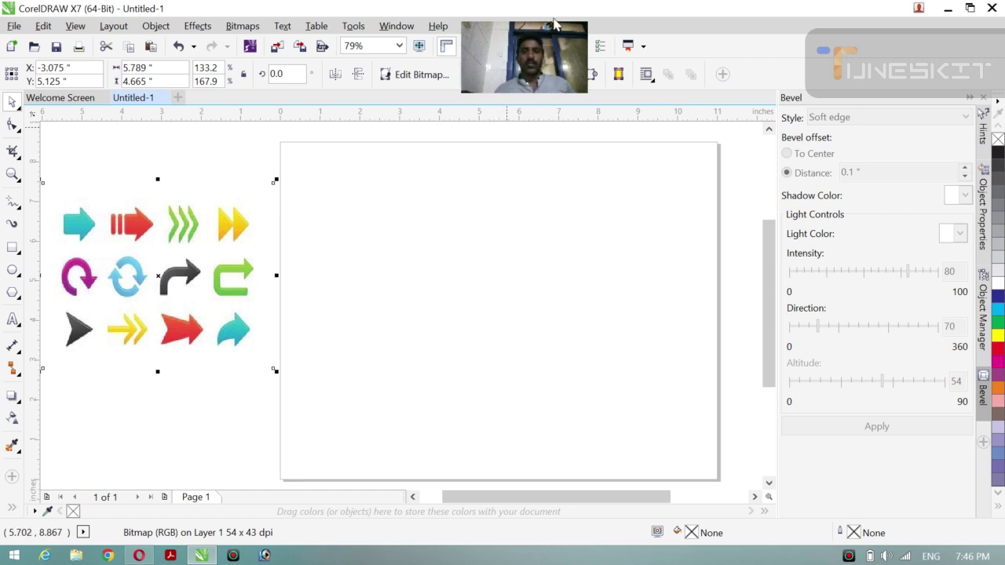
{"action": "left_click_drag", "start_coordinate": [527, 50], "coordinate": [502, 36]}
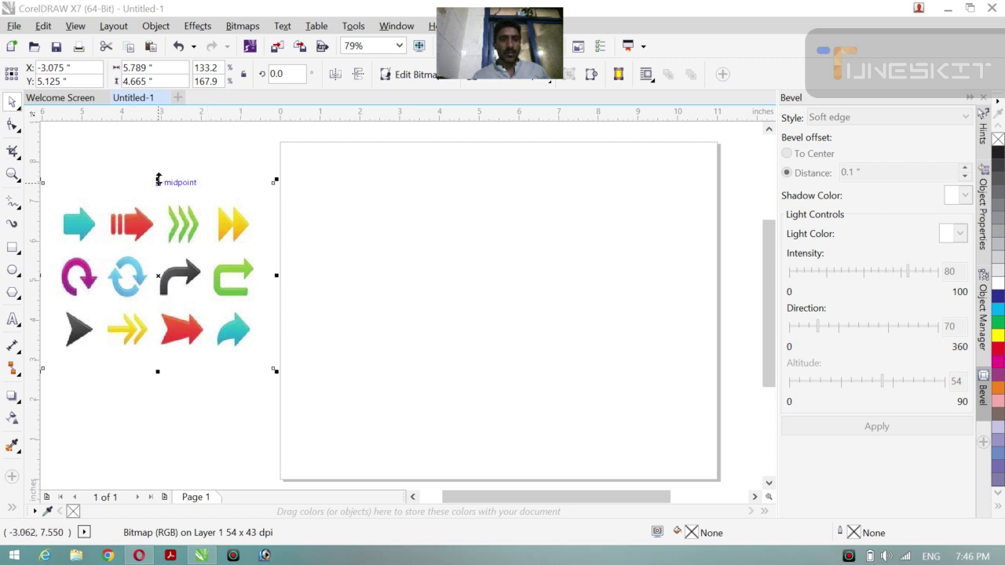
{"action": "left_click_drag", "start_coordinate": [158, 180], "coordinate": [161, 155]}
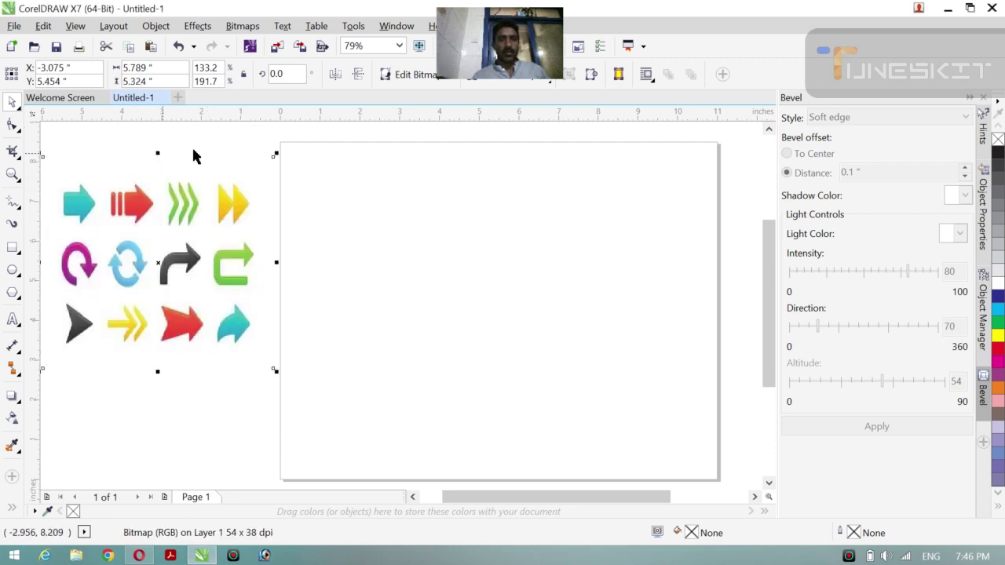
{"action": "left_click", "coordinate": [518, 336]}
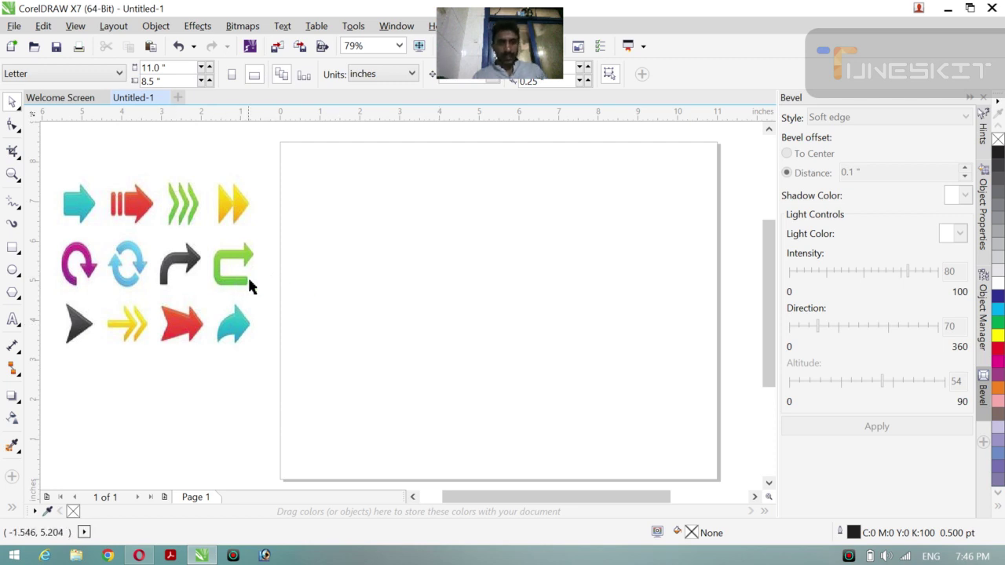
Move the arrow reference bitmap onto the left side of the page and deselect it.
{"action": "left_click", "coordinate": [19, 112]}
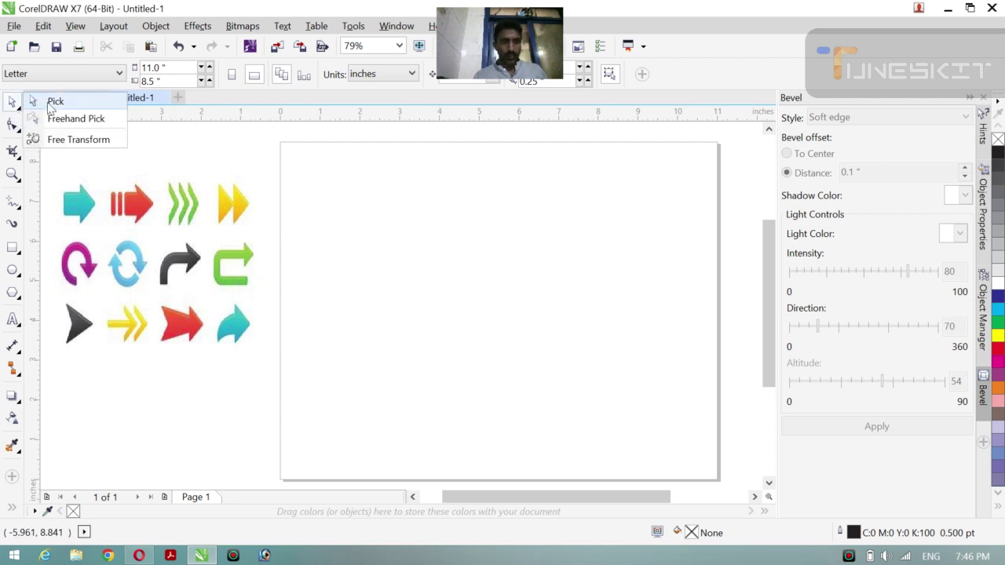
{"action": "left_click", "coordinate": [52, 102]}
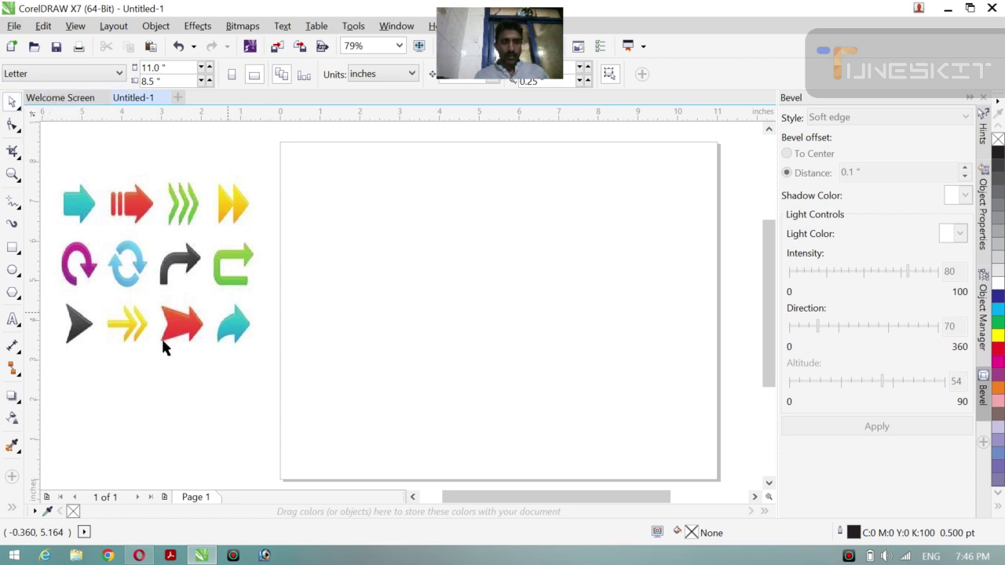
{"action": "left_click", "coordinate": [219, 312]}
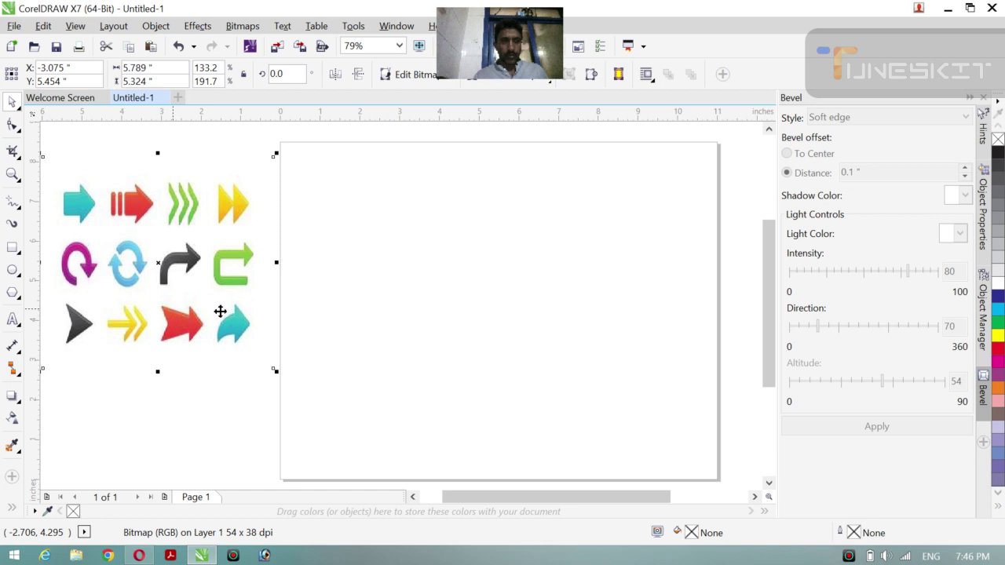
{"action": "left_click", "coordinate": [394, 346]}
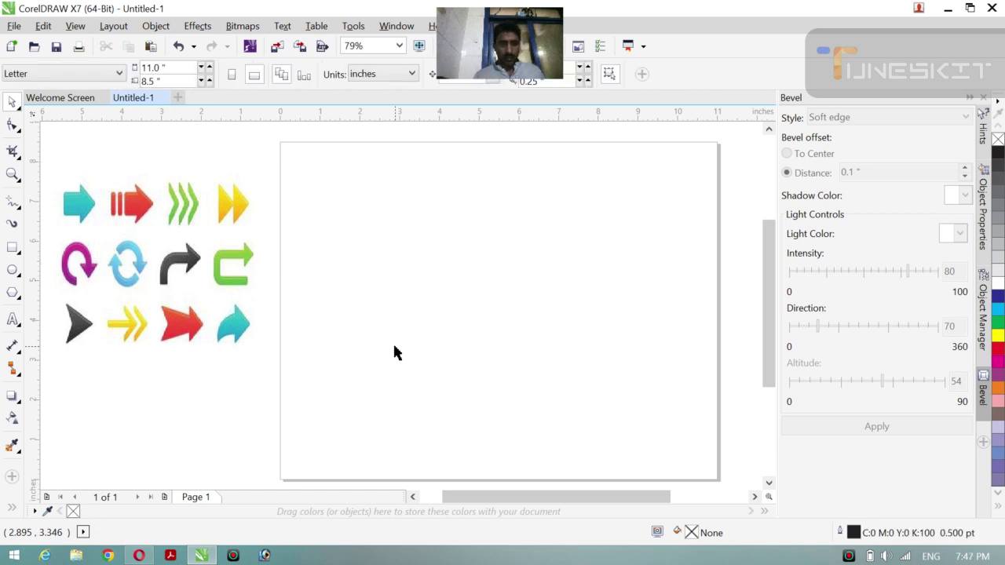
{"action": "left_click", "coordinate": [197, 269]}
{"action": "left_click_drag", "start_coordinate": [130, 251], "coordinate": [376, 252]}
{"action": "key", "text": "z"}
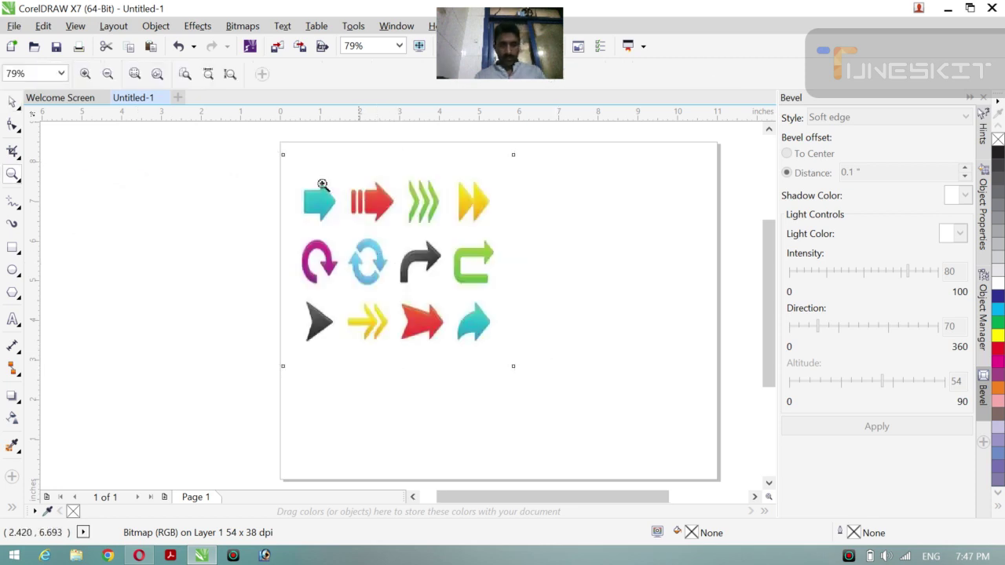
{"action": "left_click_drag", "start_coordinate": [269, 139], "coordinate": [709, 476]}
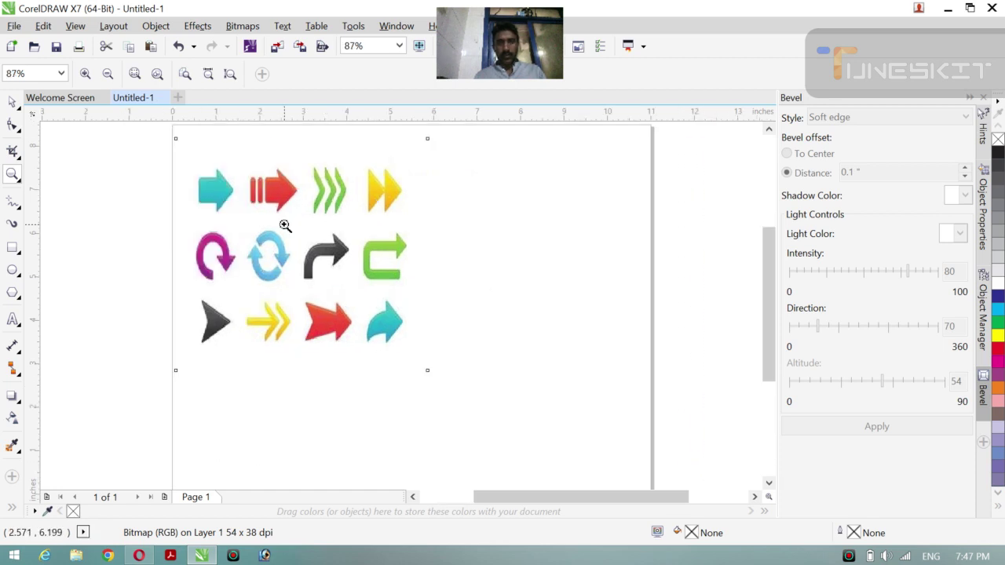
{"action": "left_click_drag", "start_coordinate": [162, 130], "coordinate": [635, 476]}
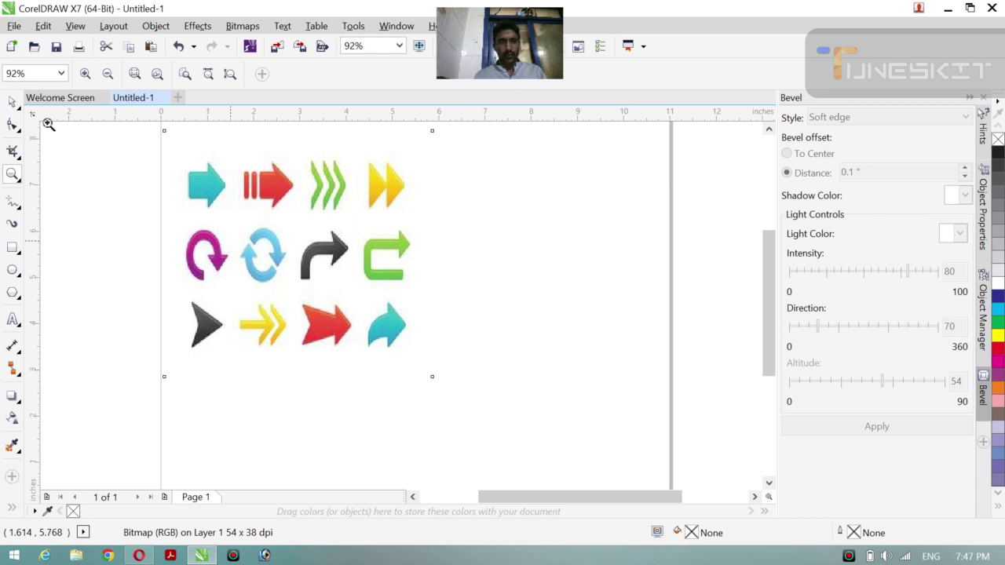
{"action": "left_click", "coordinate": [19, 110]}
{"action": "left_click", "coordinate": [43, 99]}
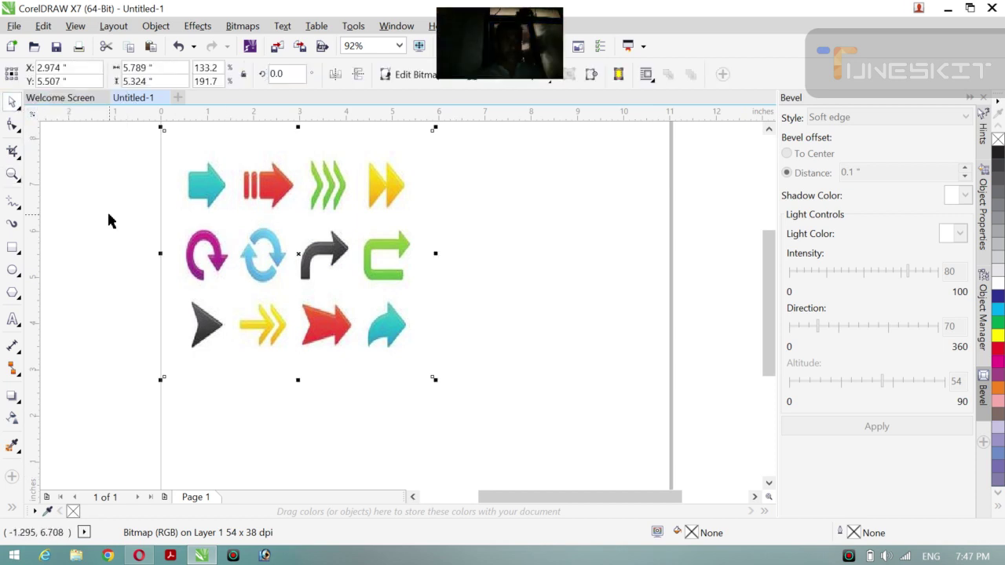
{"action": "left_click", "coordinate": [107, 209]}
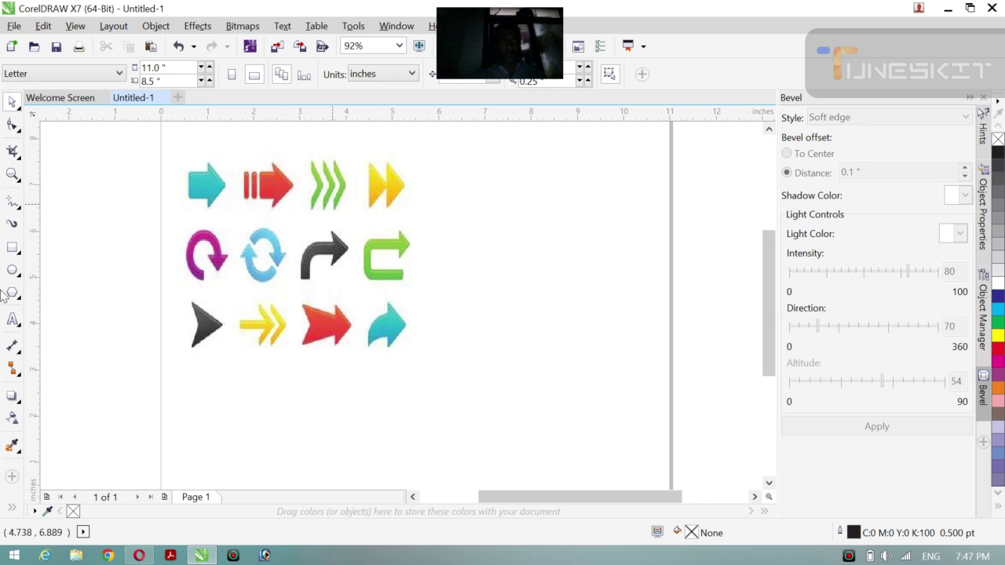
Draw a right-pointing arrow shape about 1.35 by 1.2 inches beside the reference bitmap and fill it with cyan.
{"action": "left_click", "coordinate": [19, 403]}
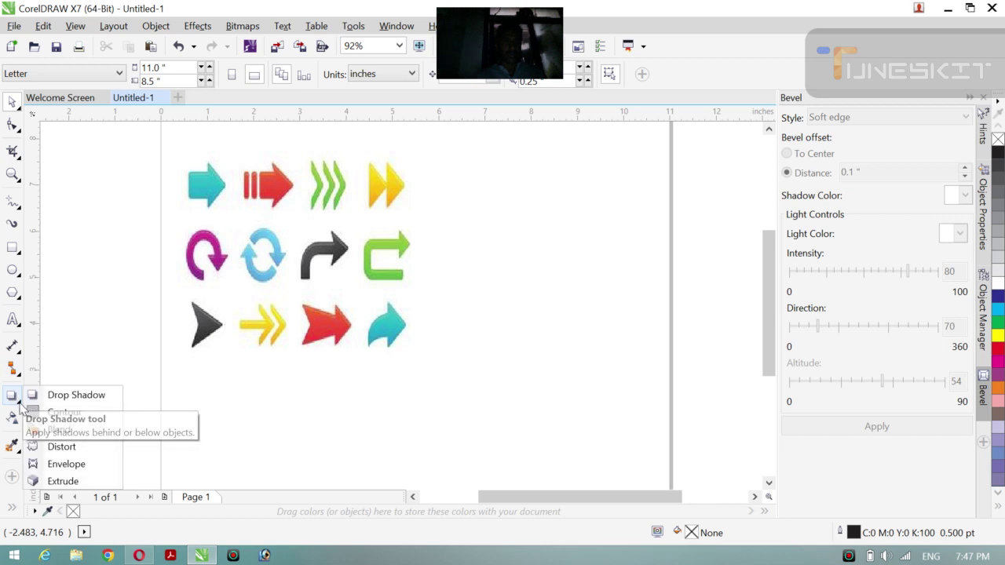
{"action": "mouse_move", "coordinate": [14, 294]}
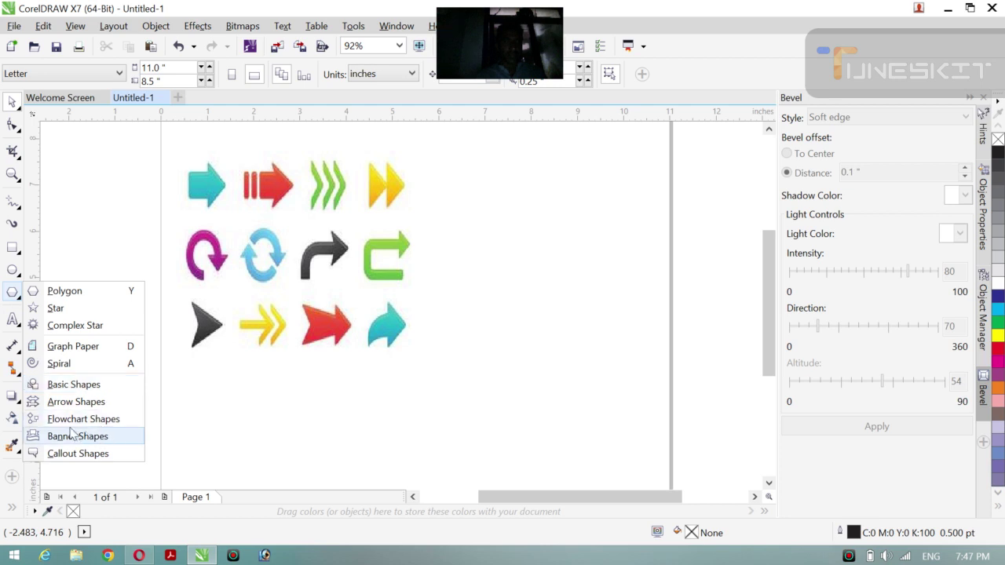
{"action": "left_click", "coordinate": [76, 403]}
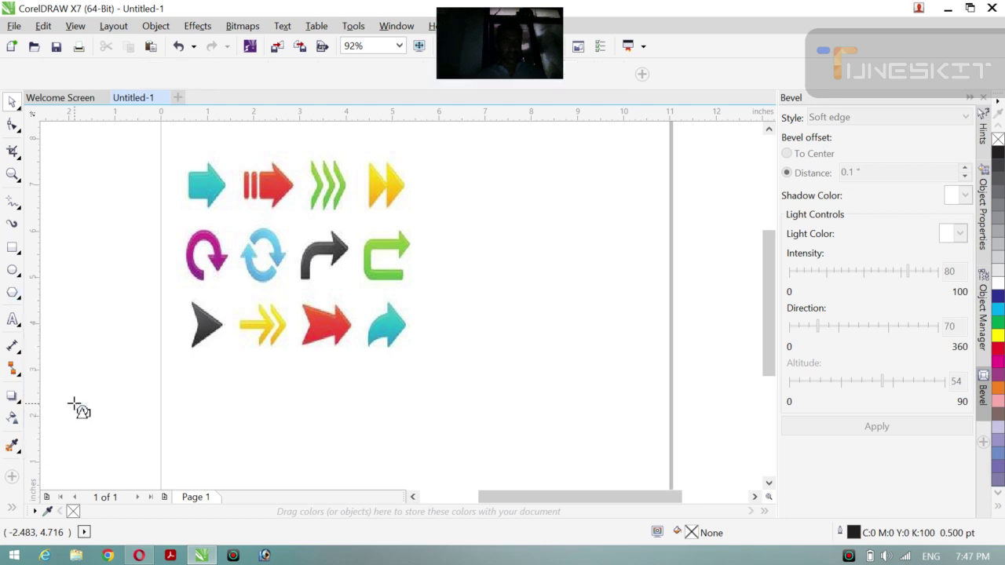
{"action": "left_click_drag", "start_coordinate": [496, 61], "coordinate": [838, 62]}
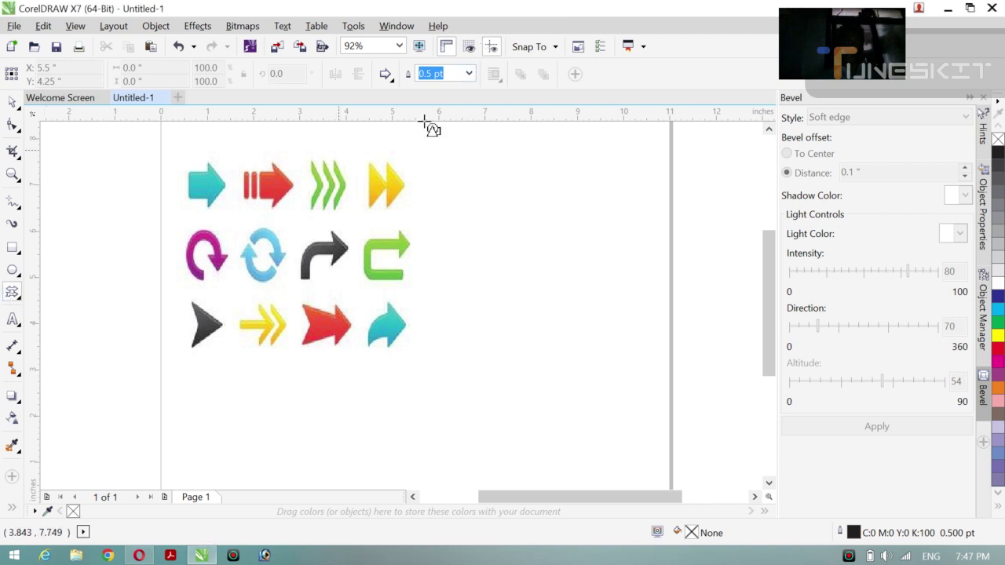
{"action": "left_click", "coordinate": [390, 80]}
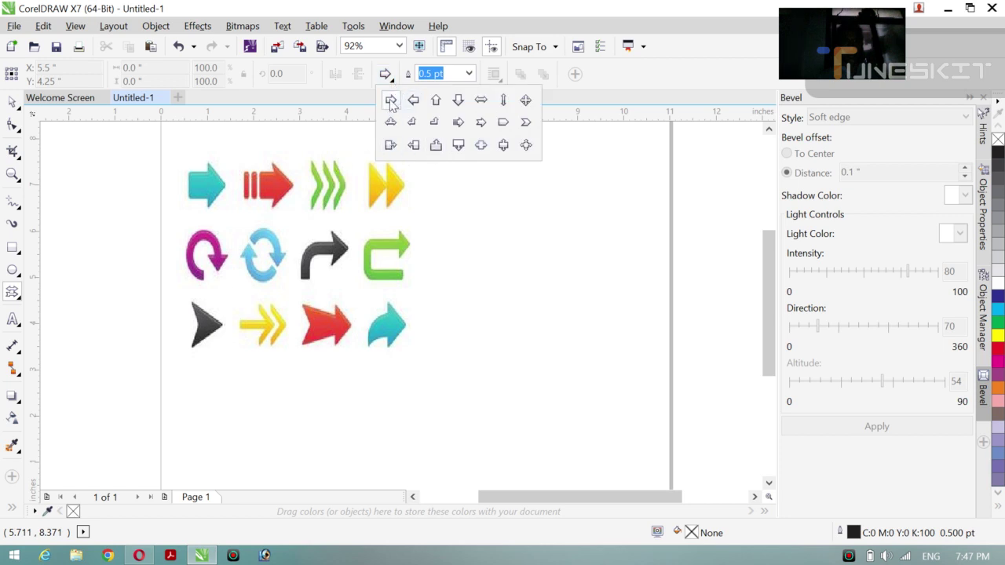
{"action": "left_click", "coordinate": [492, 203]}
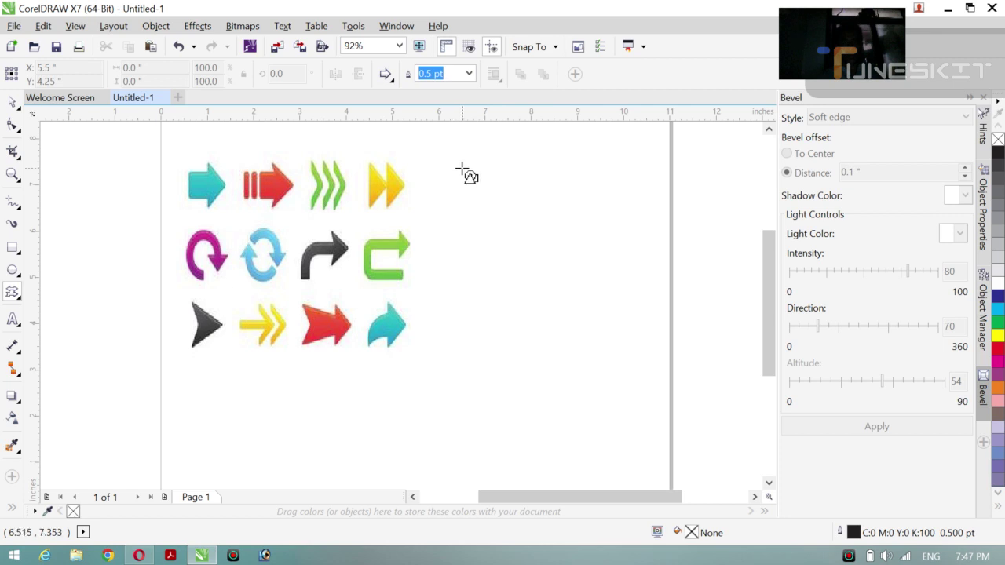
{"action": "left_click_drag", "start_coordinate": [460, 174], "coordinate": [526, 231]}
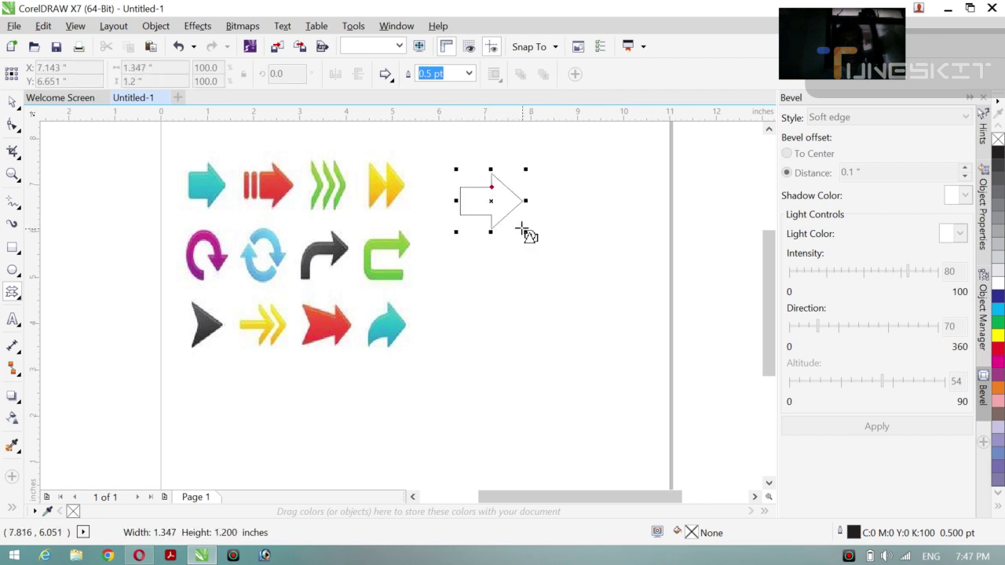
{"action": "left_click", "coordinate": [998, 311]}
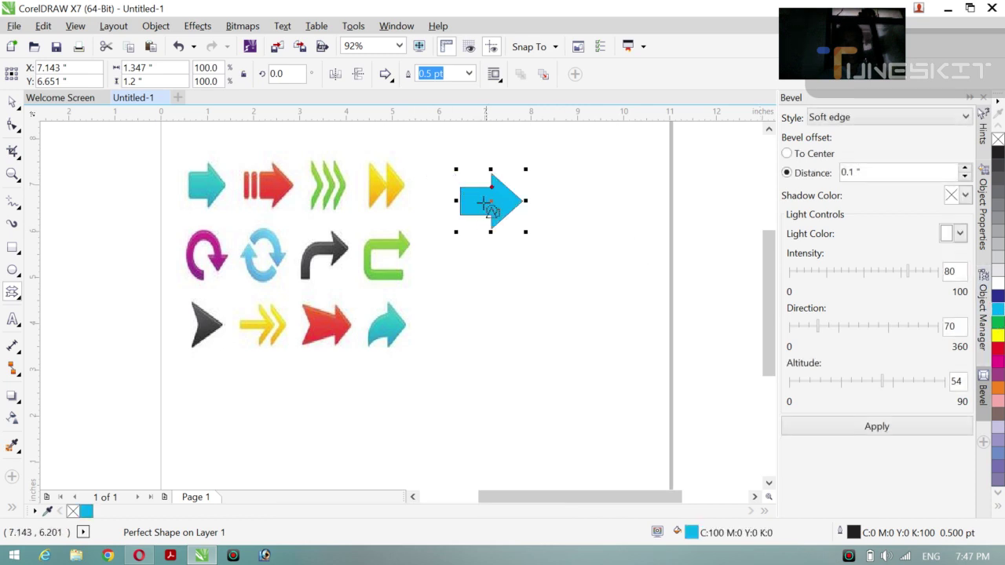
Move the cyan arrow up and left, and place a copy narrowed to about 1.14 inches wide to its right.
{"action": "left_click_drag", "start_coordinate": [491, 200], "coordinate": [536, 182]}
{"action": "right_click", "coordinate": [564, 181]}
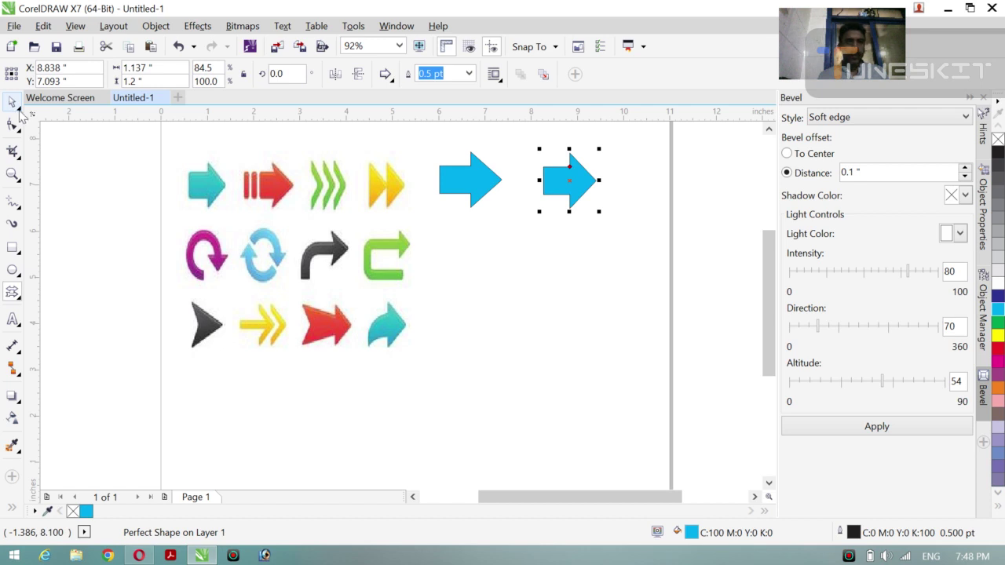
Draw a vertical rectangle about 0.125 by 0.606 inches against the second arrow's tail and fill it with red.
{"action": "left_click", "coordinate": [12, 248]}
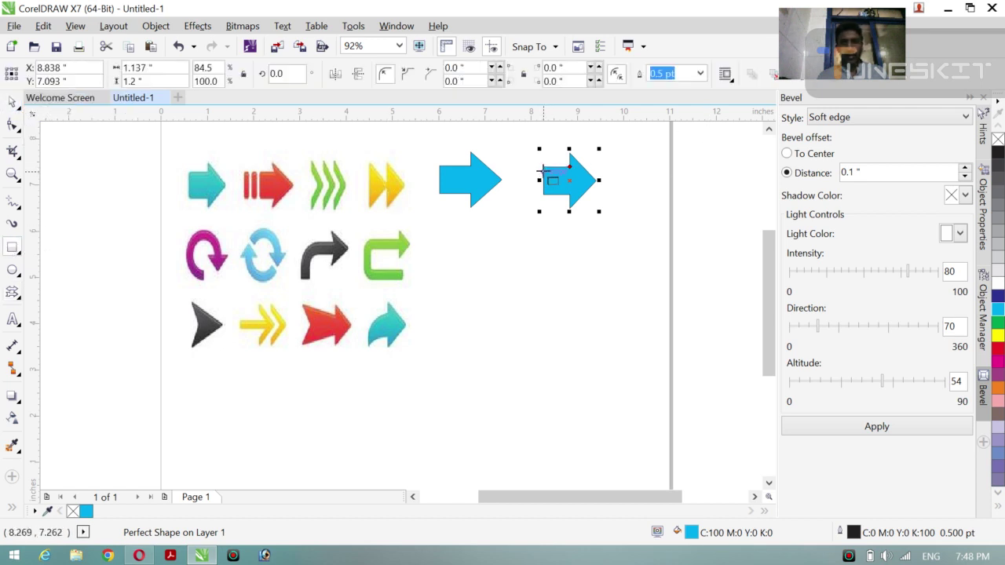
{"action": "left_click_drag", "start_coordinate": [543, 169], "coordinate": [533, 179]}
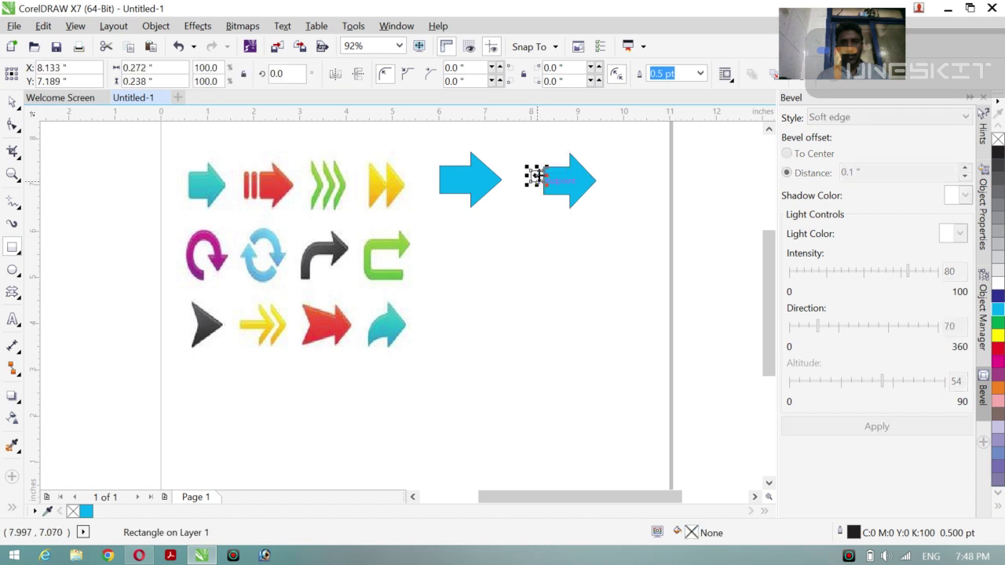
{"action": "key", "text": "ctrl+z"}
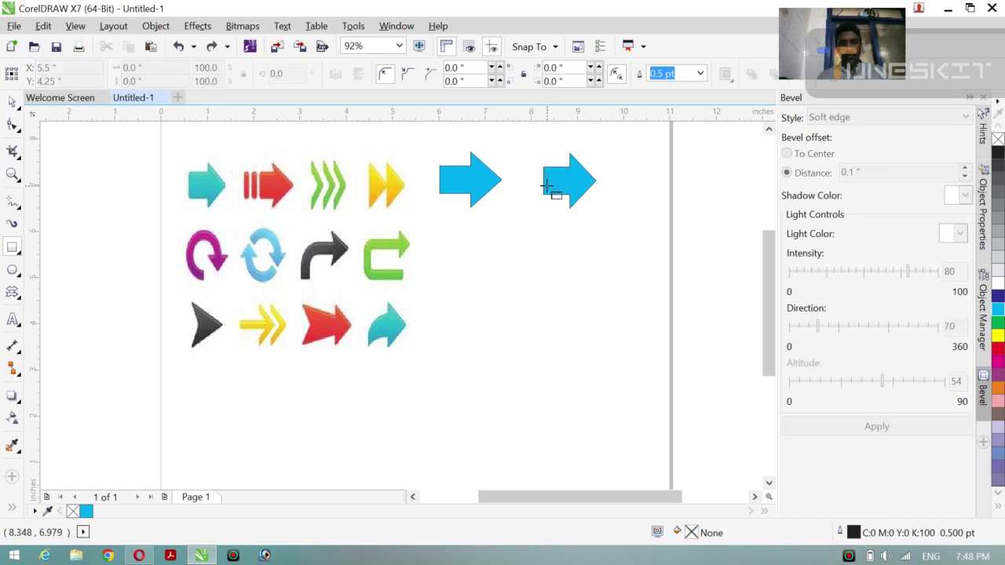
{"action": "left_click_drag", "start_coordinate": [543, 167], "coordinate": [536, 194]}
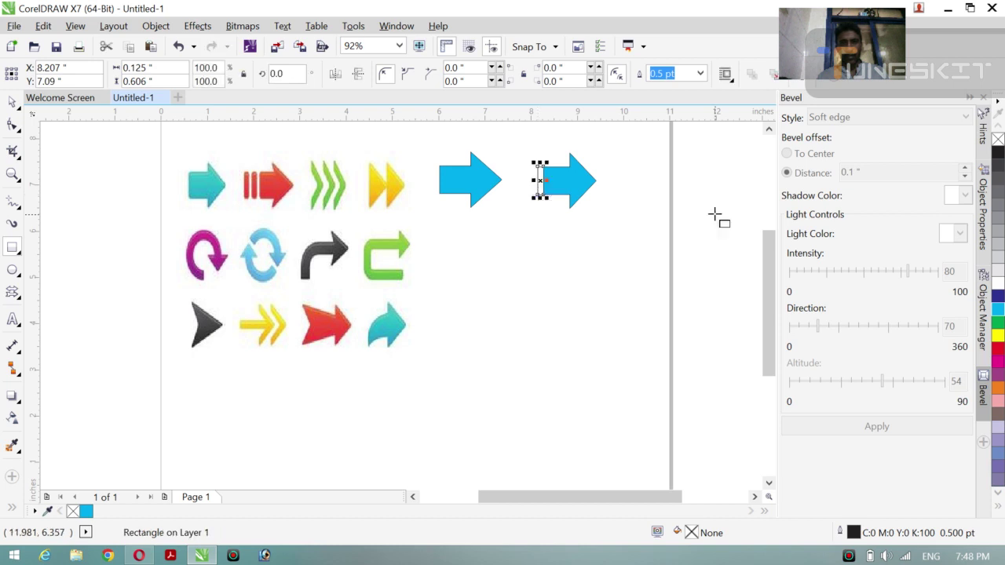
{"action": "left_click", "coordinate": [997, 350]}
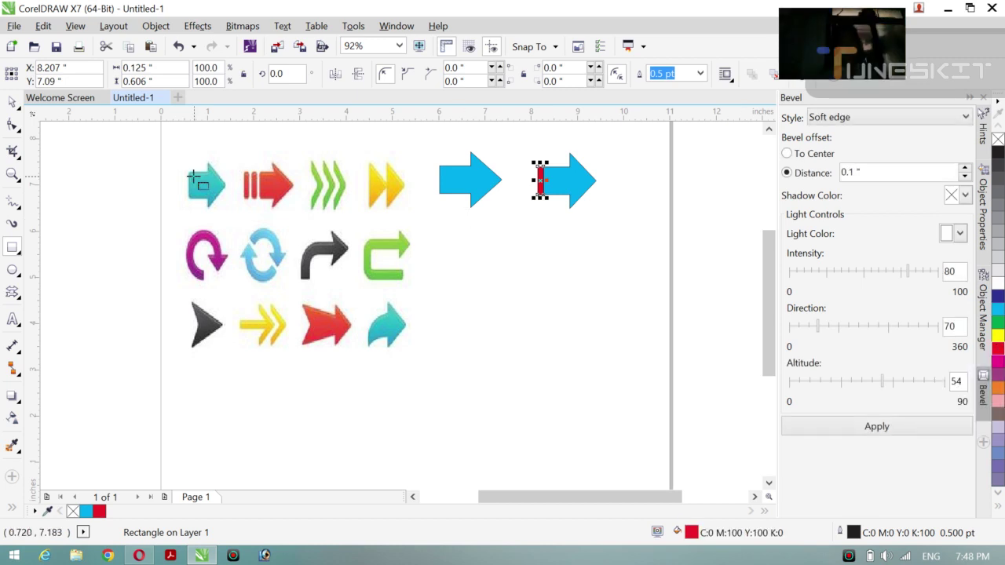
Duplicate the red bar to its left with a narrow gap between the two bars.
{"action": "left_click", "coordinate": [20, 112]}
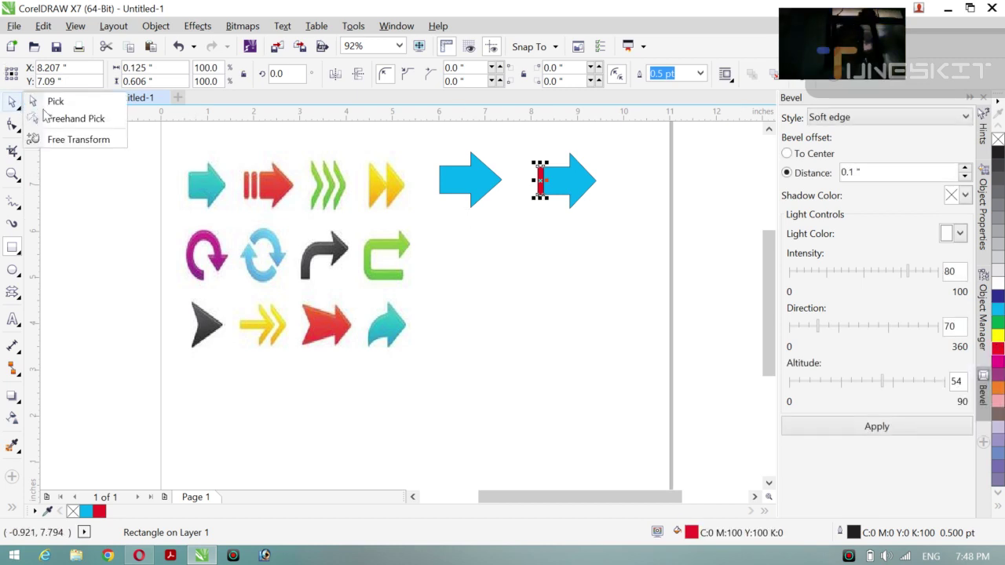
{"action": "left_click", "coordinate": [47, 100]}
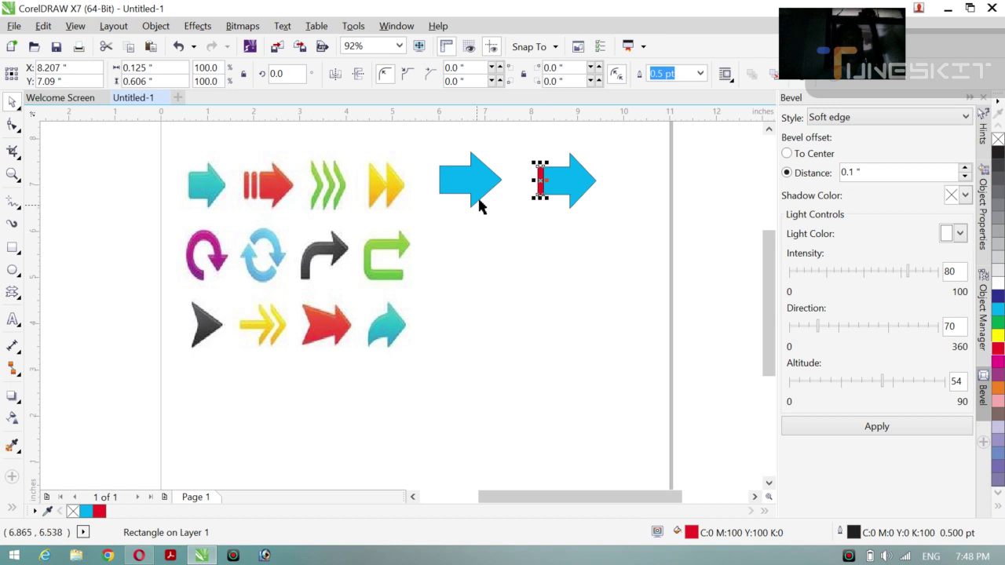
{"action": "left_click_drag", "start_coordinate": [530, 183], "coordinate": [533, 186]}
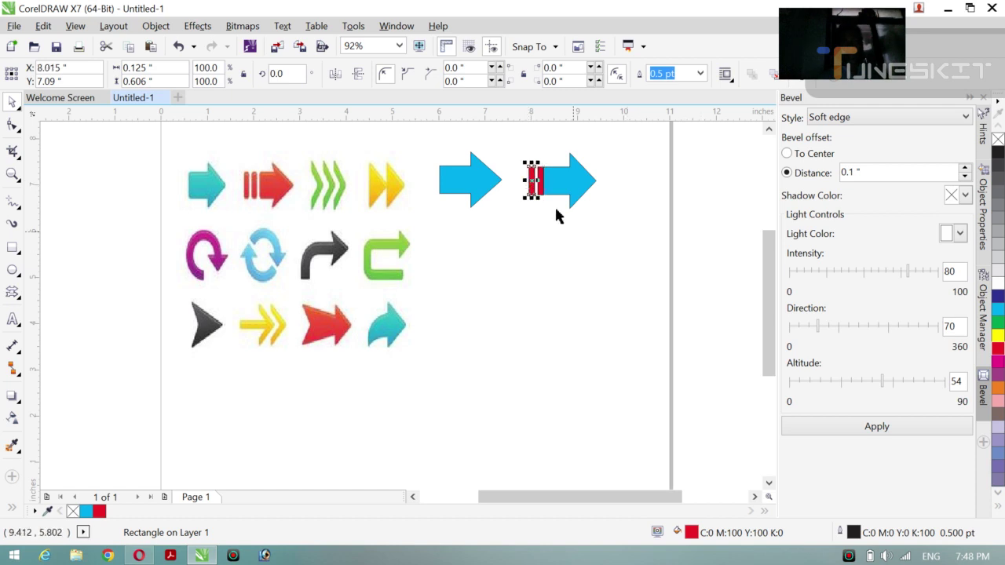
Fill the second arrow, beside the red bars, with red.
{"action": "left_click", "coordinate": [581, 187]}
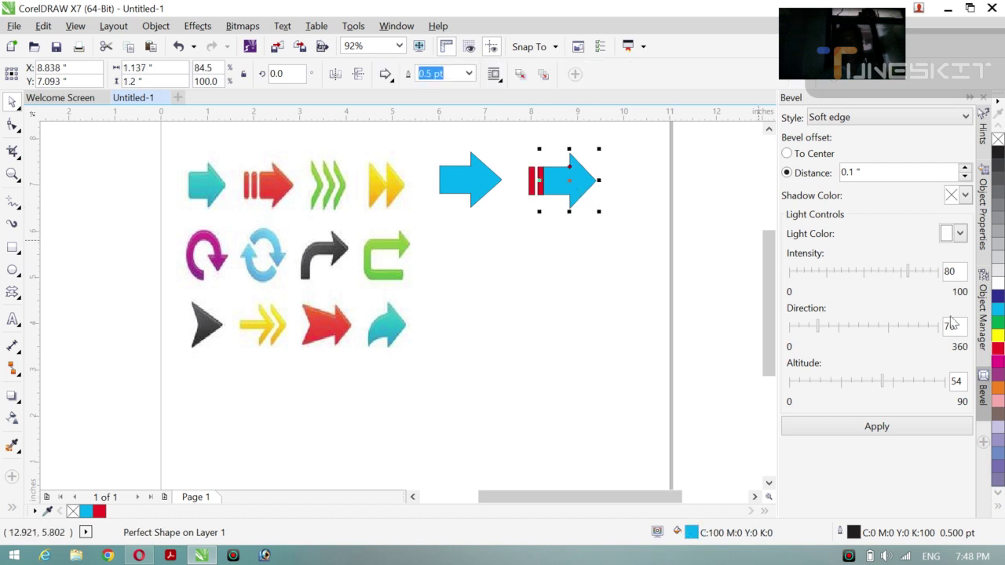
{"action": "left_click", "coordinate": [998, 335]}
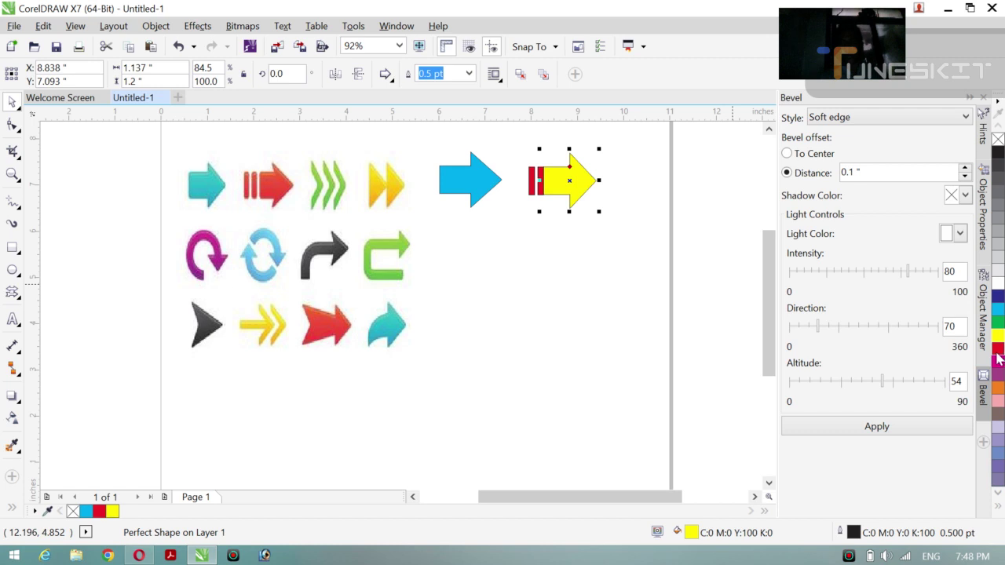
{"action": "left_click", "coordinate": [997, 350]}
{"action": "left_click", "coordinate": [631, 302]}
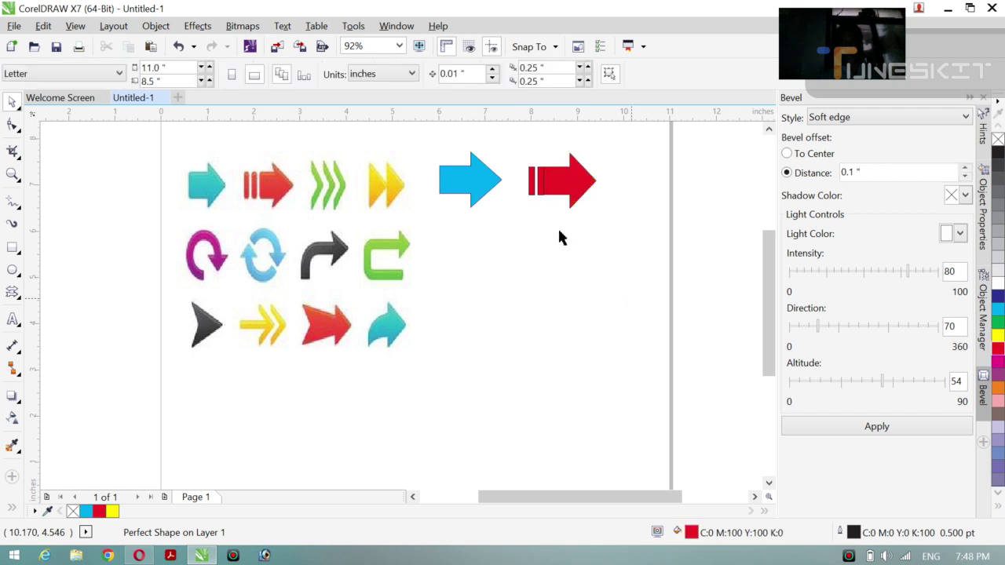
Shift the two red bars slightly left, leaving narrow gaps between them and the red arrow's tail.
{"action": "left_click", "coordinate": [539, 184]}
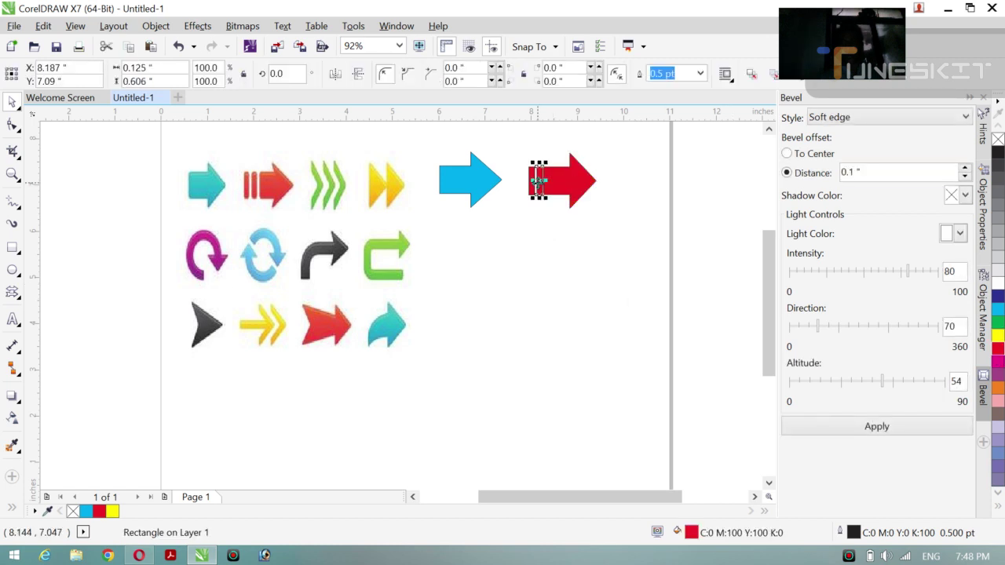
{"action": "mouse_move", "coordinate": [538, 181]}
{"action": "left_mouse_down"}
{"action": "mouse_move", "coordinate": [532, 176]}
{"action": "mouse_move", "coordinate": [533, 198]}
{"action": "mouse_move", "coordinate": [537, 183]}
{"action": "mouse_move", "coordinate": [538, 196]}
{"action": "mouse_move", "coordinate": [526, 188]}
{"action": "mouse_move", "coordinate": [537, 186]}
{"action": "left_mouse_up"}
{"action": "left_click", "coordinate": [507, 202]}
{"action": "left_click", "coordinate": [531, 191]}
{"action": "left_click", "coordinate": [556, 204]}
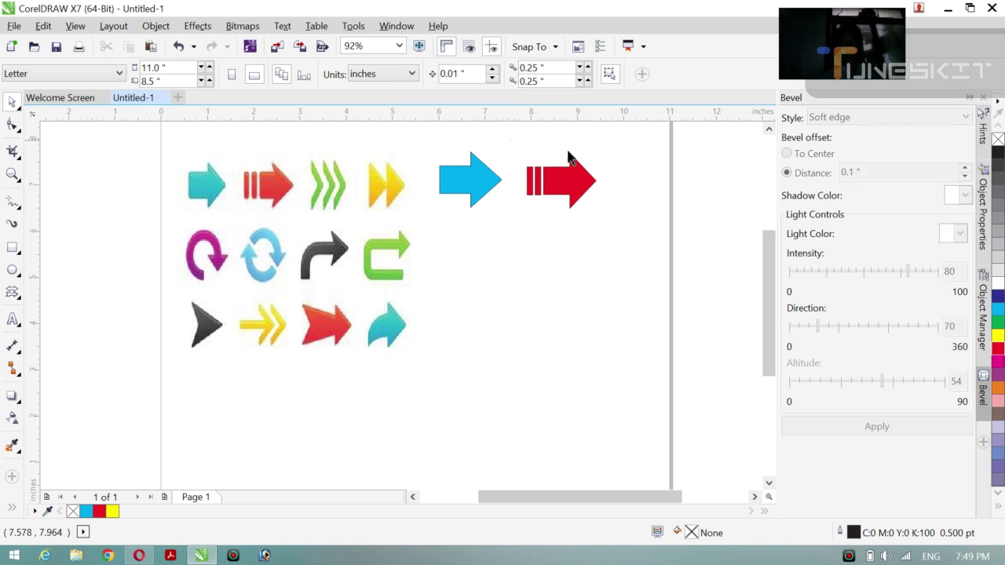
{"action": "left_click_drag", "start_coordinate": [509, 140], "coordinate": [610, 226]}
{"action": "left_click_drag", "start_coordinate": [415, 150], "coordinate": [573, 192]}
{"action": "key", "text": "ctrl+z"}
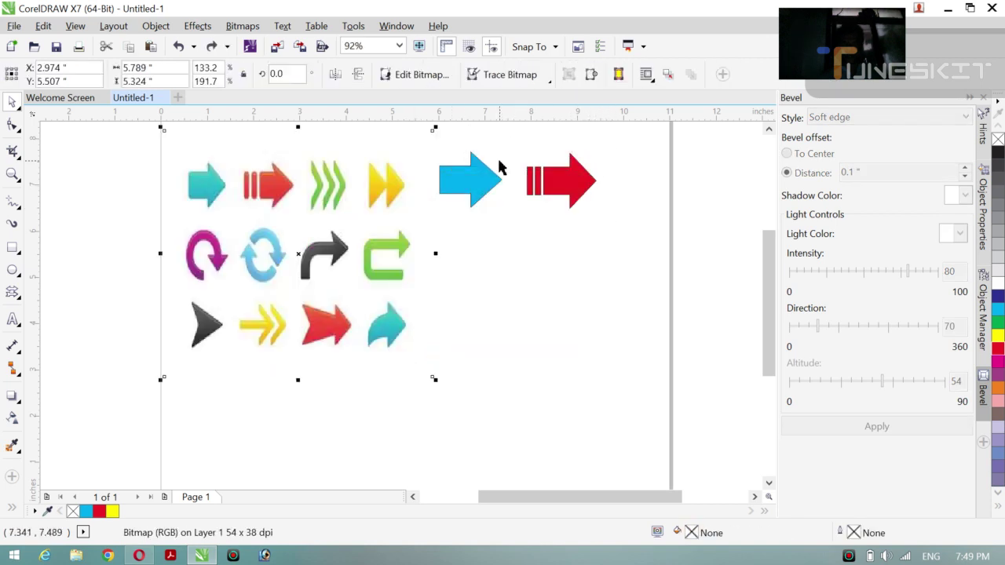
{"action": "key", "text": "Escape"}
Move the cyan arrow slightly right towards the red one, and set the outline width of both arrows and the bars to None.
{"action": "left_click", "coordinate": [474, 185]}
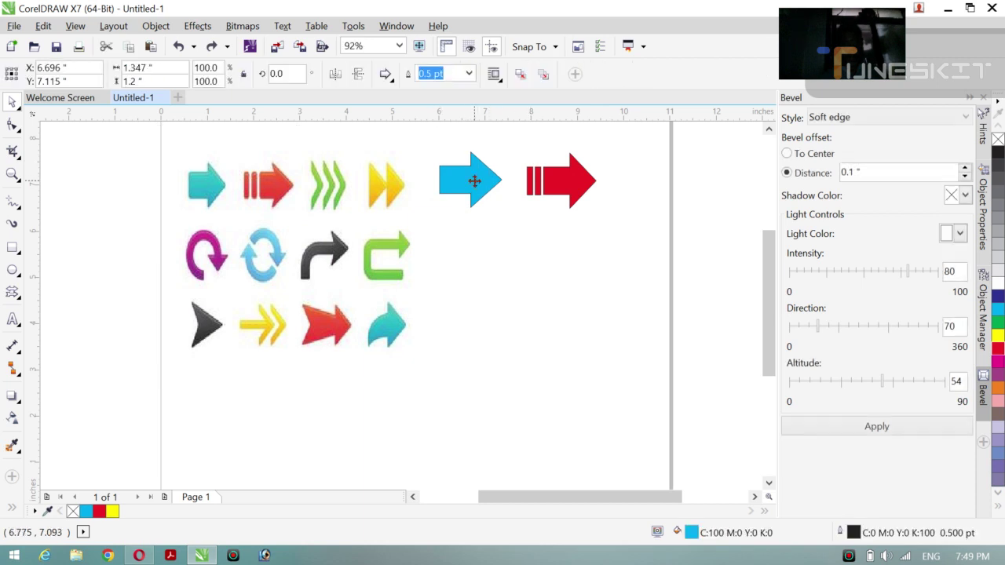
{"action": "left_click_drag", "start_coordinate": [480, 181], "coordinate": [493, 183]}
{"action": "left_click_drag", "start_coordinate": [437, 141], "coordinate": [621, 220]}
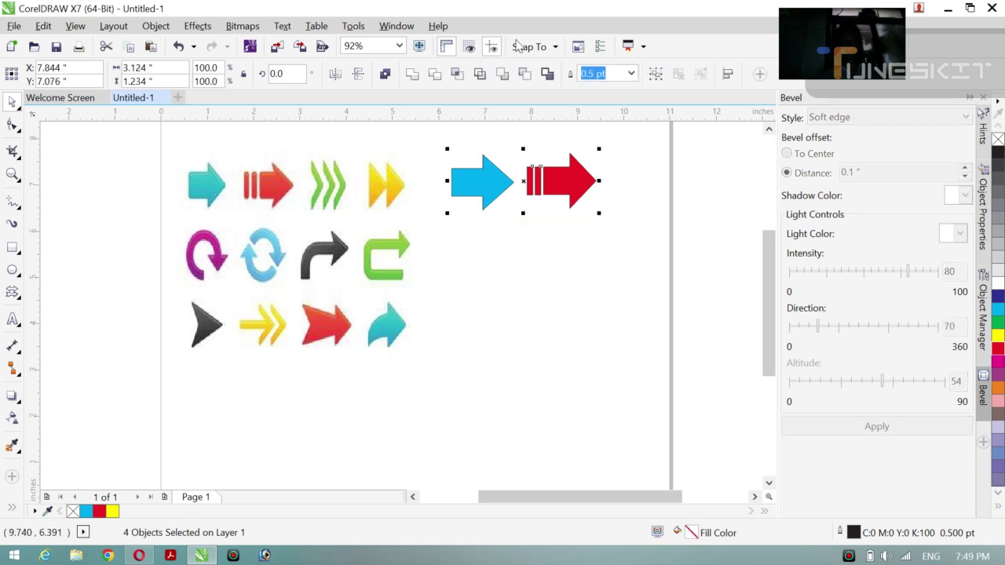
{"action": "left_click", "coordinate": [631, 73]}
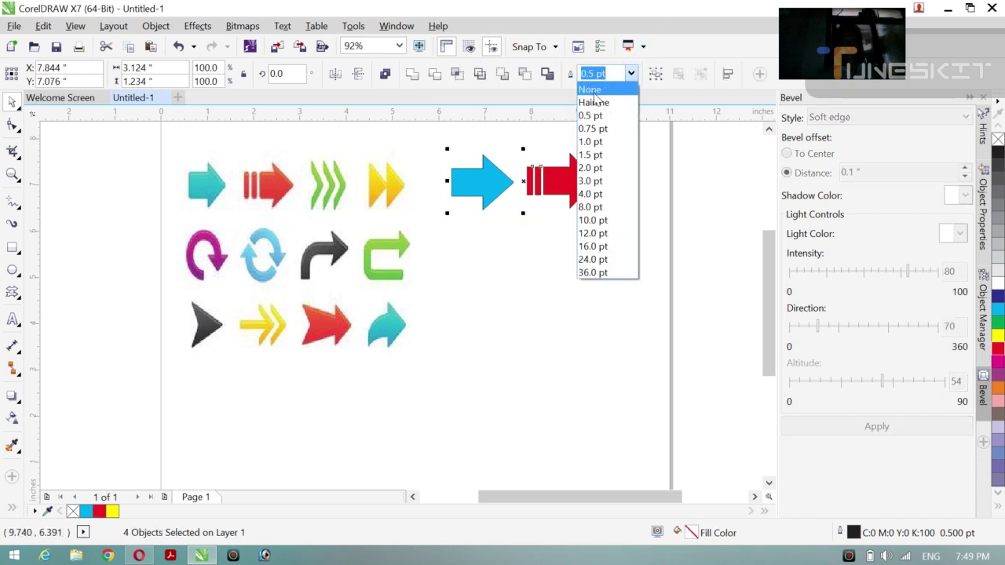
{"action": "left_click", "coordinate": [590, 89]}
{"action": "left_click", "coordinate": [538, 278]}
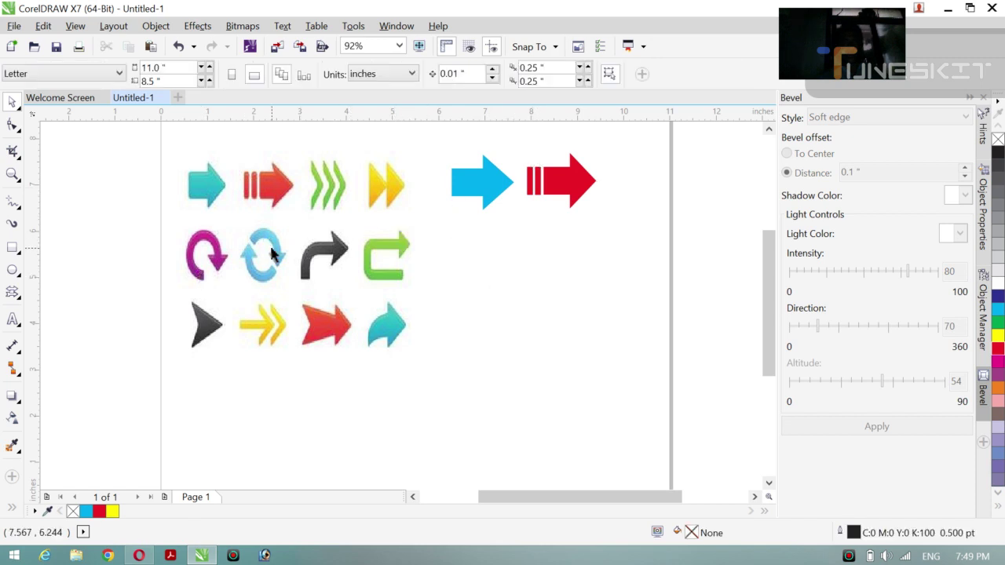
Trace the outer edge of the reference's rightmost green chevron with the Pen tool, about 0.215 by 1.041 inches, and move the line below the red arrow.
{"action": "left_click", "coordinate": [19, 207]}
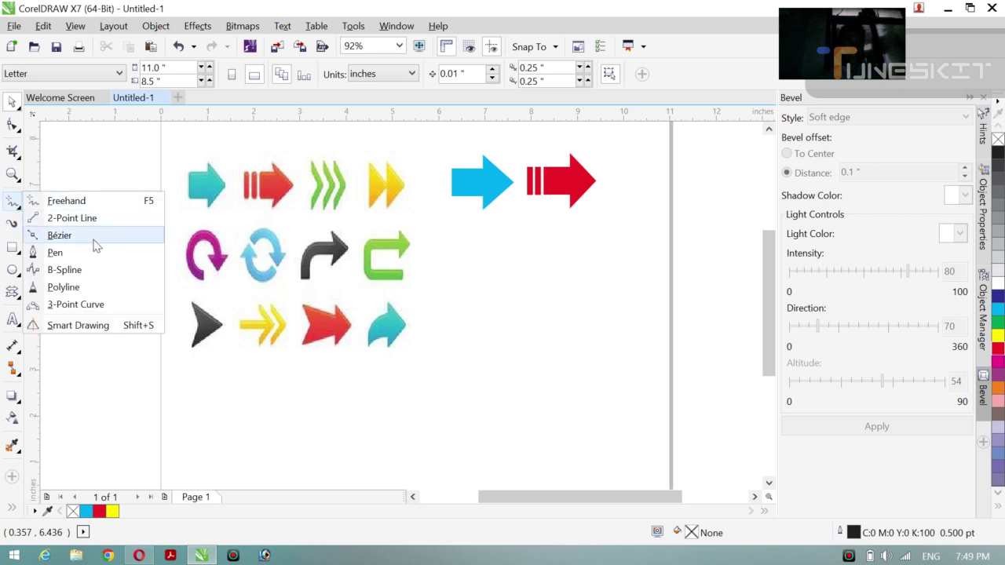
{"action": "left_click", "coordinate": [55, 253]}
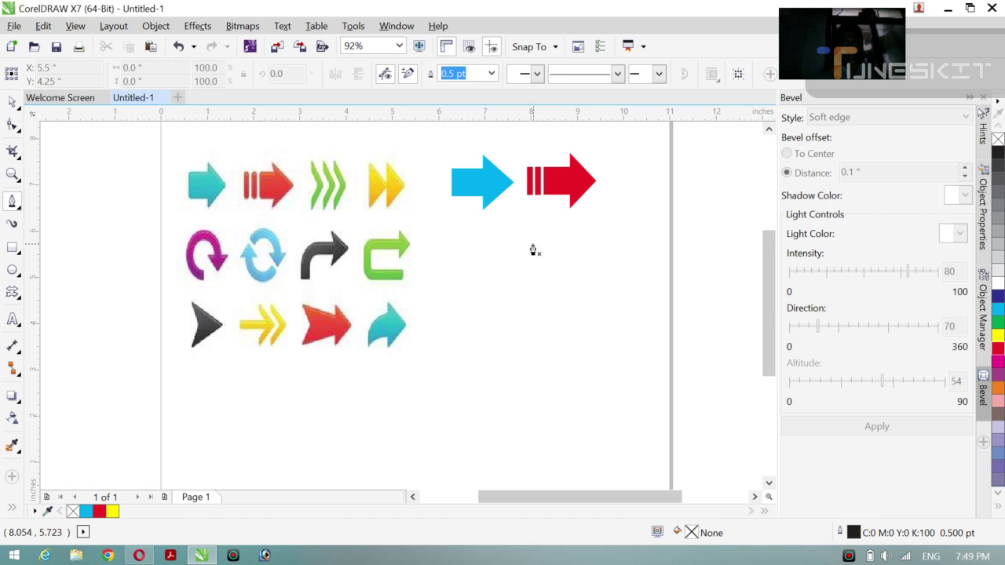
{"action": "left_click", "coordinate": [334, 163]}
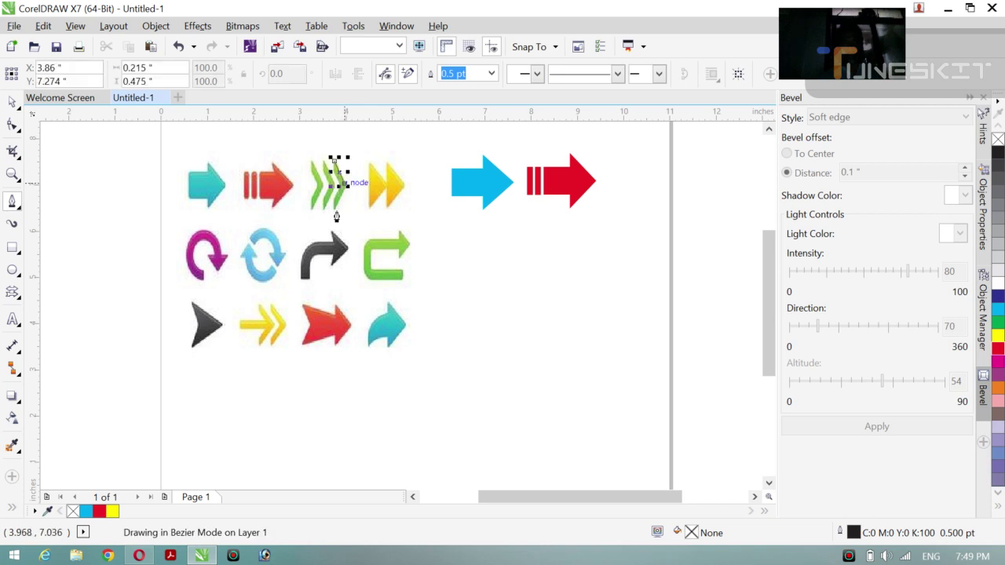
{"action": "double_click", "coordinate": [343, 196]}
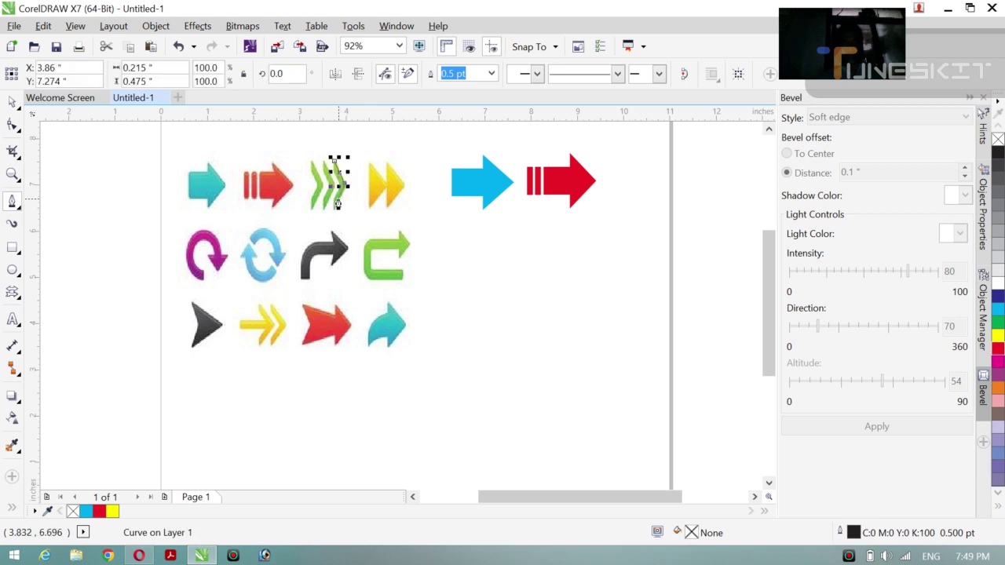
{"action": "left_click_drag", "start_coordinate": [344, 196], "coordinate": [335, 215]}
{"action": "left_click", "coordinate": [335, 215]}
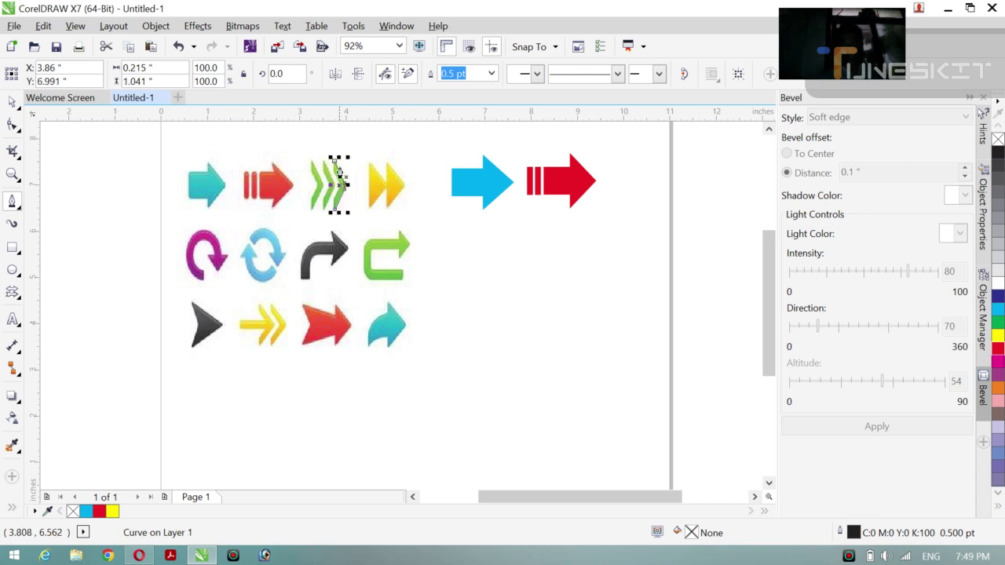
{"action": "left_click_drag", "start_coordinate": [350, 187], "coordinate": [580, 244]}
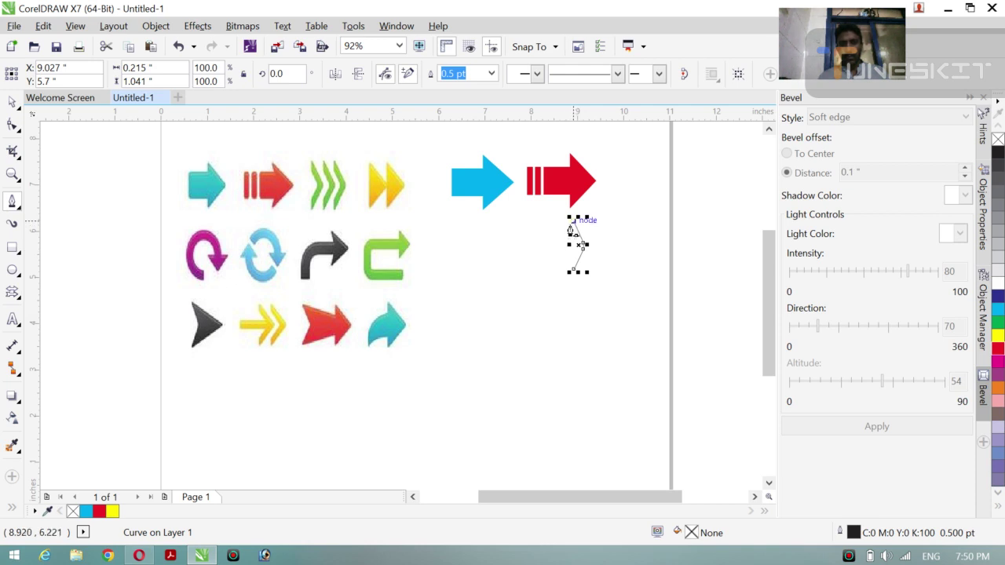
{"action": "left_click", "coordinate": [573, 226]}
{"action": "left_click", "coordinate": [570, 236]}
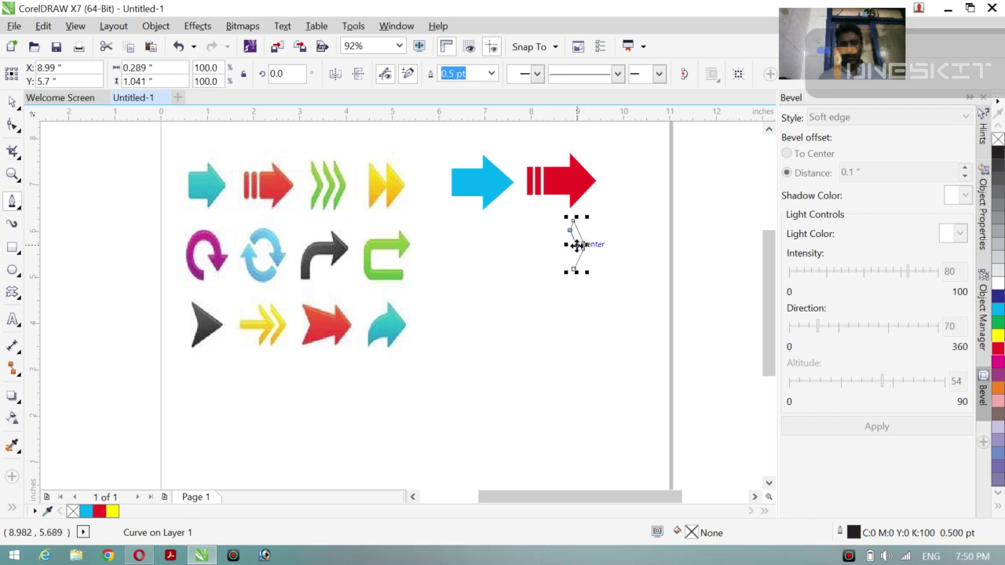
{"action": "left_click", "coordinate": [571, 258]}
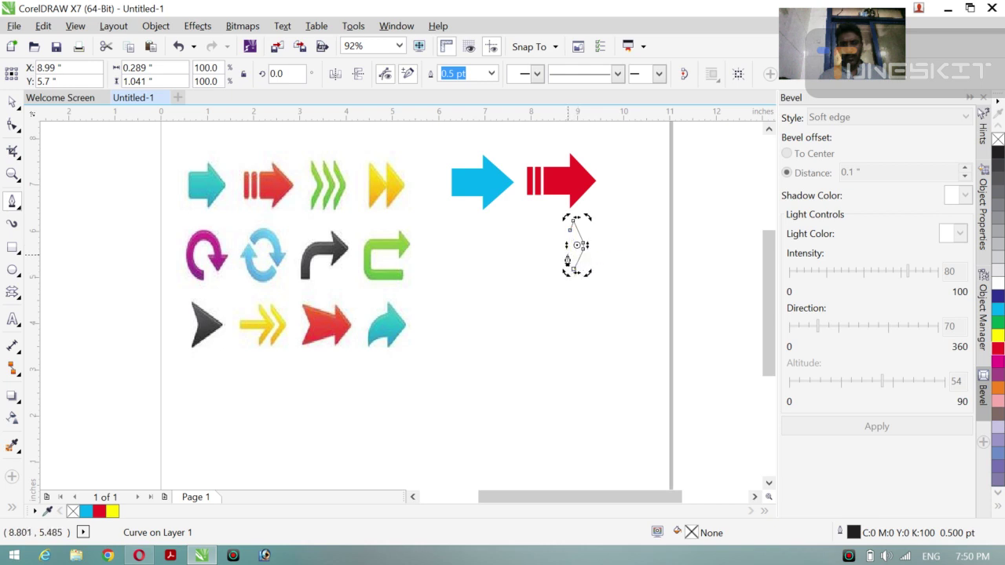
{"action": "key", "text": "ctrl+z"}
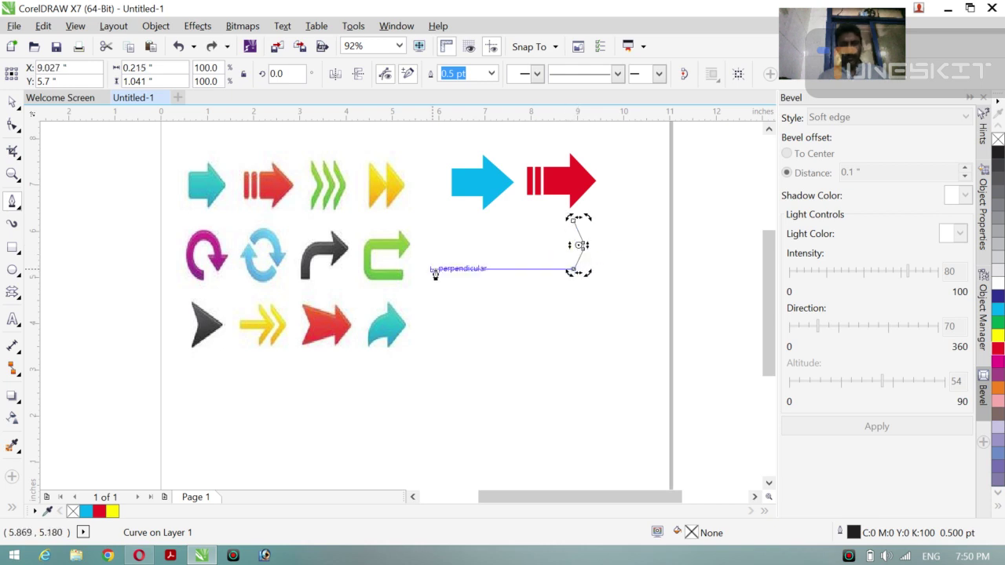
{"action": "key", "text": "Escape"}
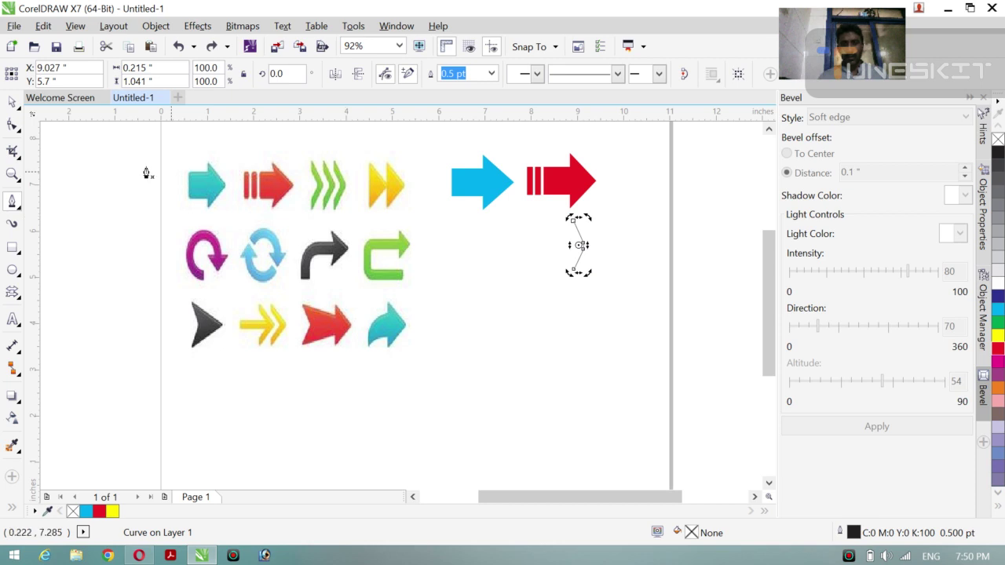
Duplicate the chevron line and position the copy about 0.13 inches to its left.
{"action": "left_click", "coordinate": [21, 111]}
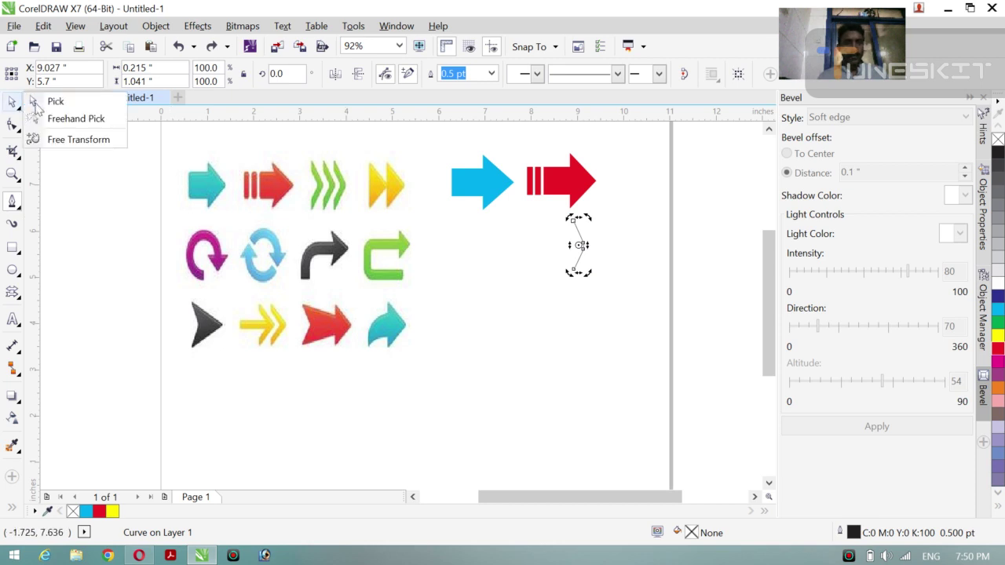
{"action": "left_click", "coordinate": [48, 99]}
{"action": "left_click", "coordinate": [569, 281]}
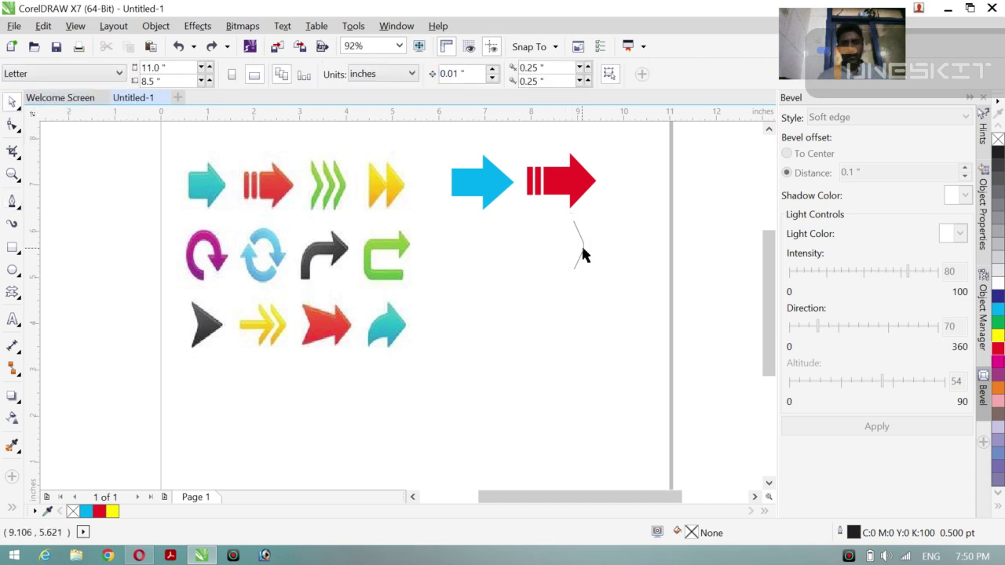
{"action": "left_click", "coordinate": [581, 249]}
{"action": "left_click_drag", "start_coordinate": [577, 248], "coordinate": [571, 248]}
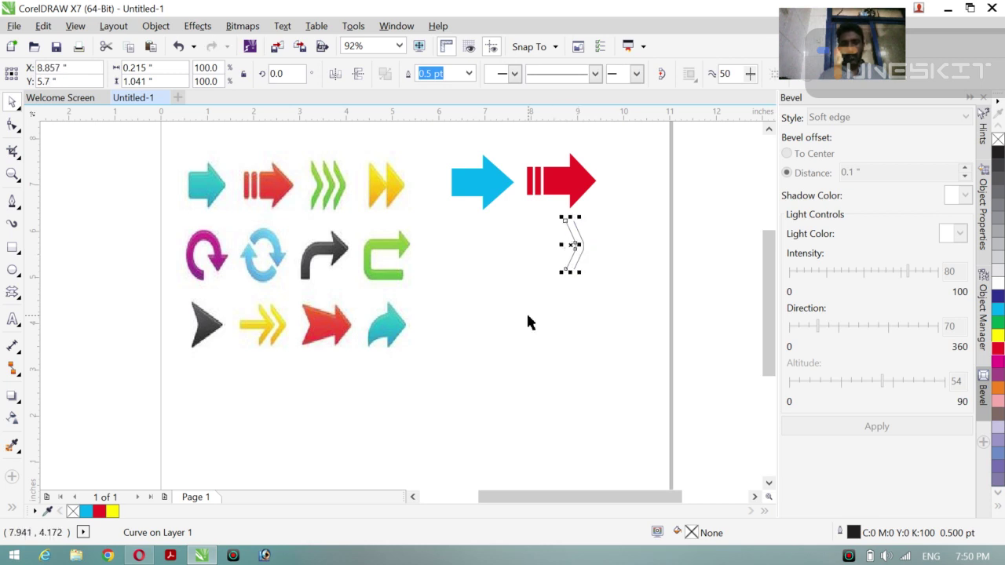
{"action": "key", "text": "Right"}
{"action": "key", "text": "Right"}
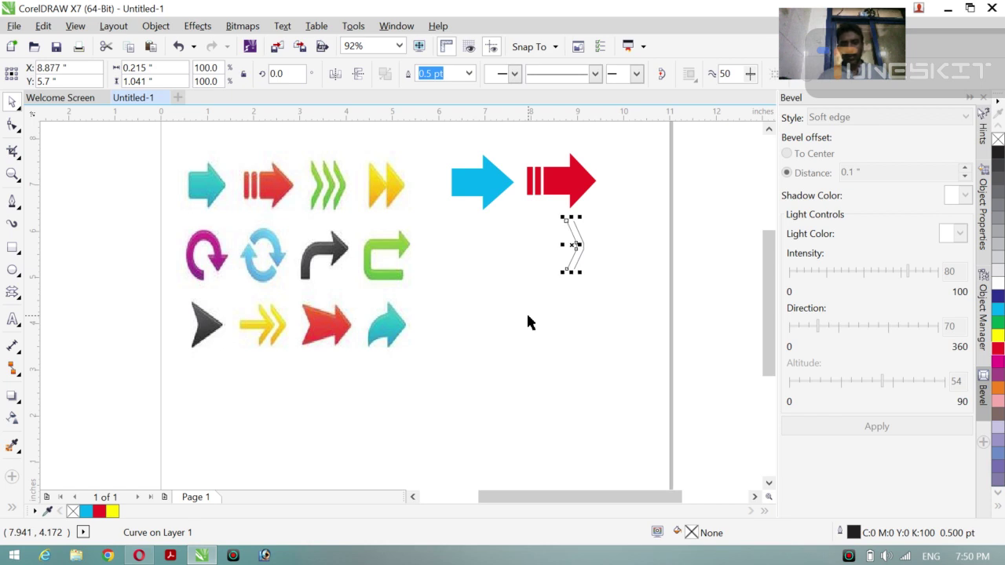
{"action": "left_click", "coordinate": [528, 317]}
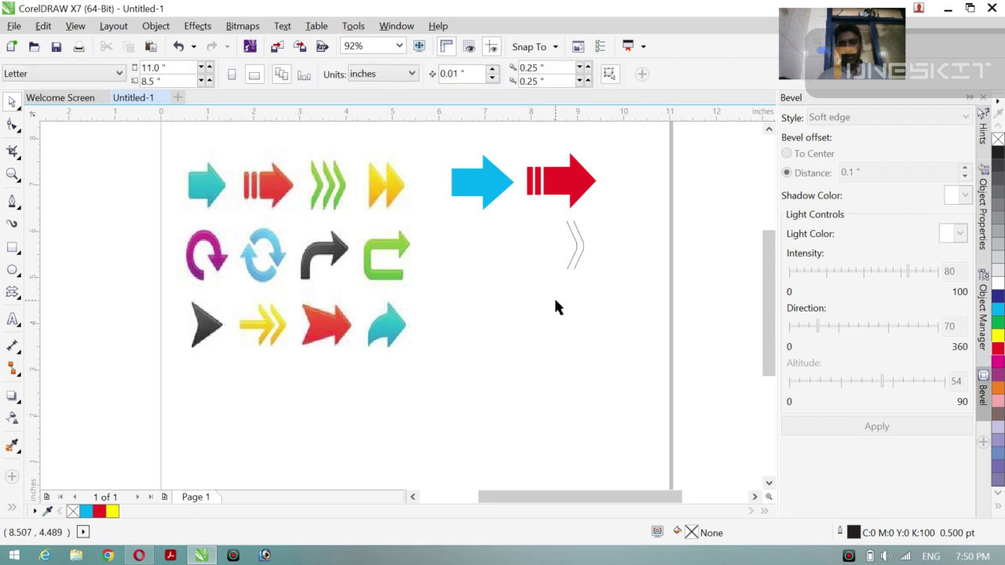
{"action": "left_click", "coordinate": [573, 250]}
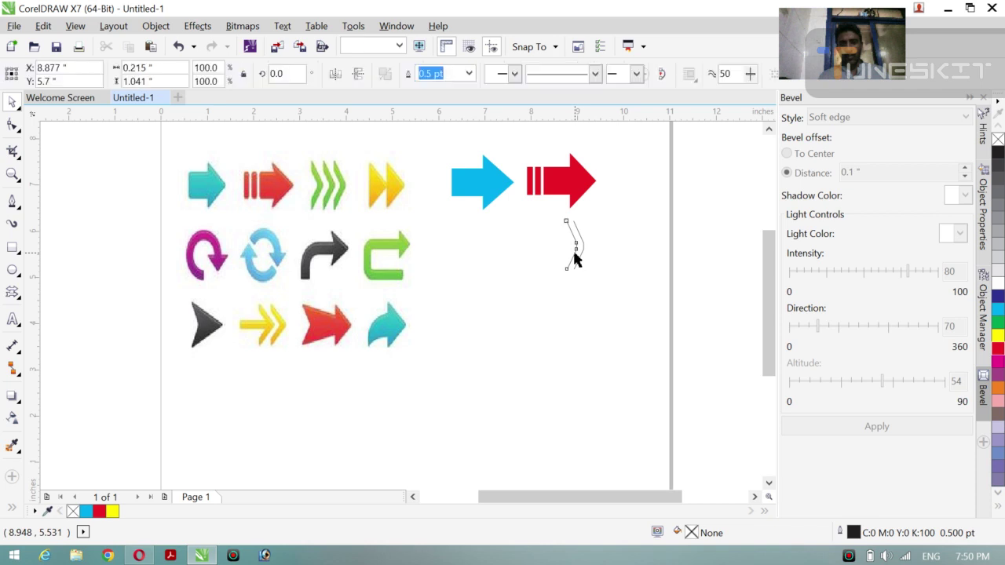
{"action": "left_click", "coordinate": [547, 314]}
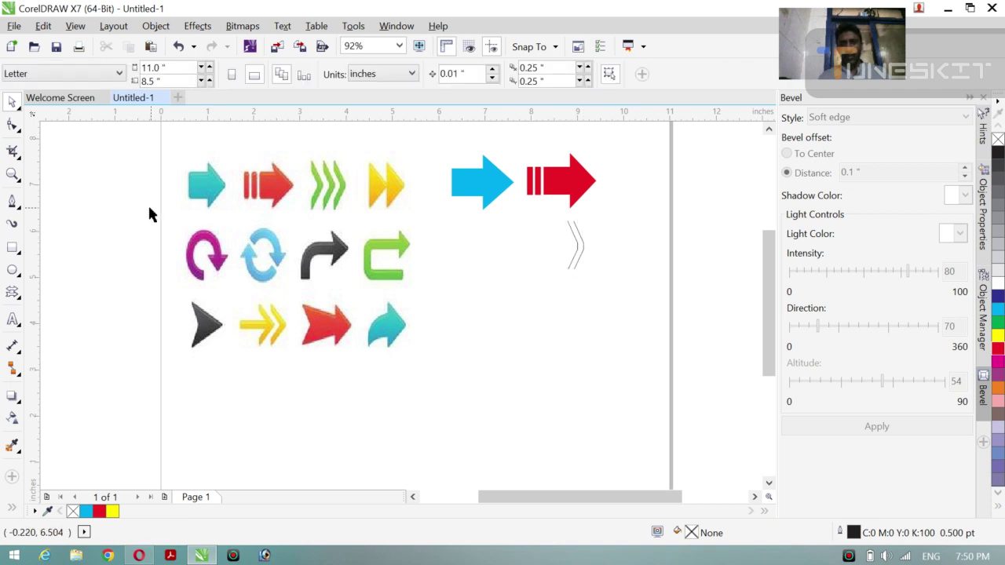
Connect the upper and lower ends of the two chevron lines with short straight Pen tool segments about 0.13 inches long.
{"action": "left_click", "coordinate": [11, 203]}
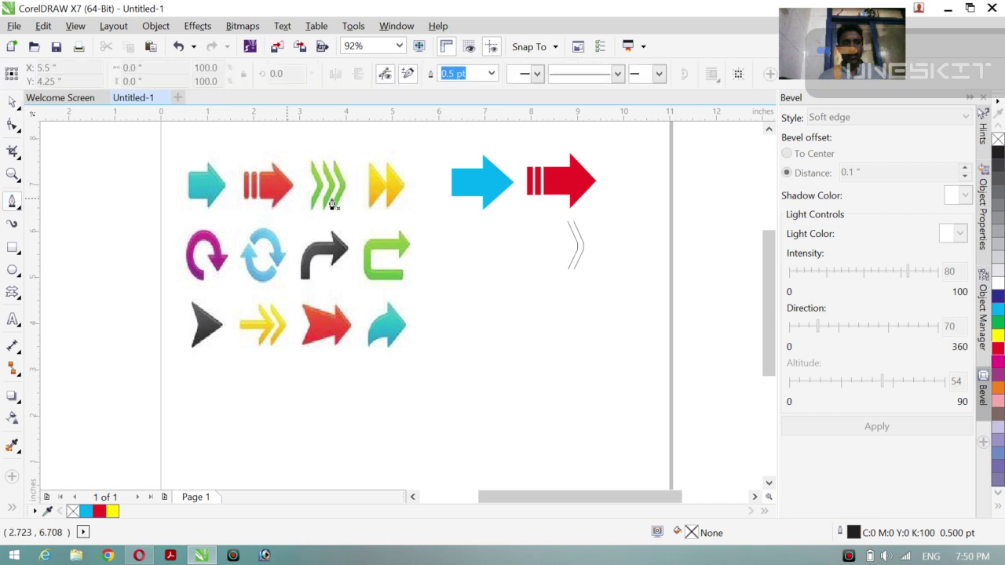
{"action": "left_click", "coordinate": [568, 226]}
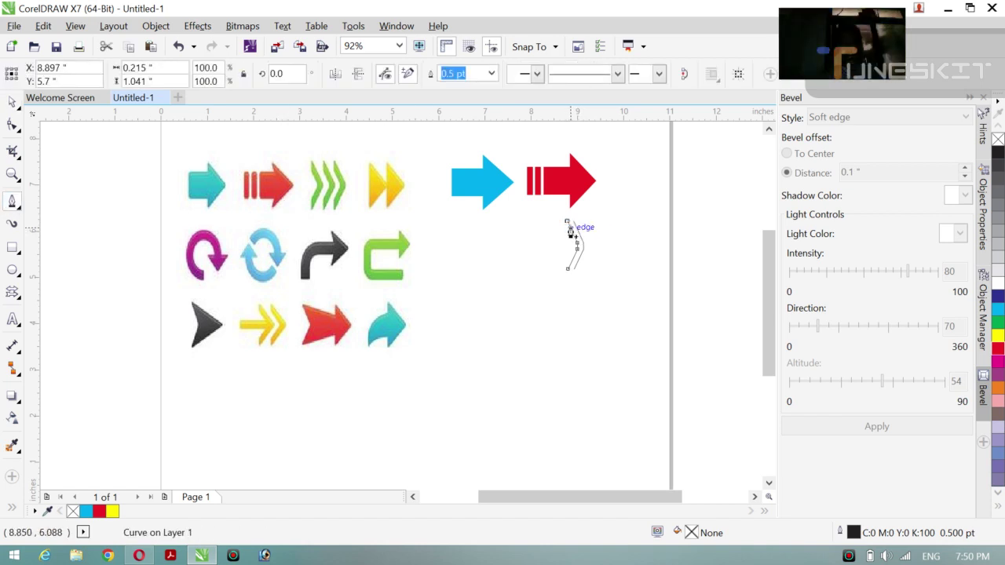
{"action": "left_click", "coordinate": [571, 225]}
{"action": "left_click", "coordinate": [575, 274]}
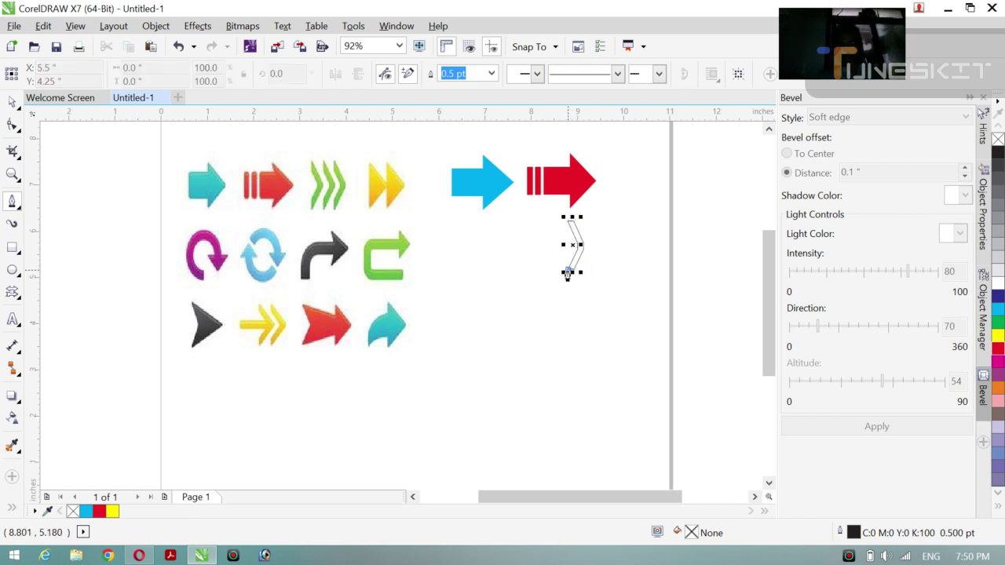
{"action": "left_click", "coordinate": [567, 273]}
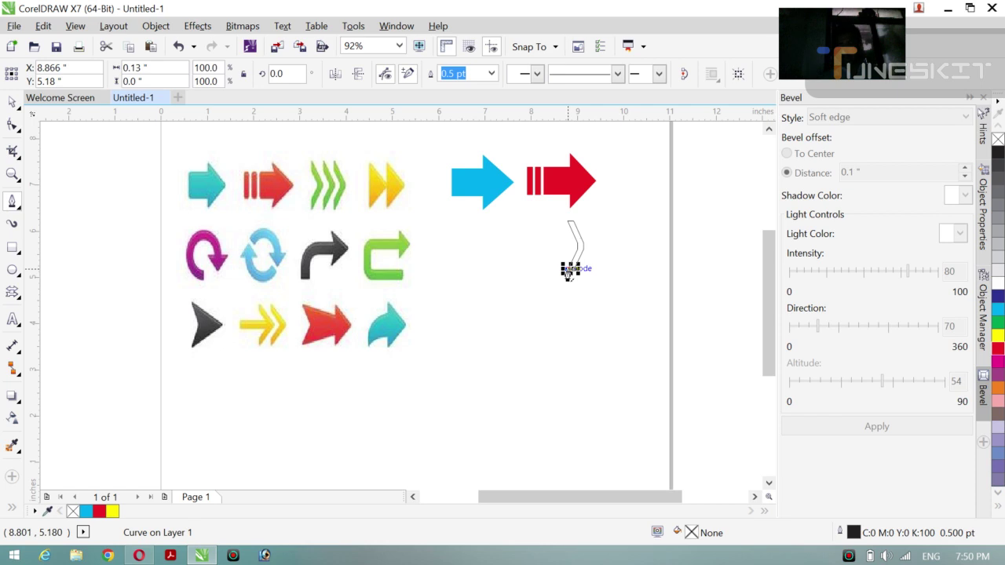
{"action": "left_click", "coordinate": [21, 114]}
{"action": "left_click", "coordinate": [47, 99]}
{"action": "left_click", "coordinate": [624, 329]}
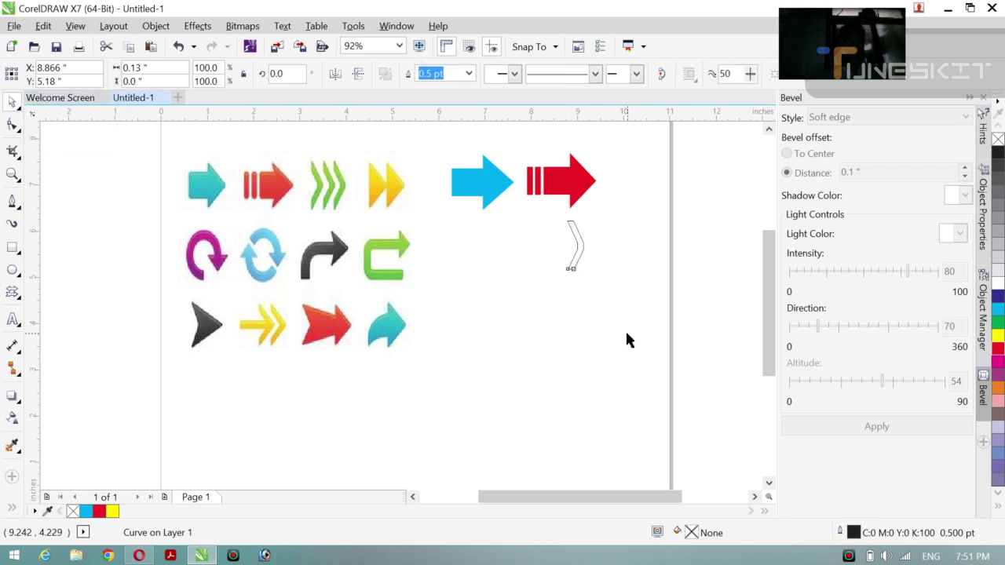
Smart-fill the enclosed chevron area with no outline and colour the resulting shape green.
{"action": "left_click", "coordinate": [11, 508]}
{"action": "left_click", "coordinate": [37, 503]}
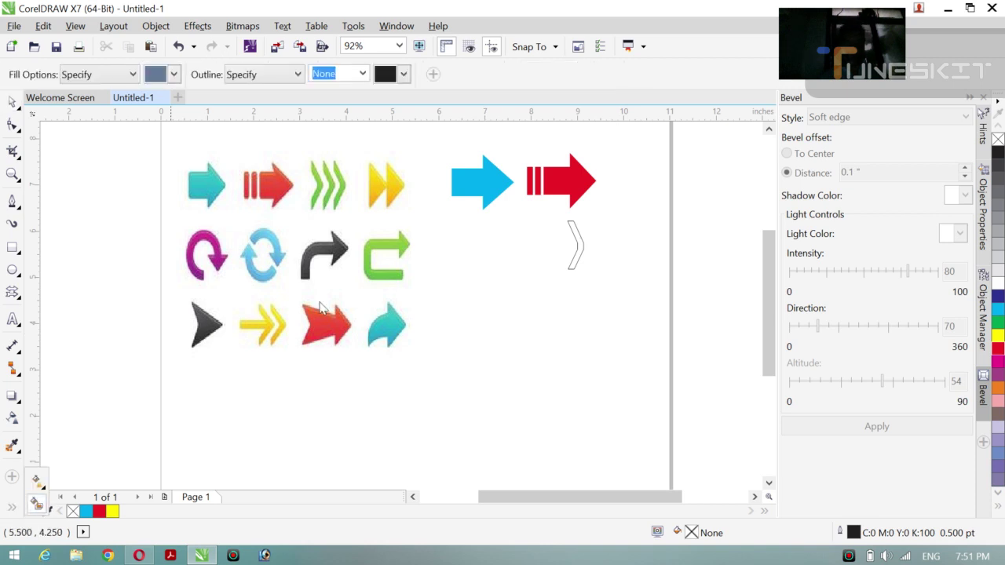
{"action": "left_click", "coordinate": [579, 249]}
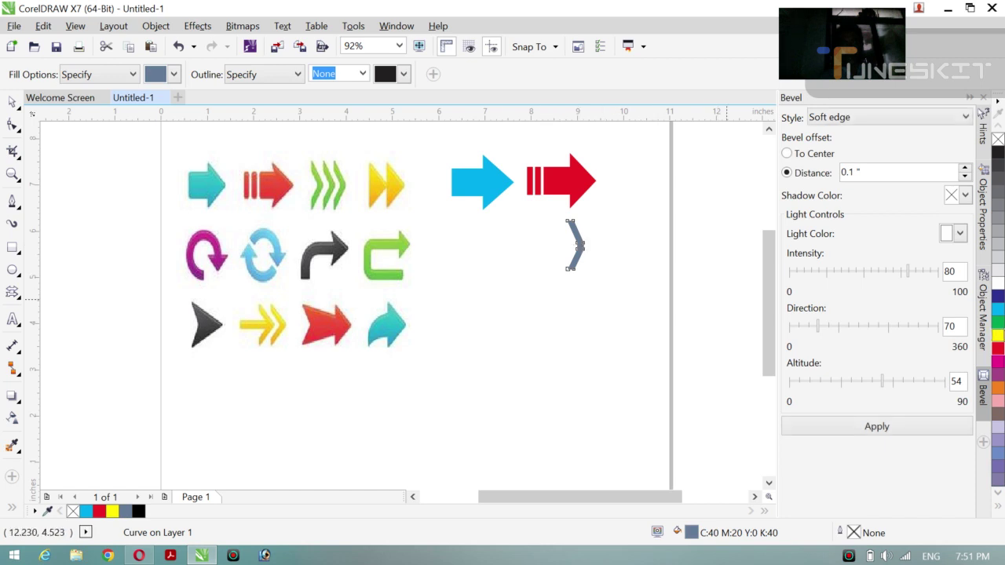
{"action": "left_click", "coordinate": [998, 325]}
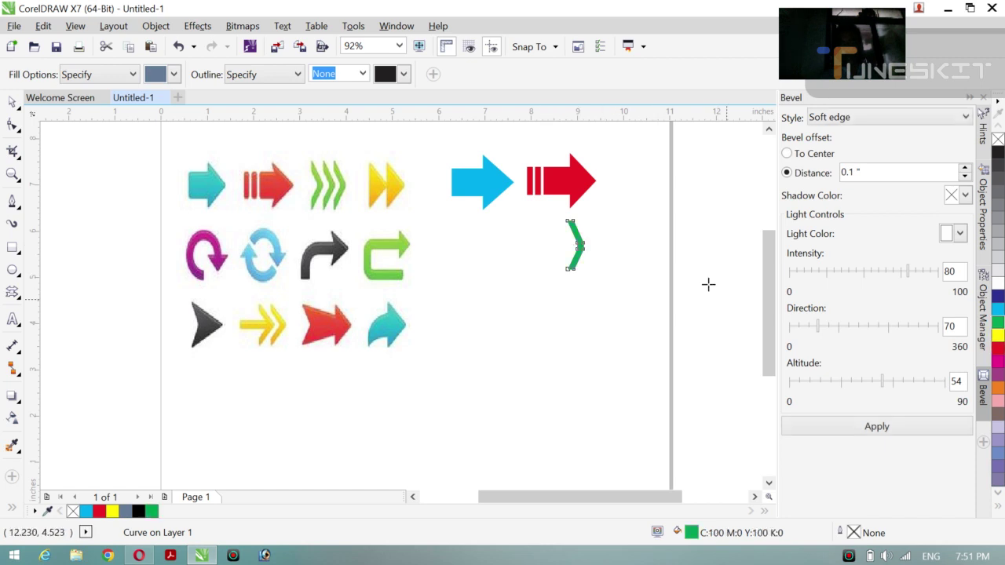
Move the filled green chevron about 0.45 inches to the left, clear of its construction lines.
{"action": "left_click", "coordinate": [11, 99]}
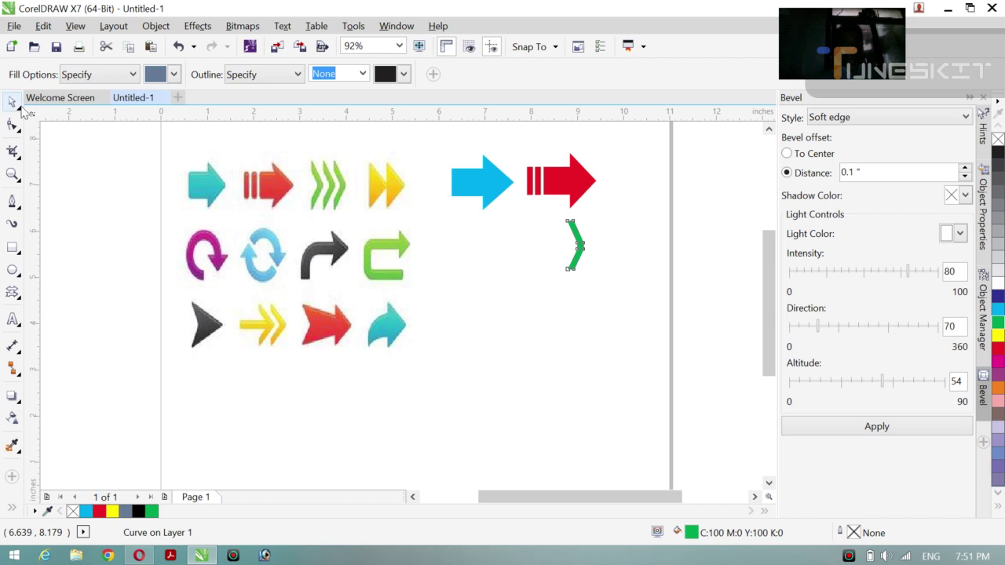
{"action": "left_click", "coordinate": [22, 112]}
{"action": "left_click", "coordinate": [45, 99]}
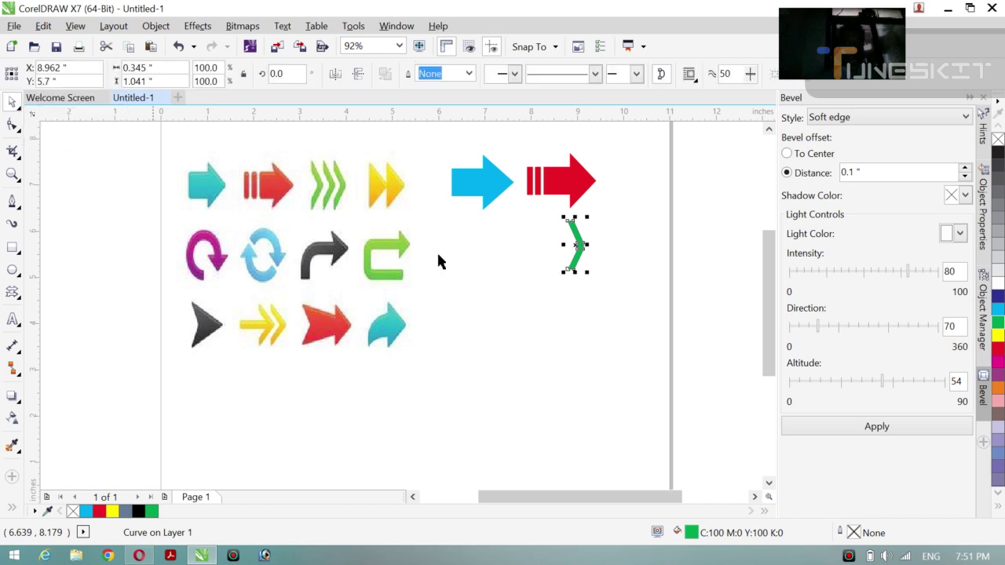
{"action": "left_click", "coordinate": [507, 289]}
{"action": "left_click", "coordinate": [577, 254]}
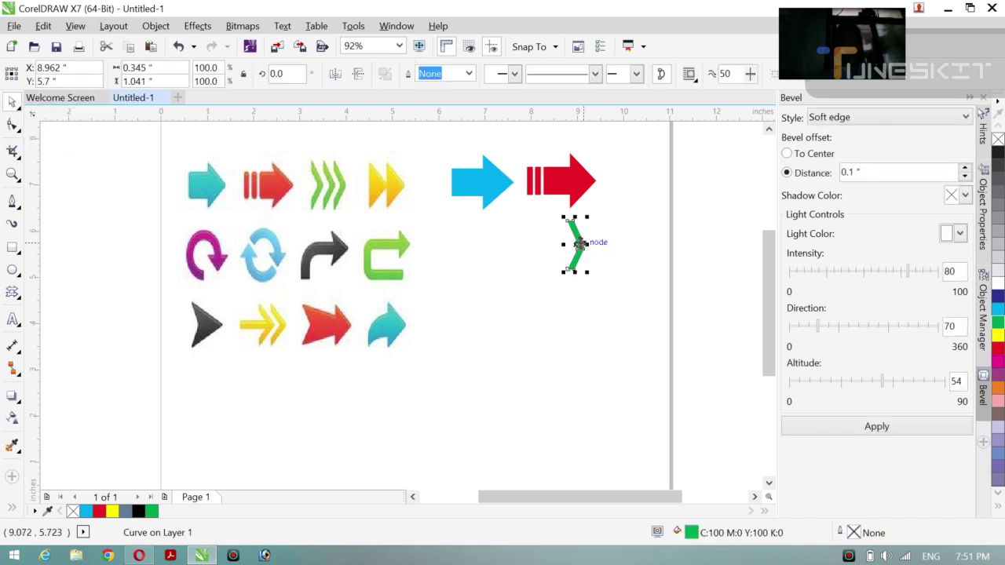
{"action": "left_click_drag", "start_coordinate": [577, 244], "coordinate": [556, 244]}
Delete the leftover outer chevron line and short connecting segments beside the green chevron.
{"action": "left_click", "coordinate": [590, 308]}
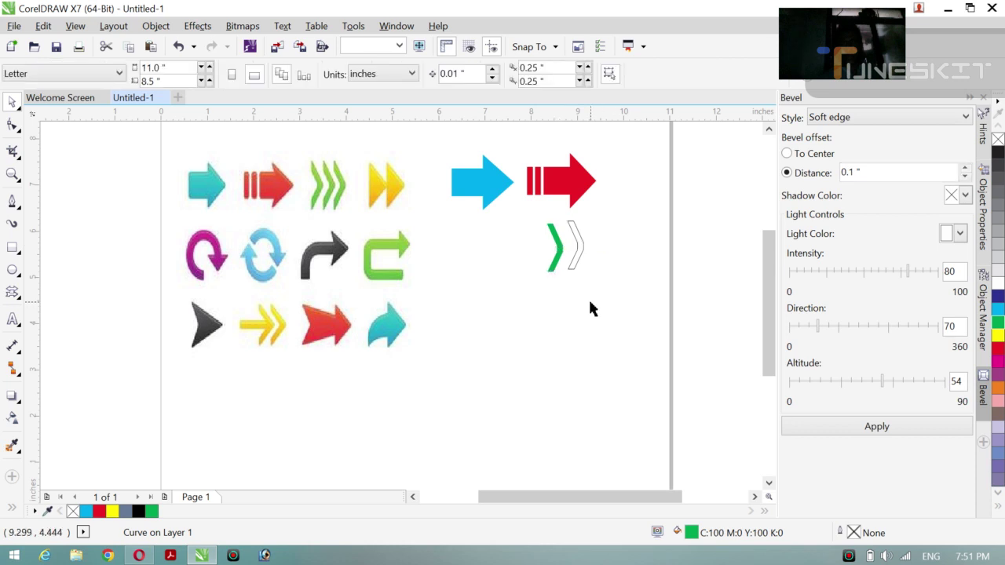
{"action": "left_click", "coordinate": [574, 262]}
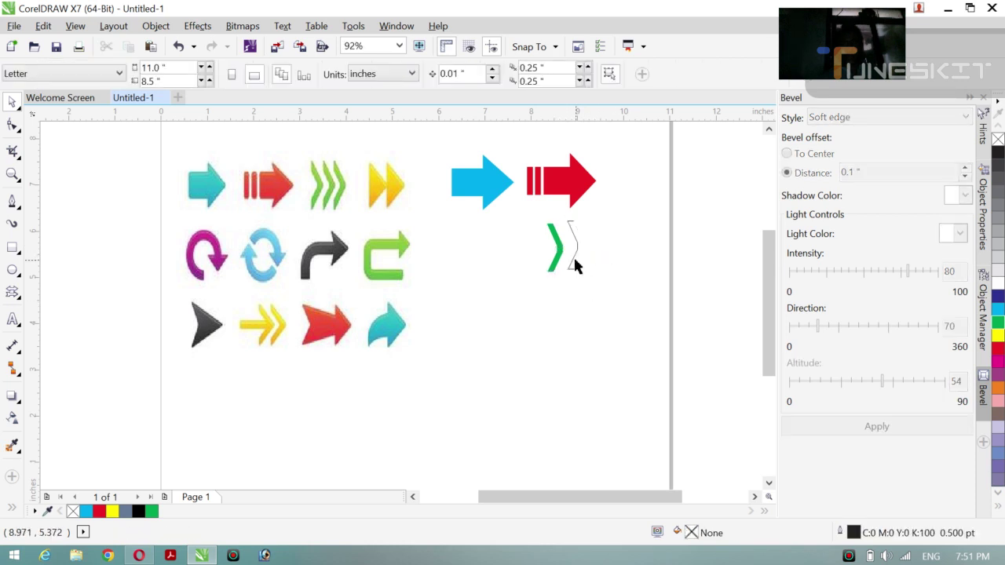
{"action": "left_click", "coordinate": [569, 265]}
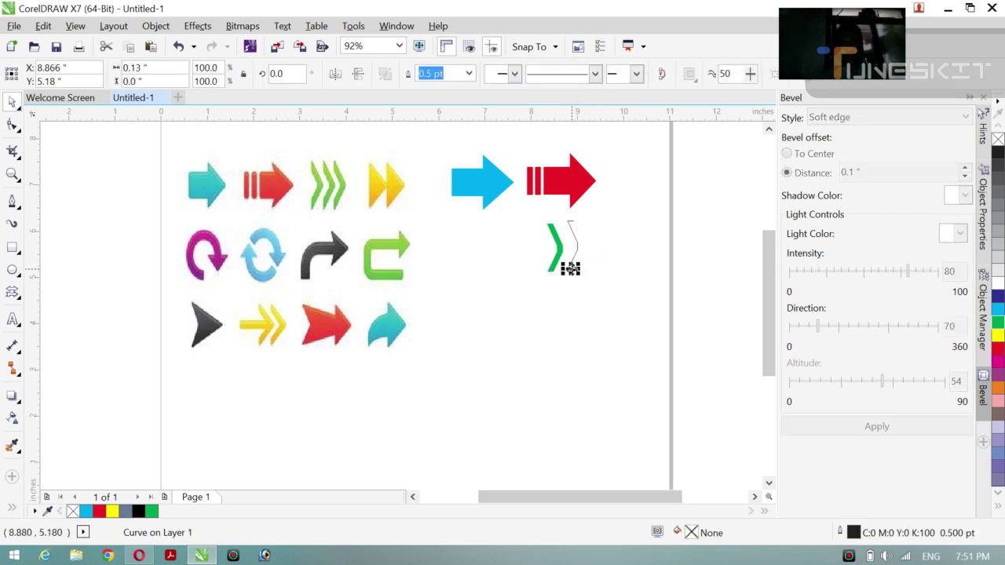
{"action": "left_click", "coordinate": [570, 231]}
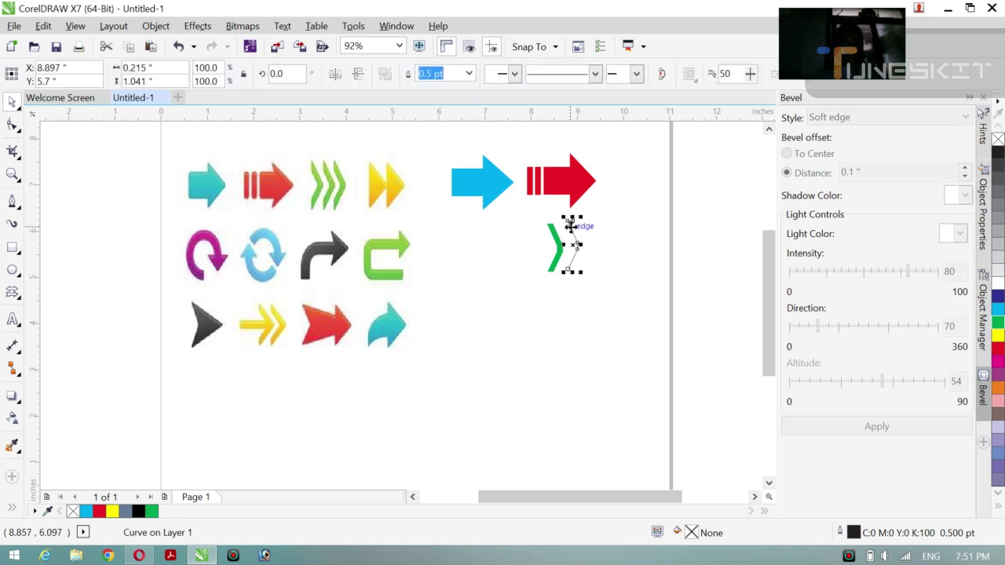
{"action": "key", "text": "Delete"}
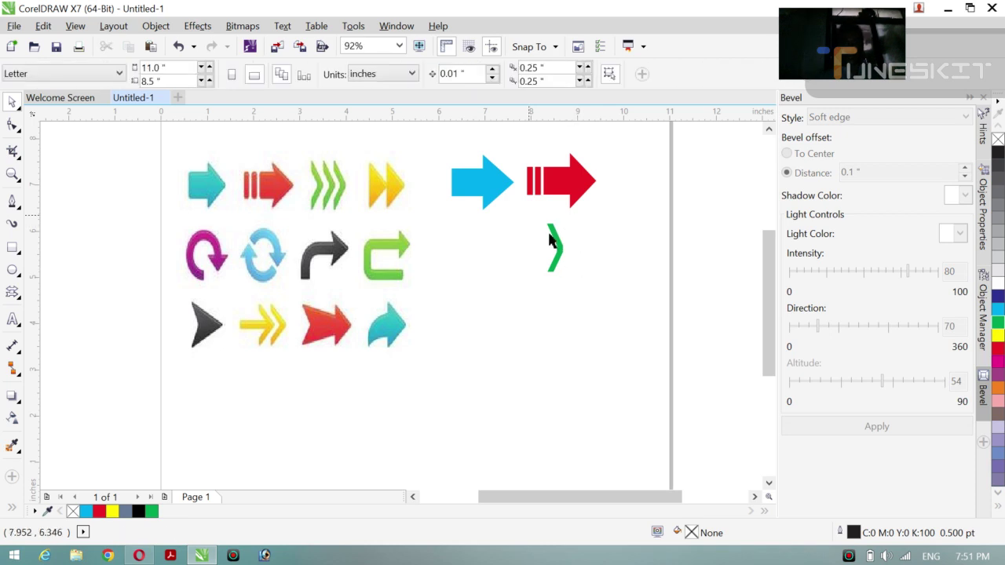
Duplicate the green chevron about 0.29 inches to the right and repeat the duplication to make three evenly spaced chevrons.
{"action": "left_click_drag", "start_coordinate": [530, 223], "coordinate": [577, 284]}
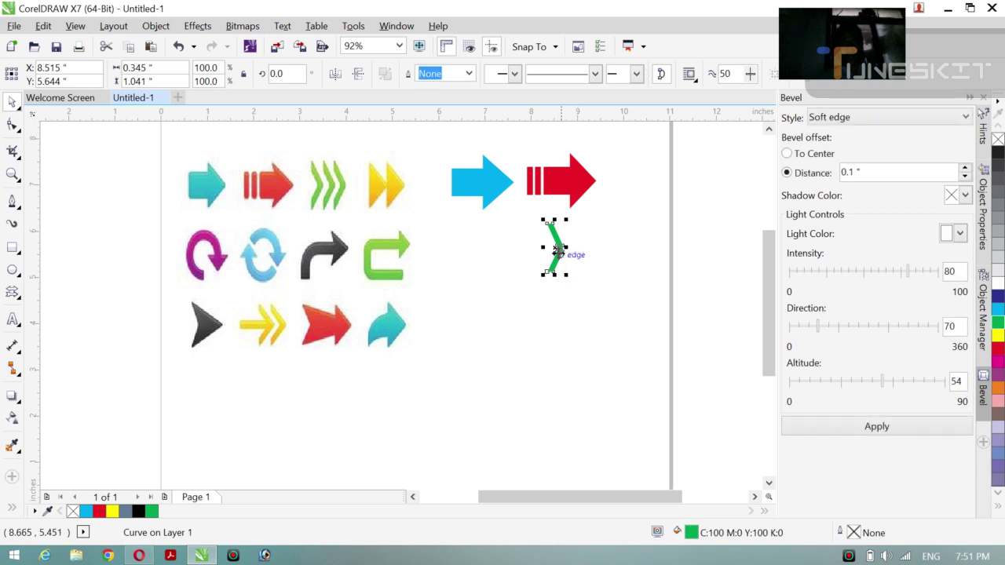
{"action": "left_click_drag", "start_coordinate": [554, 248], "coordinate": [565, 249]}
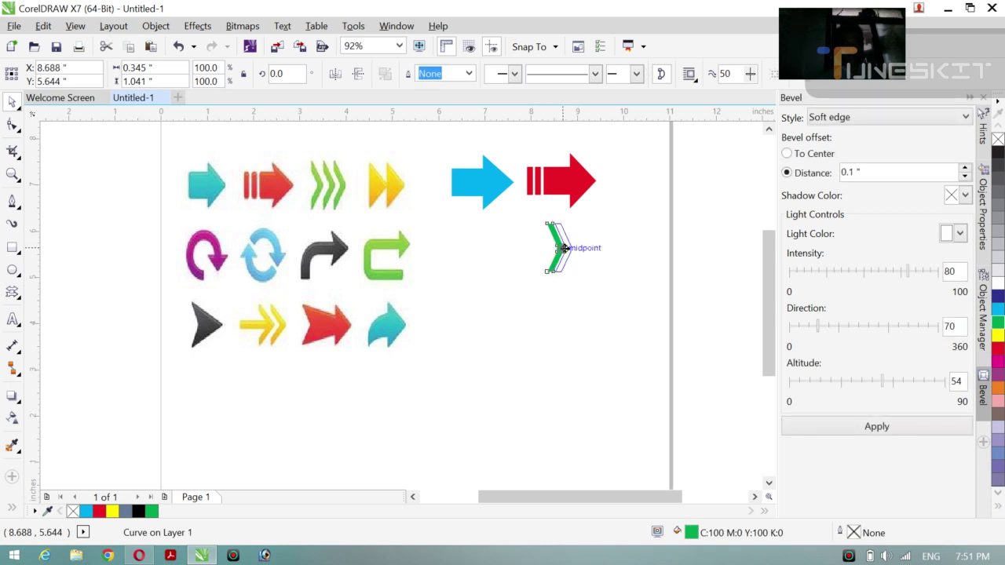
{"action": "left_click_drag", "start_coordinate": [566, 248], "coordinate": [568, 249]}
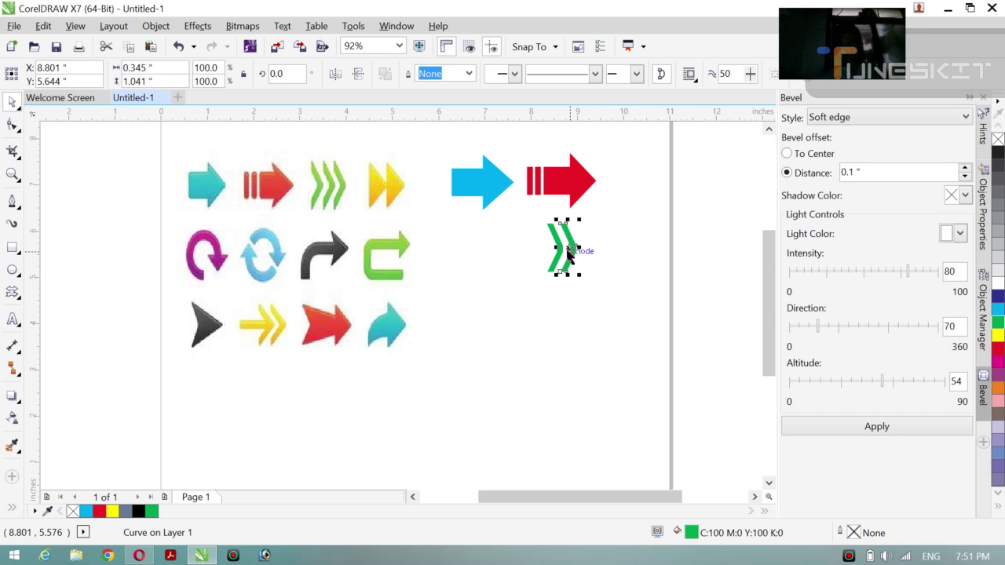
{"action": "key", "text": "ctrl+r"}
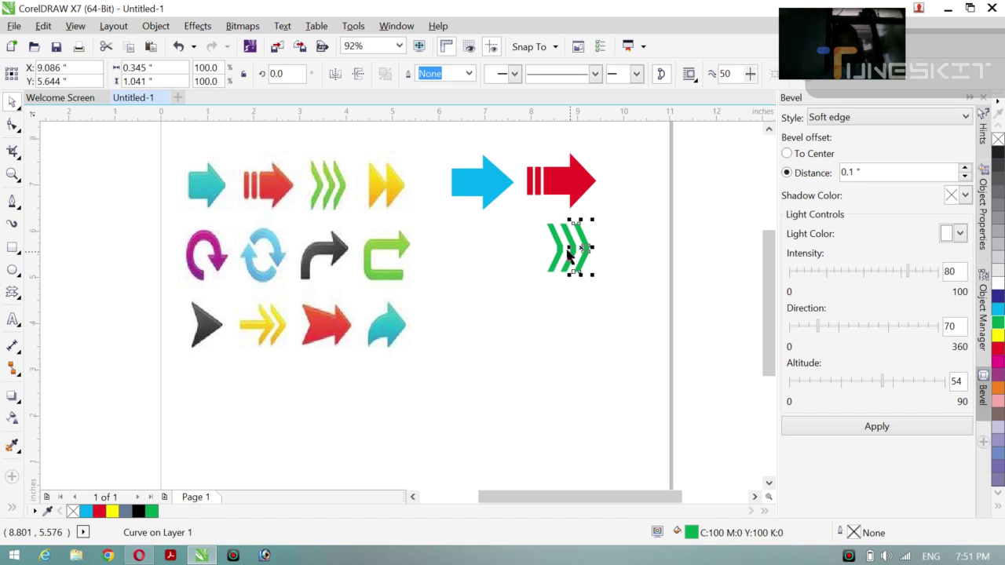
Group the three green chevrons and move the group into the top row, just right of the red arrow.
{"action": "left_click", "coordinate": [557, 271]}
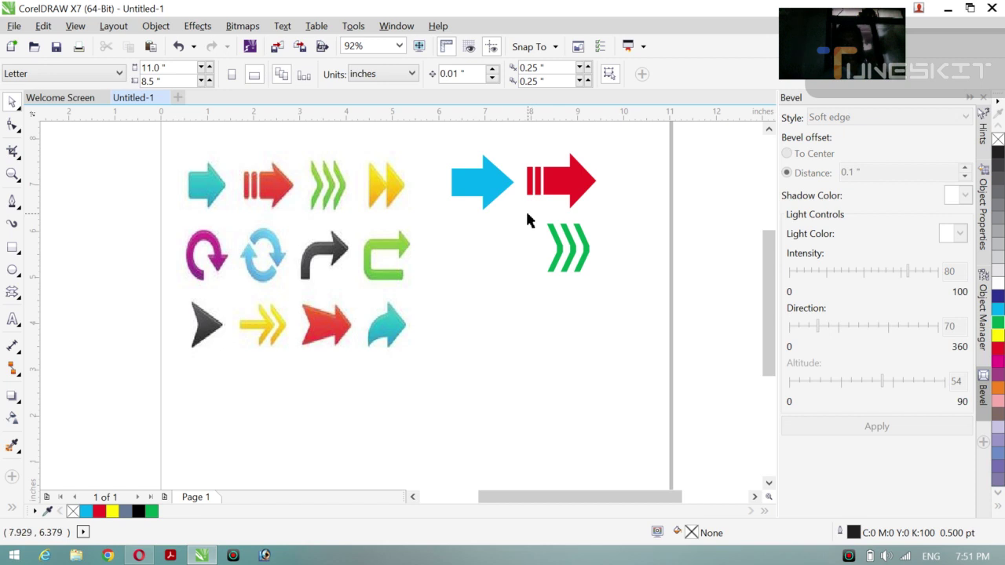
{"action": "left_click_drag", "start_coordinate": [528, 219], "coordinate": [603, 310]}
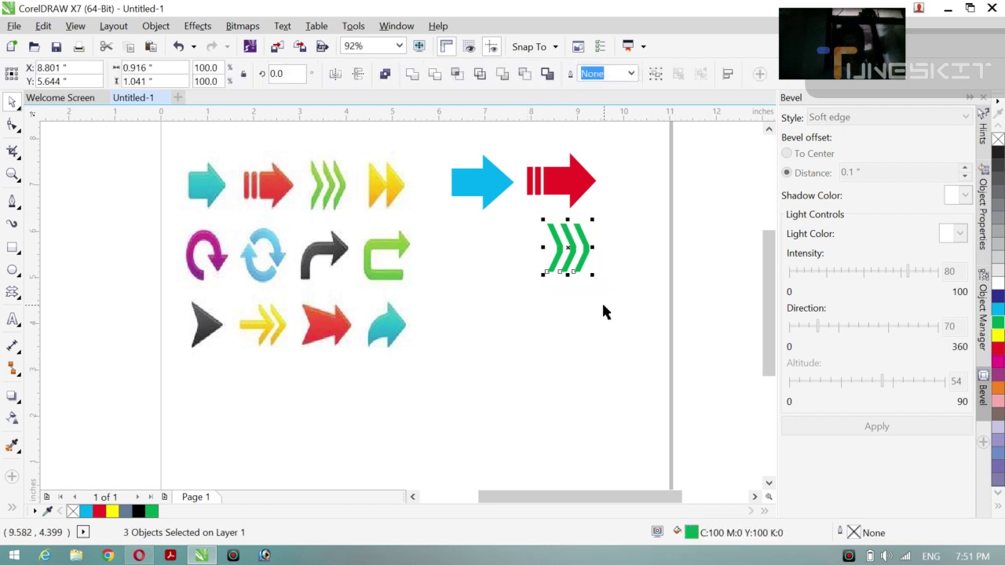
{"action": "key", "text": "ctrl+g"}
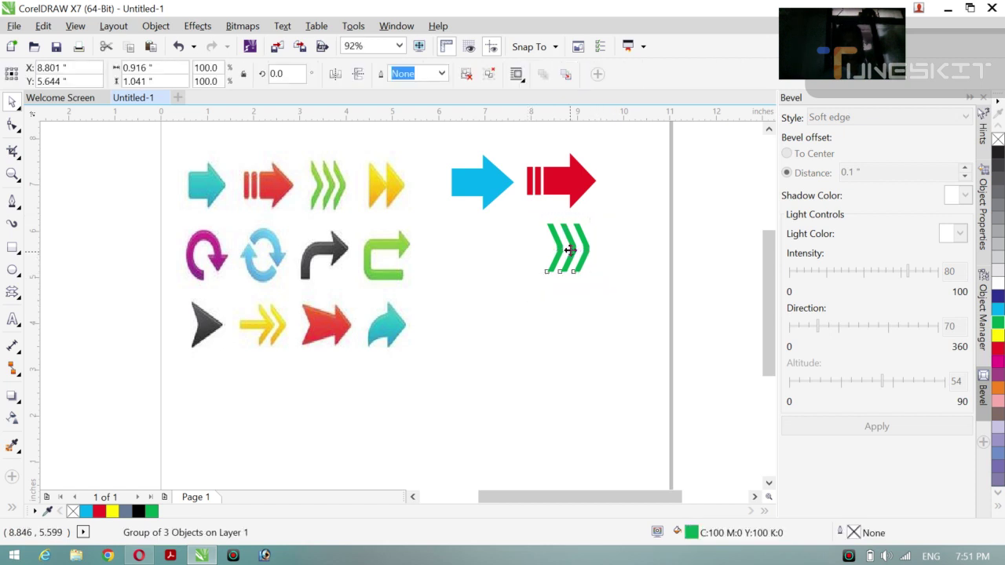
{"action": "left_click_drag", "start_coordinate": [569, 249], "coordinate": [628, 182]}
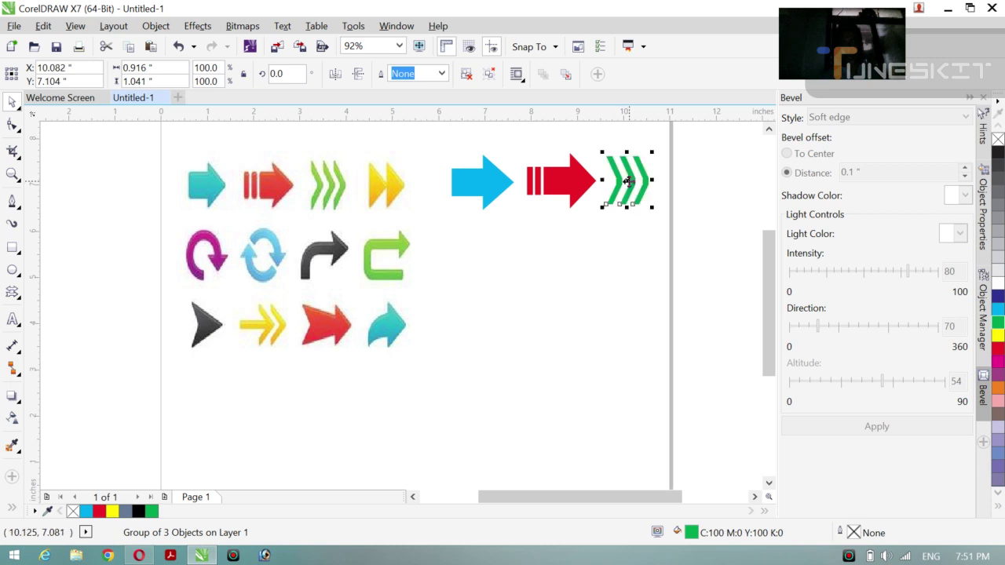
{"action": "left_click", "coordinate": [548, 403]}
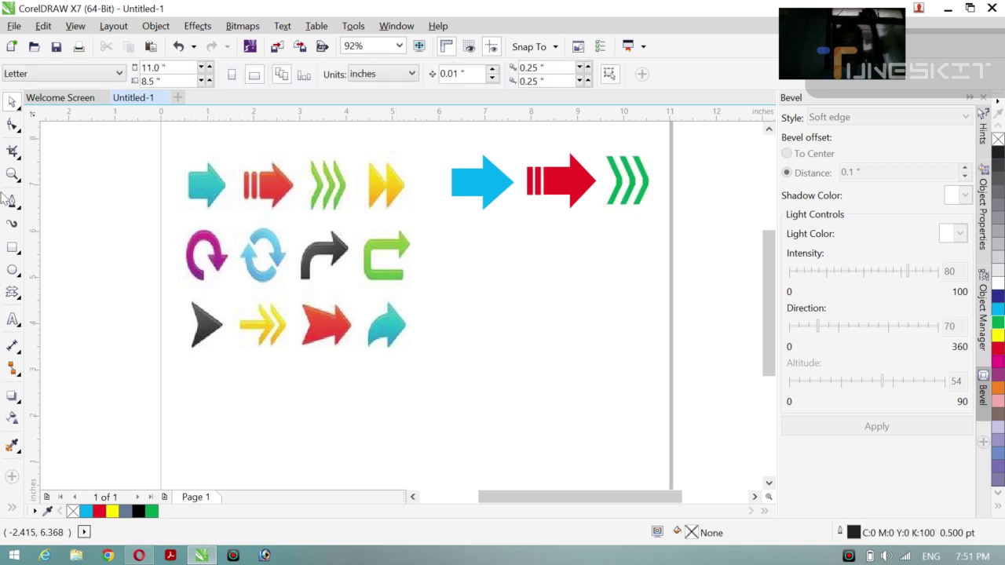
Draw a circle about 1.19 inches in diameter below the blue and red arrows and convert it to a 0 to 270 degree arc.
{"action": "left_click", "coordinate": [12, 269]}
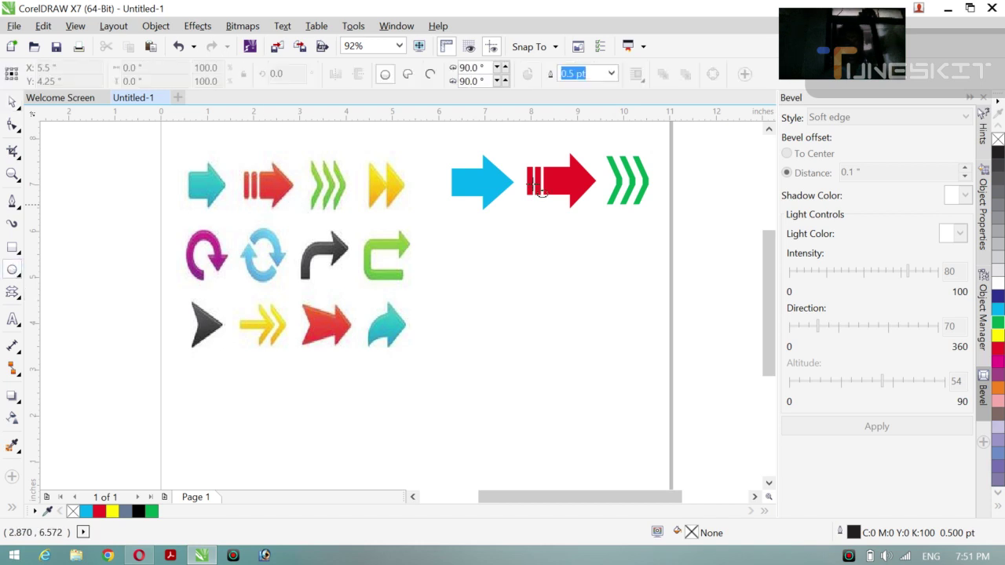
{"action": "mouse_move", "coordinate": [489, 237]}
{"action": "left_mouse_down"}
{"action": "mouse_move", "coordinate": [500, 285]}
{"action": "mouse_move", "coordinate": [533, 293]}
{"action": "left_mouse_up"}
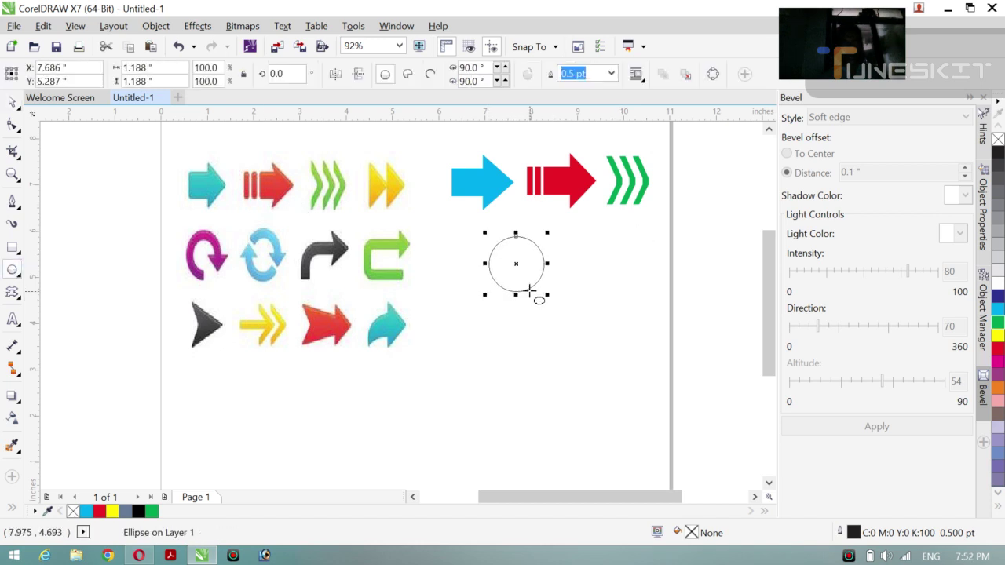
{"action": "left_click", "coordinate": [424, 76]}
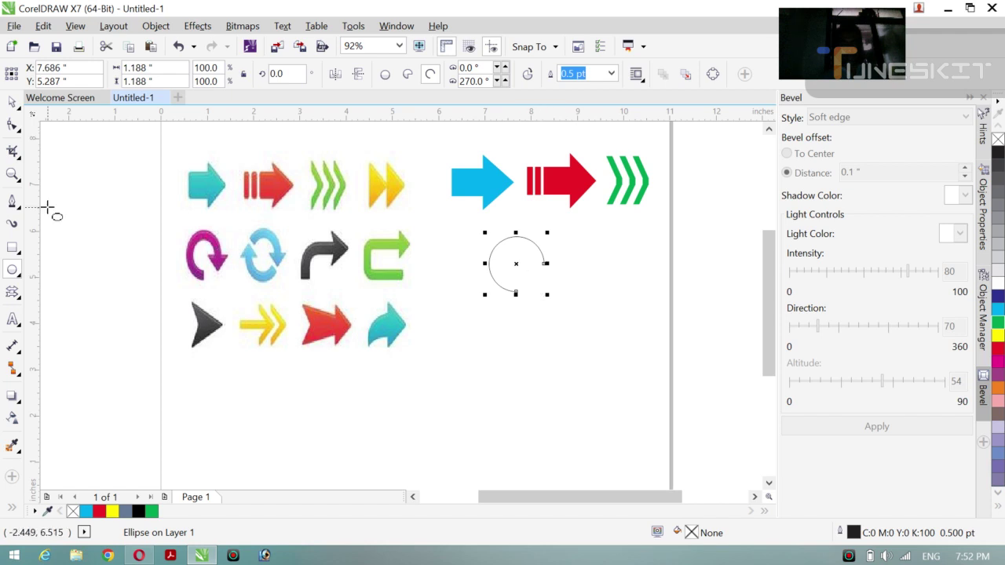
Add a concentric copy of the arc scaled up from its centre to about 1.42 inches in diameter.
{"action": "left_click", "coordinate": [12, 102]}
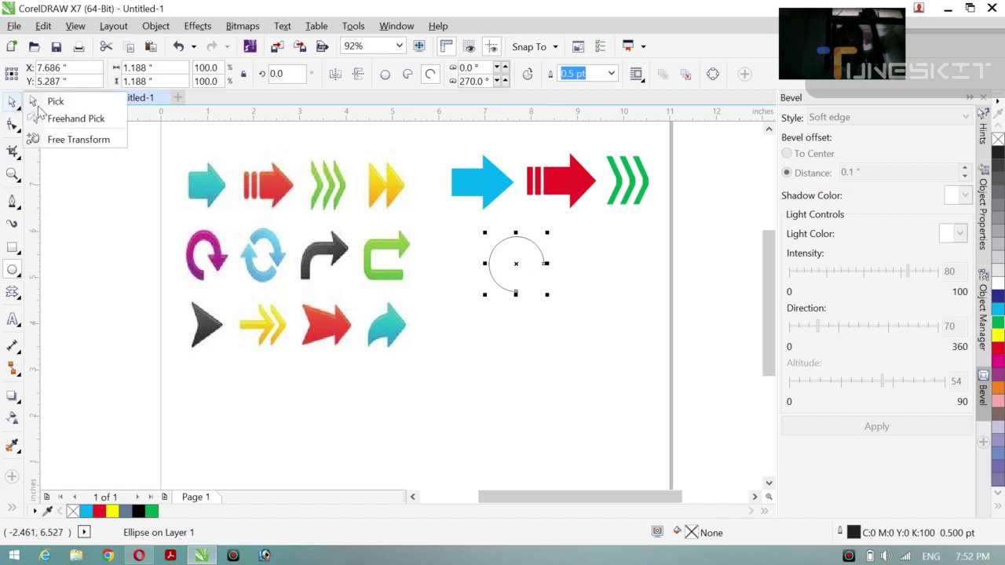
{"action": "left_click", "coordinate": [35, 99]}
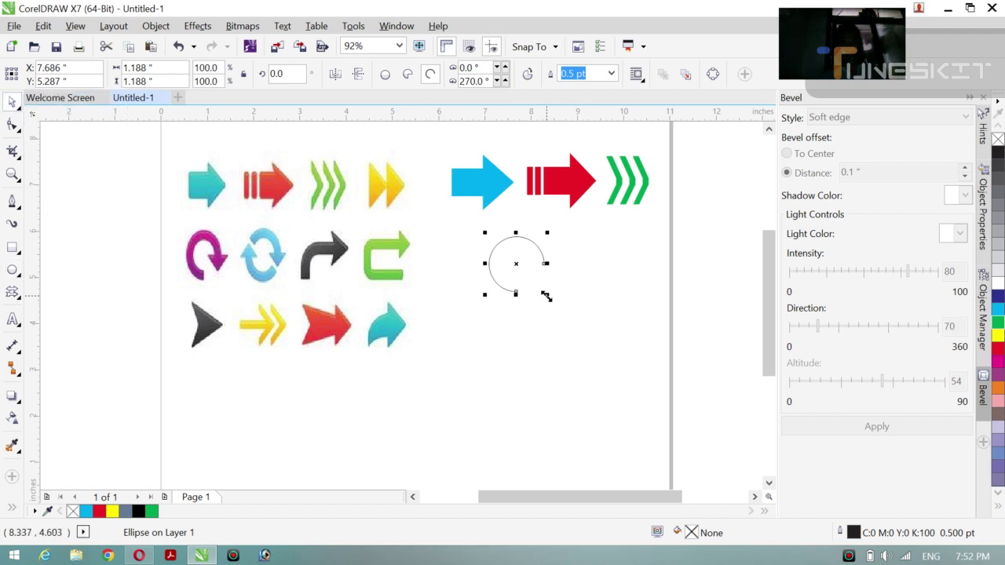
{"action": "left_click_drag", "start_coordinate": [545, 295], "coordinate": [552, 299]}
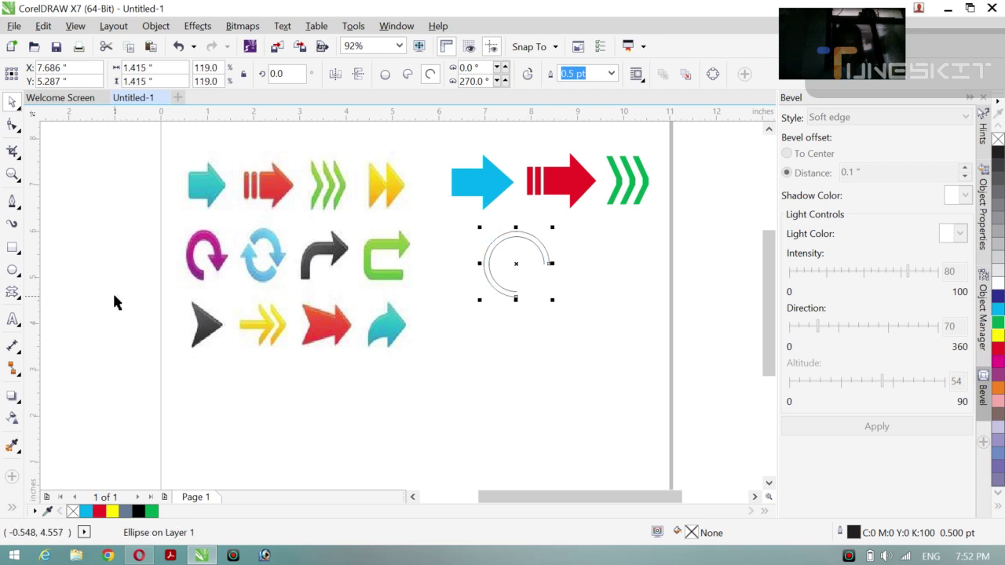
Connect both pairs of ends of the two concentric arcs with straight Pen tool segments about 0.11 inches long.
{"action": "left_click", "coordinate": [12, 202]}
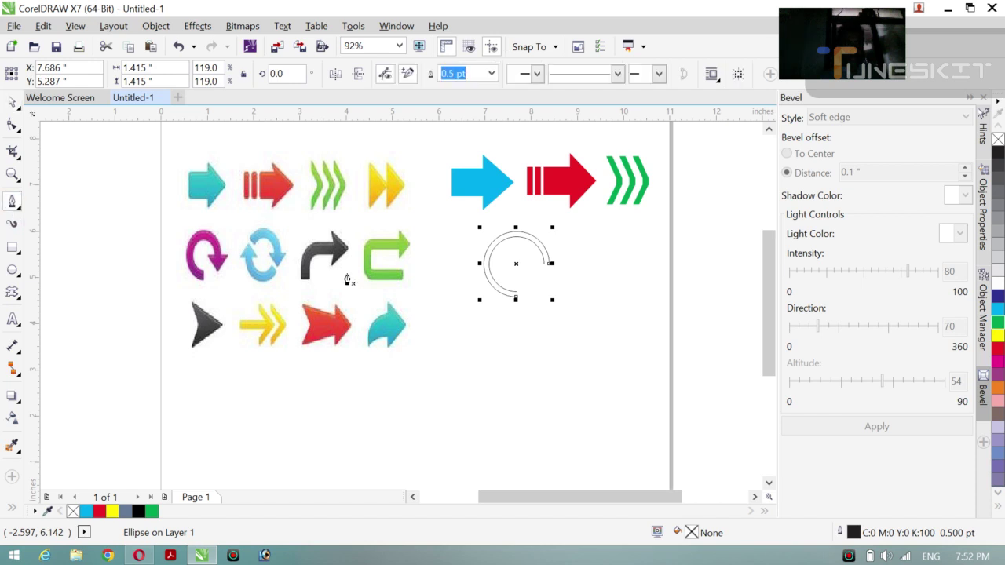
{"action": "left_click", "coordinate": [516, 295]}
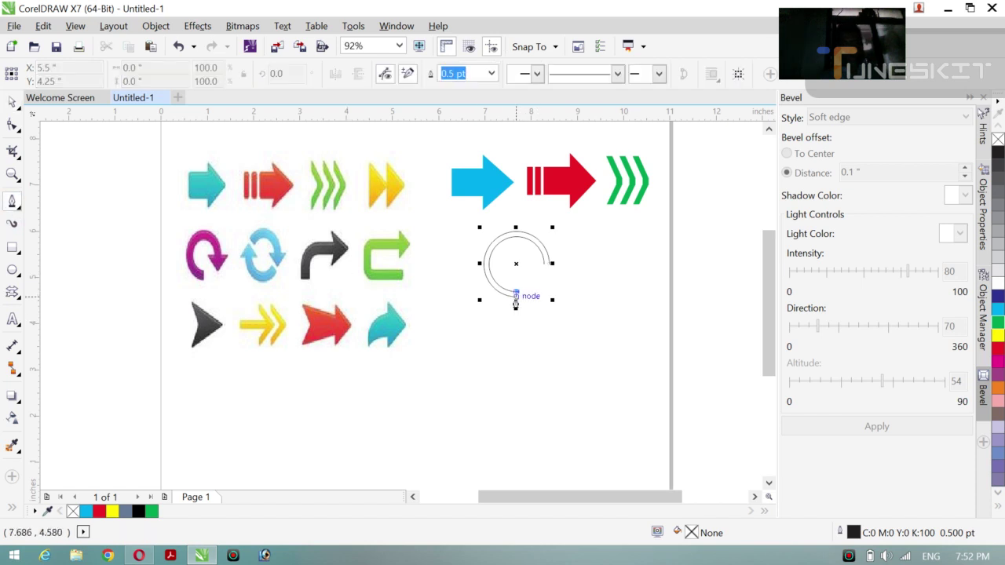
{"action": "left_click", "coordinate": [517, 304]}
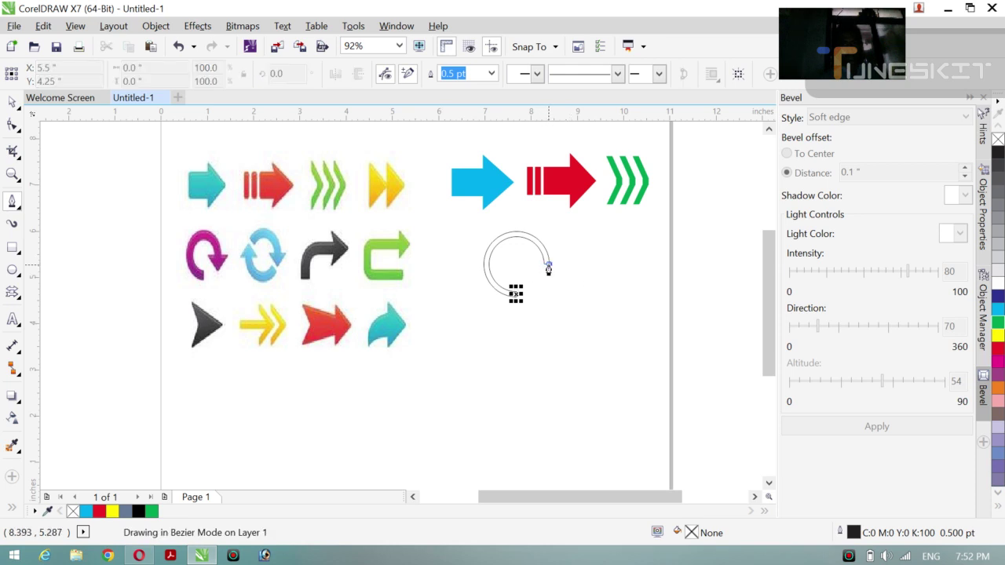
{"action": "left_click", "coordinate": [546, 265]}
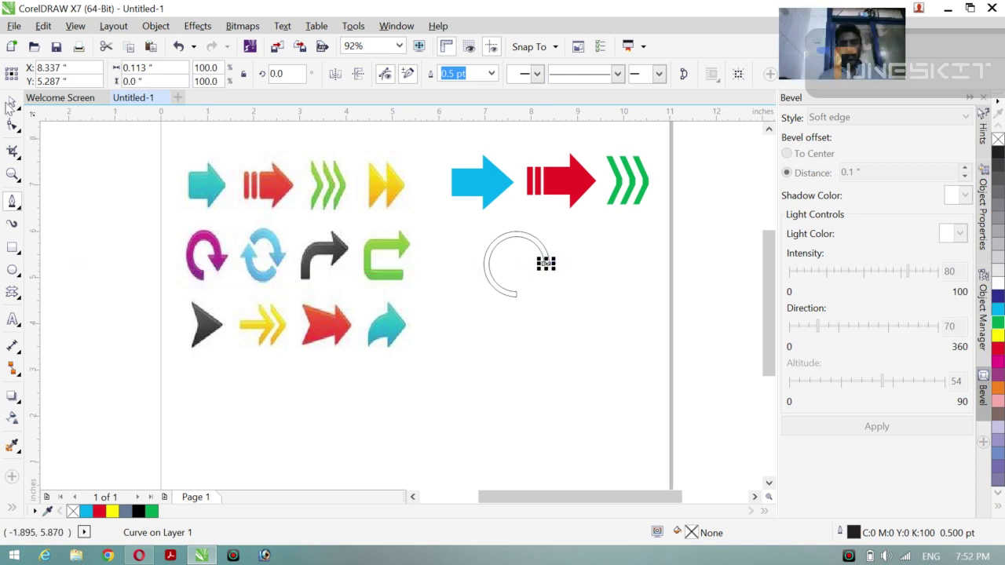
{"action": "left_click", "coordinate": [18, 111]}
{"action": "left_click", "coordinate": [51, 101]}
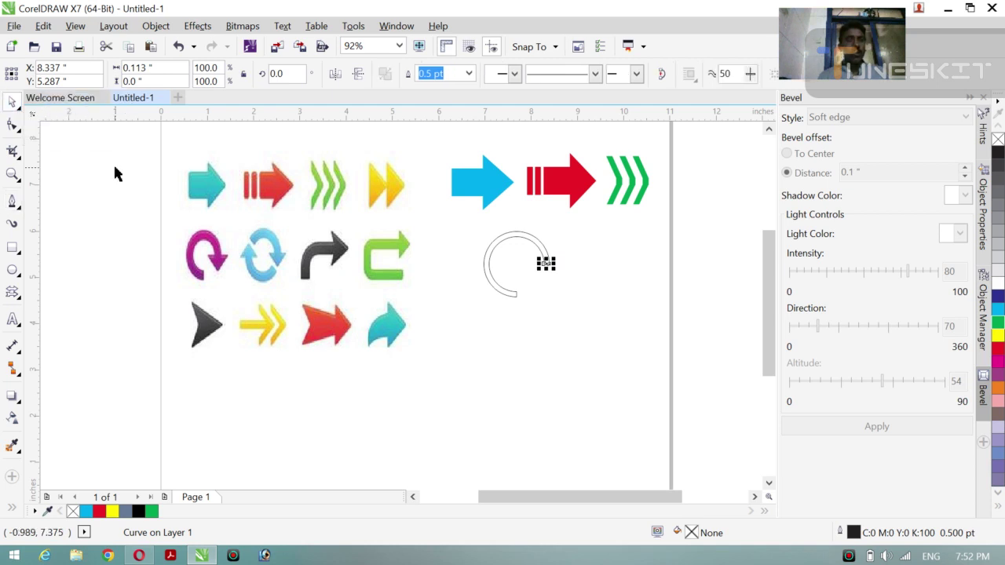
{"action": "left_click", "coordinate": [90, 252]}
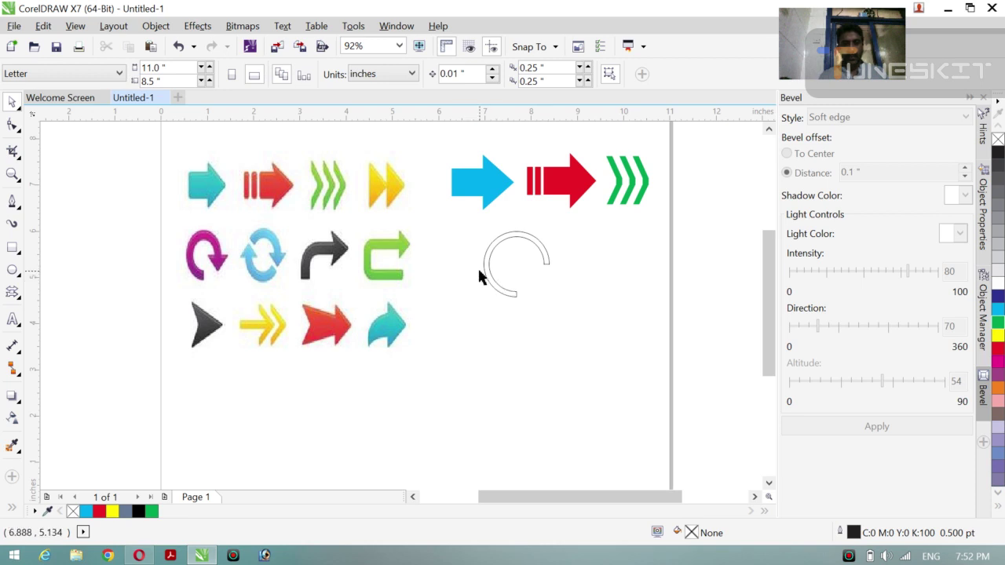
{"action": "left_click", "coordinate": [494, 290]}
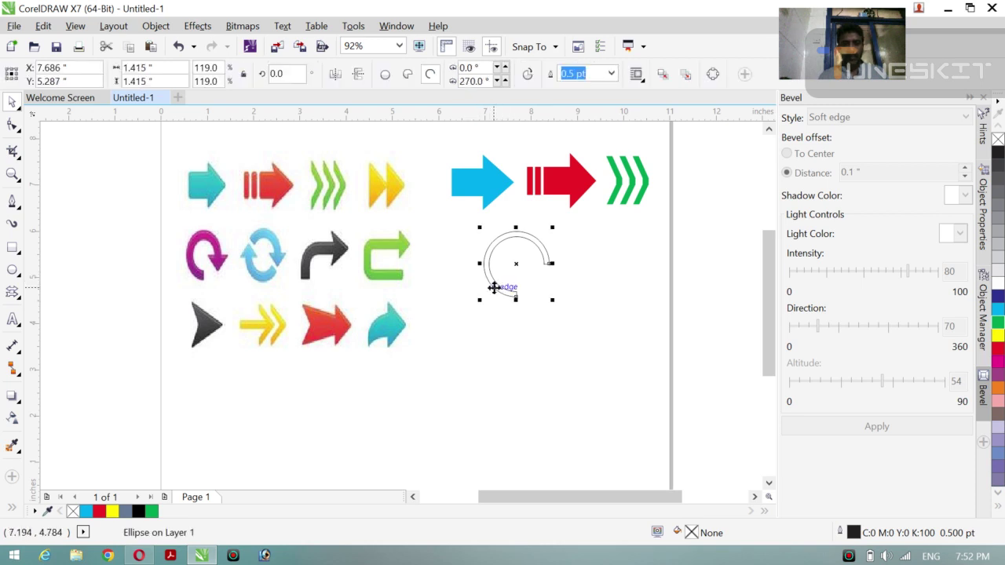
{"action": "left_click", "coordinate": [551, 339]}
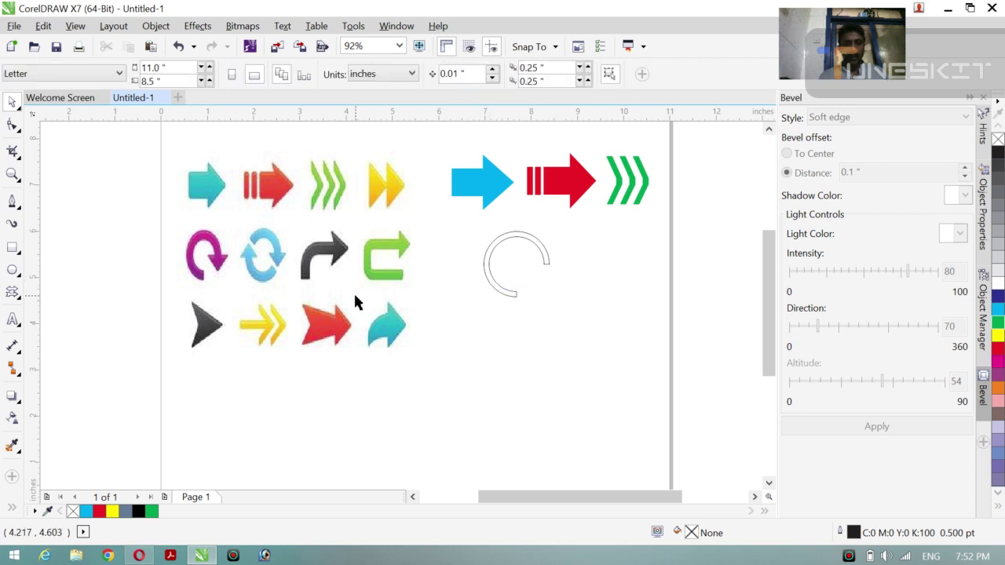
{"action": "left_click", "coordinate": [19, 275]}
{"action": "left_click", "coordinate": [17, 253]}
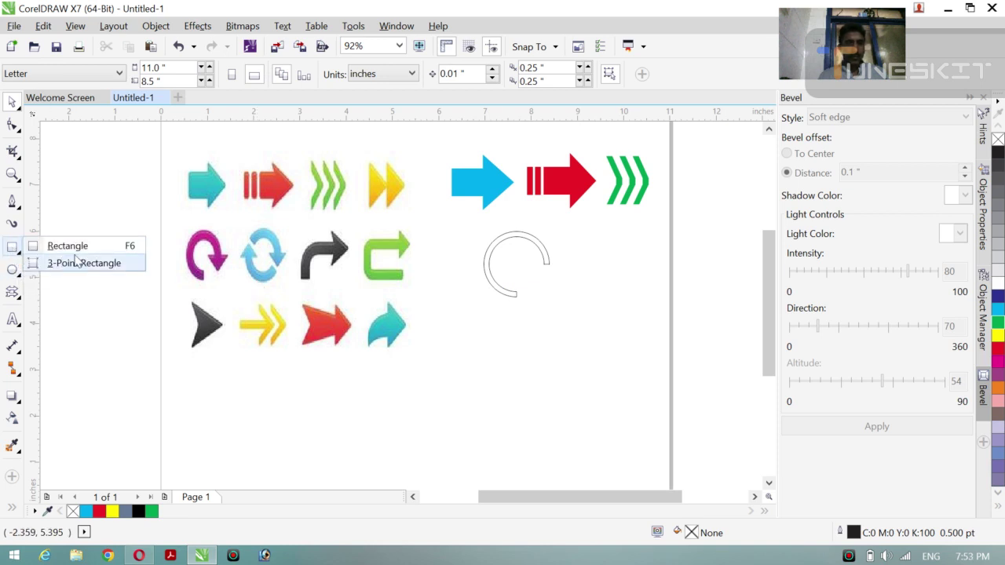
{"action": "left_click", "coordinate": [17, 205]}
{"action": "left_click", "coordinate": [19, 275]}
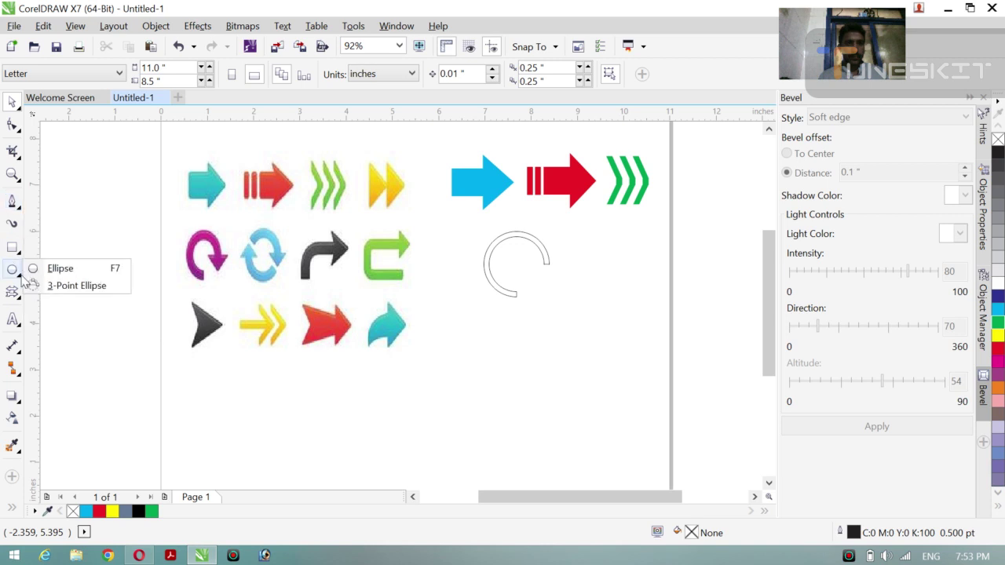
Draw a polygon below the open ring and reduce it to 3 sides, giving a triangle about 0.74 by 0.64 inches.
{"action": "left_click", "coordinate": [18, 298]}
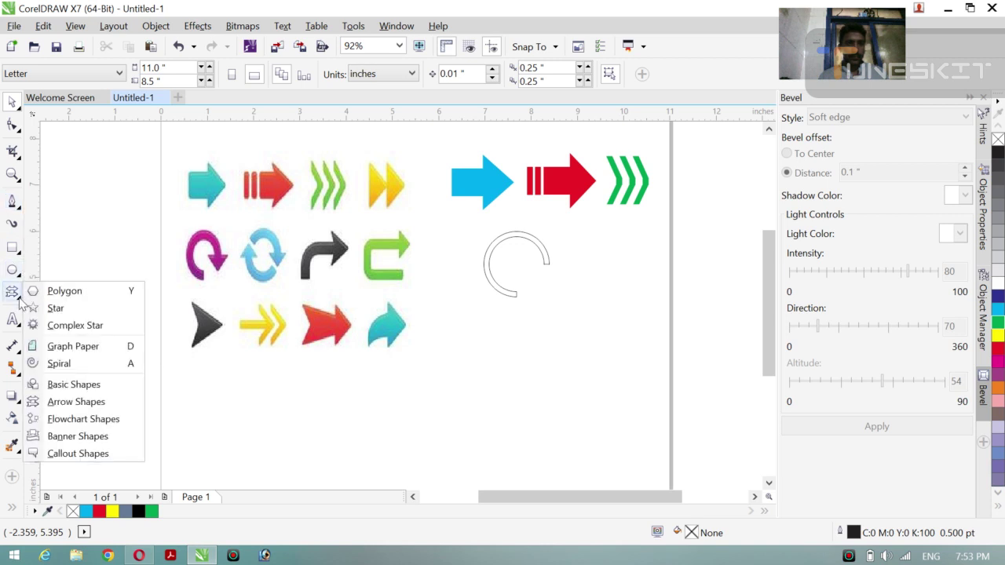
{"action": "left_click", "coordinate": [63, 291]}
{"action": "left_click", "coordinate": [461, 338]}
{"action": "left_click_drag", "start_coordinate": [504, 364], "coordinate": [502, 374]}
{"action": "left_click", "coordinate": [413, 79]}
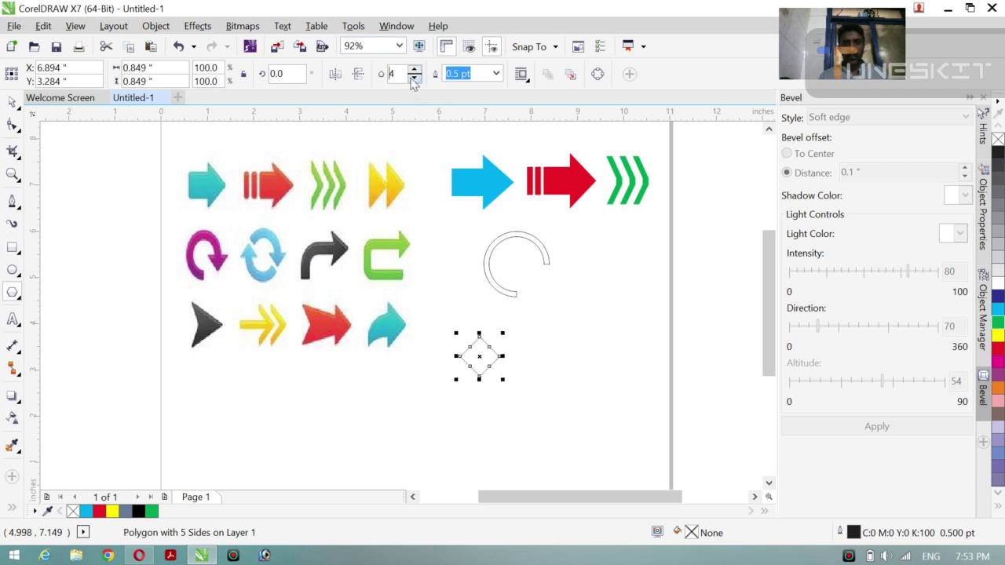
{"action": "left_click", "coordinate": [414, 78]}
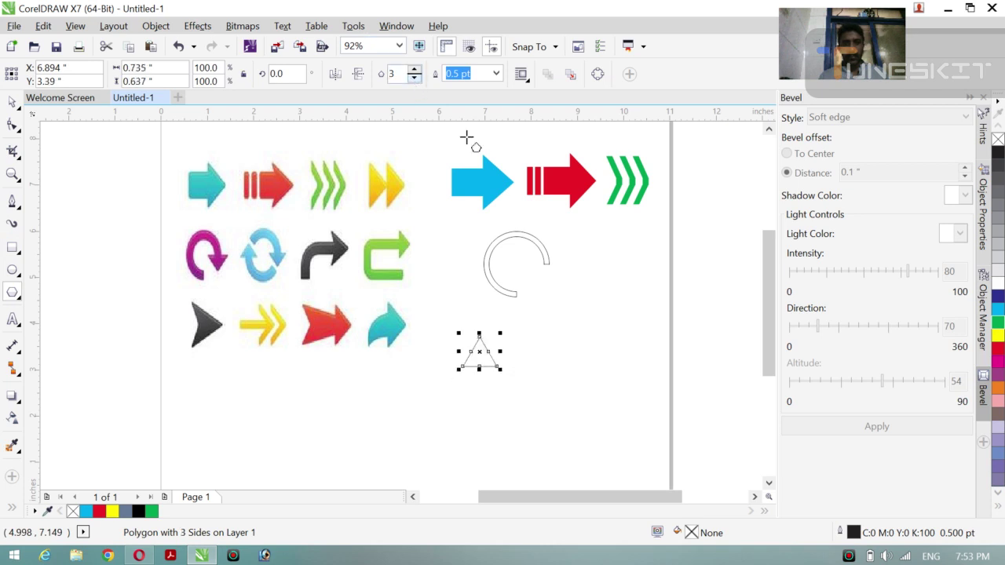
{"action": "left_click", "coordinate": [19, 115]}
{"action": "left_click", "coordinate": [50, 98]}
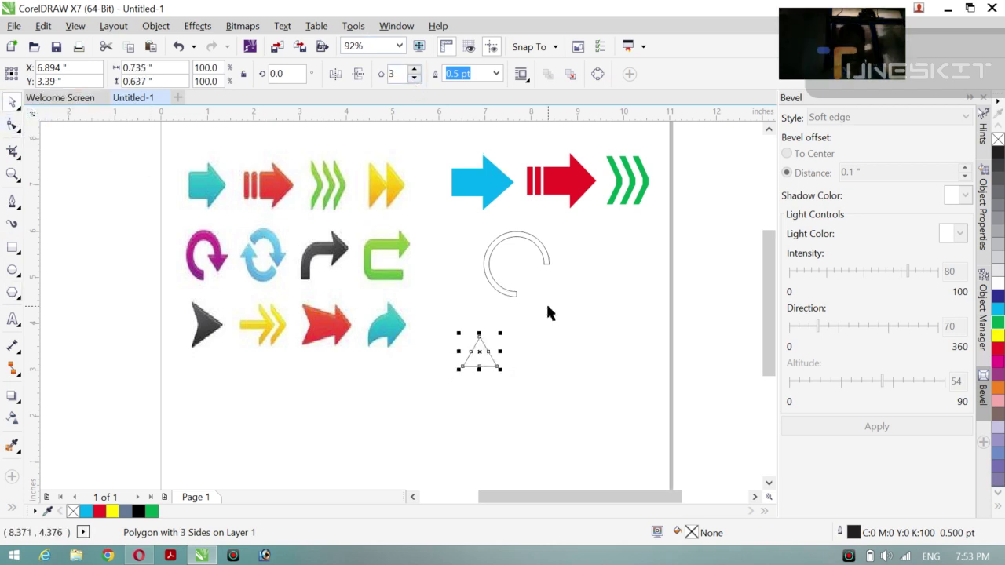
Rotate the triangle to about 182 degrees so that it points downwards.
{"action": "left_click", "coordinate": [479, 350]}
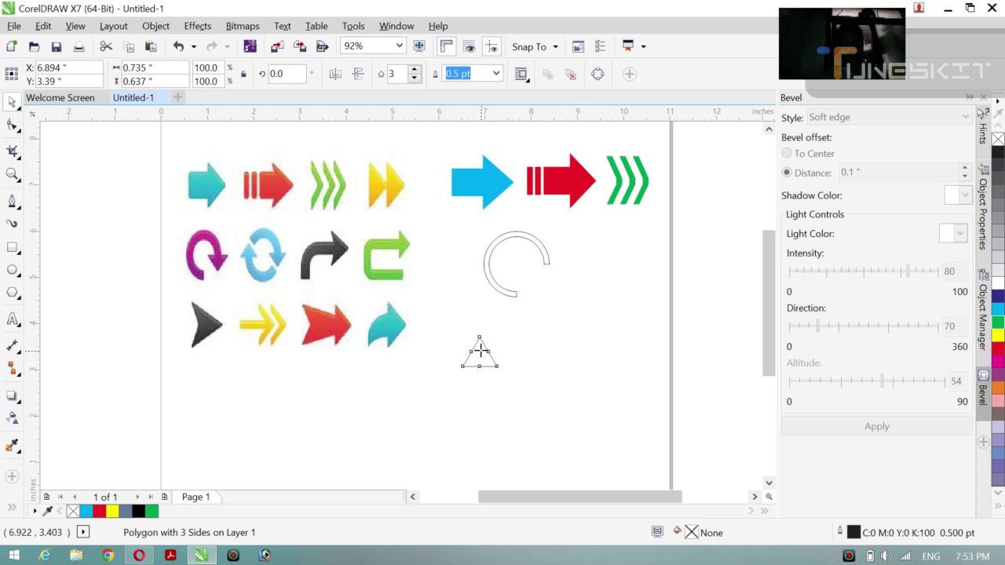
{"action": "left_click_drag", "start_coordinate": [502, 334], "coordinate": [492, 394]}
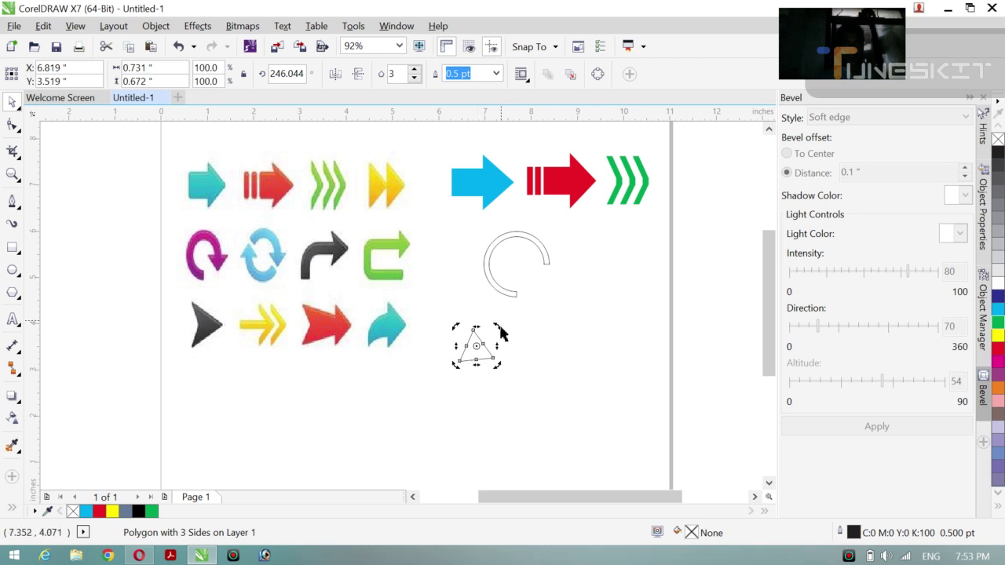
{"action": "left_click_drag", "start_coordinate": [496, 330], "coordinate": [482, 394]}
{"action": "left_click", "coordinate": [587, 358]}
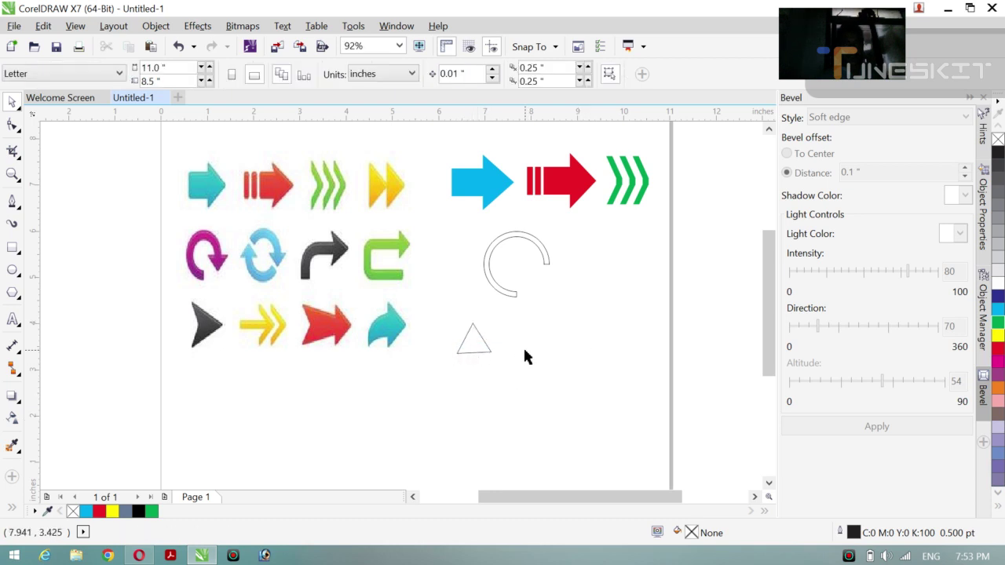
{"action": "double_click", "coordinate": [471, 347]}
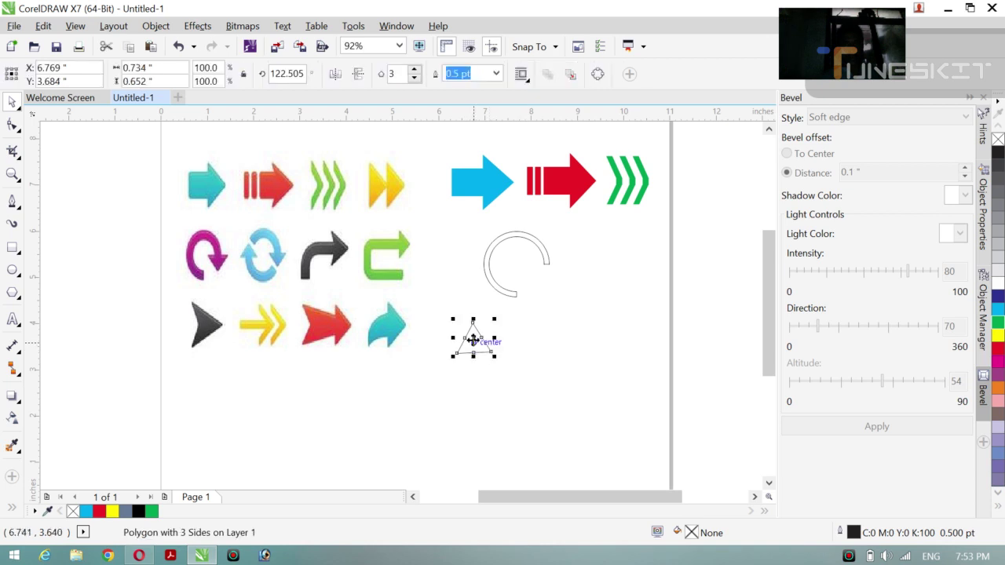
{"action": "left_click_drag", "start_coordinate": [491, 359], "coordinate": [506, 326]}
{"action": "left_click", "coordinate": [428, 388]}
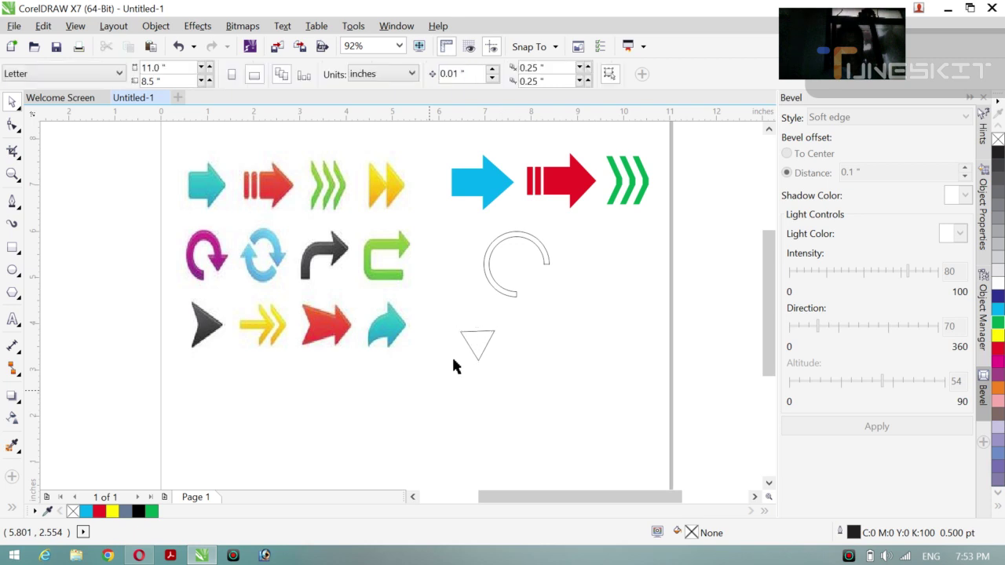
Move the triangle onto the right-hand end of the open ring, with its flat edge against the band.
{"action": "left_click", "coordinate": [478, 363]}
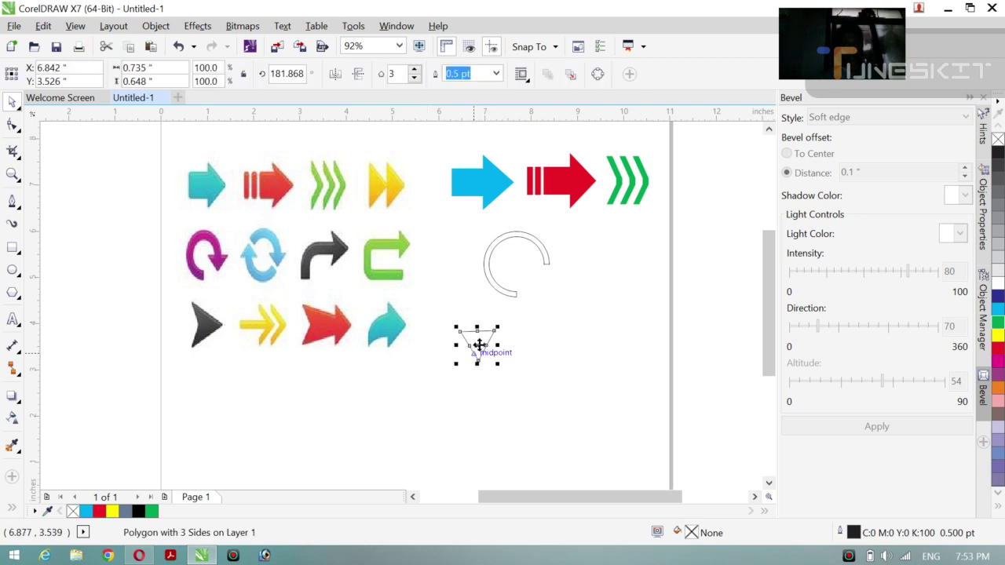
{"action": "left_click_drag", "start_coordinate": [476, 336], "coordinate": [547, 274]}
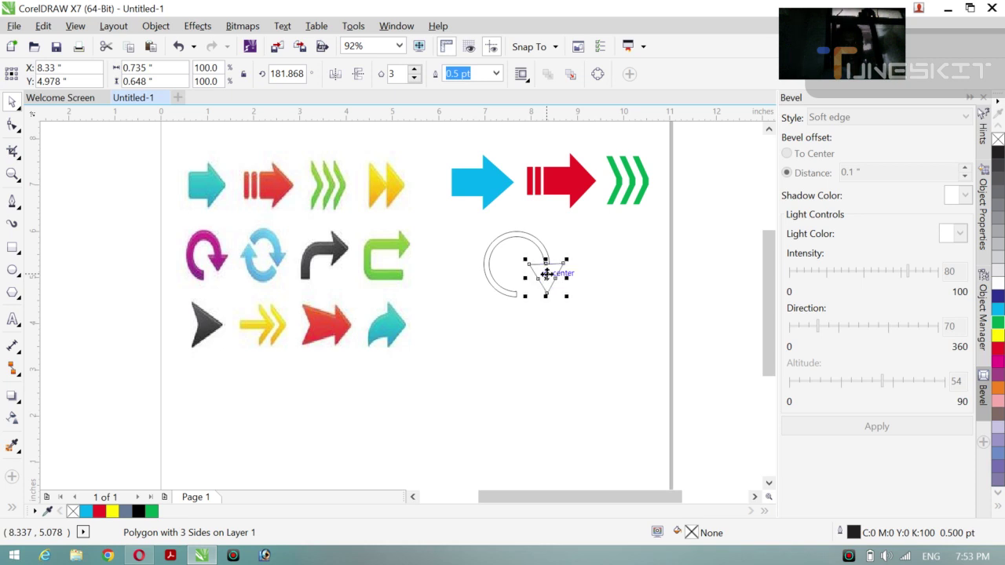
{"action": "left_click", "coordinate": [606, 318]}
Scale the triangle down to about 0.49 by 0.43 inches and shift it slightly right to centre it on the band's end.
{"action": "left_click", "coordinate": [546, 281]}
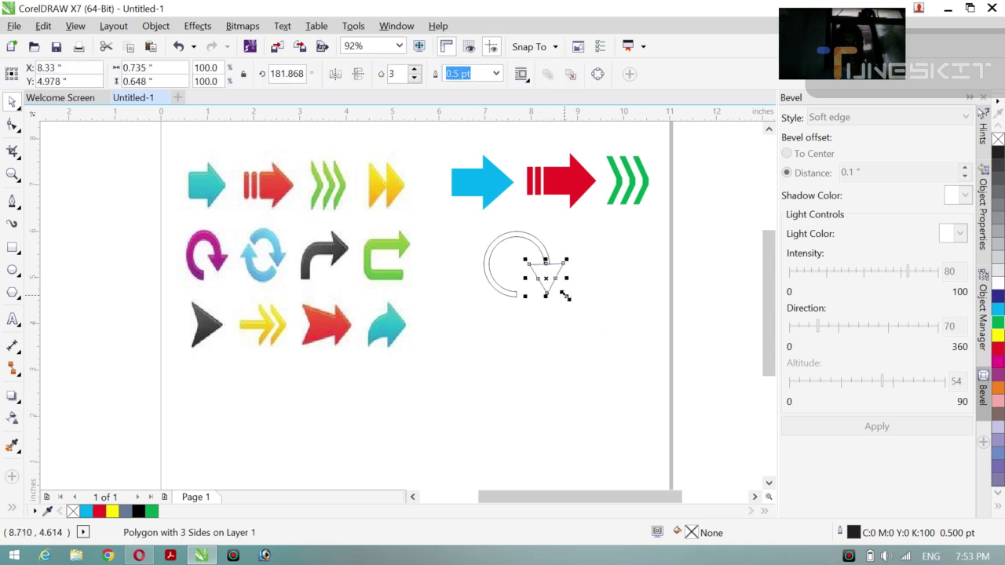
{"action": "left_click_drag", "start_coordinate": [565, 295], "coordinate": [545, 265]}
{"action": "left_click", "coordinate": [611, 267]}
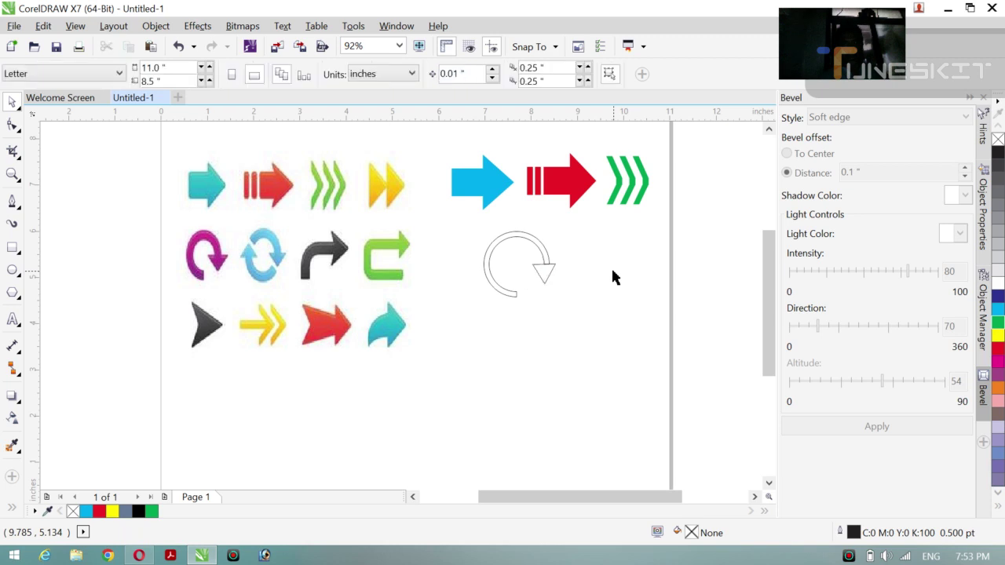
{"action": "left_click", "coordinate": [544, 268]}
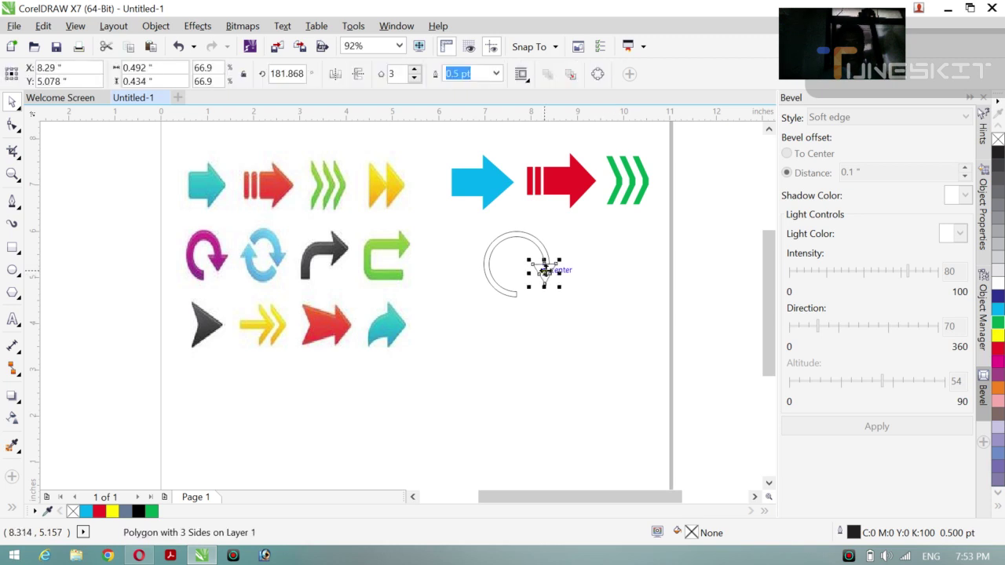
{"action": "left_click_drag", "start_coordinate": [545, 269], "coordinate": [549, 269]}
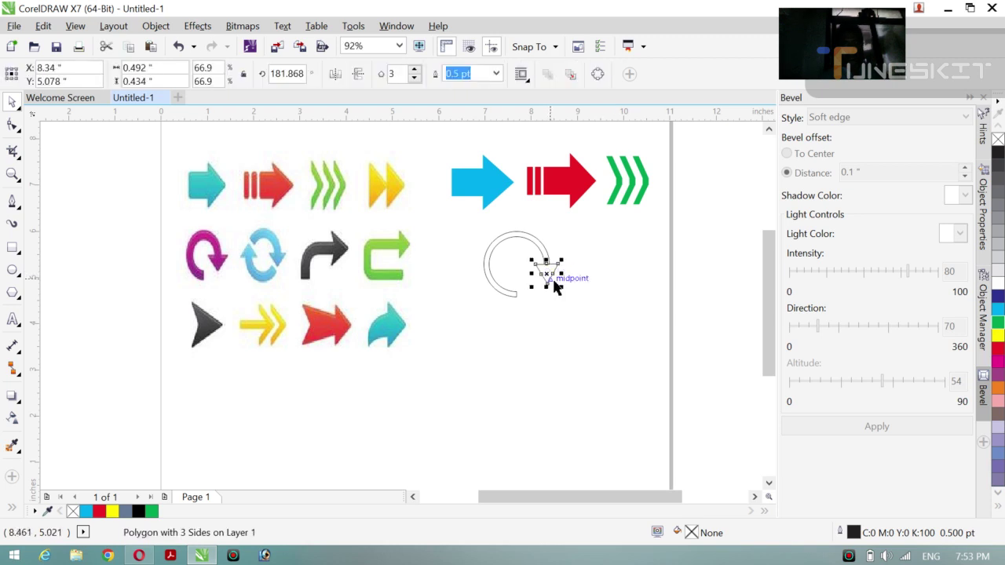
{"action": "left_click", "coordinate": [611, 319]}
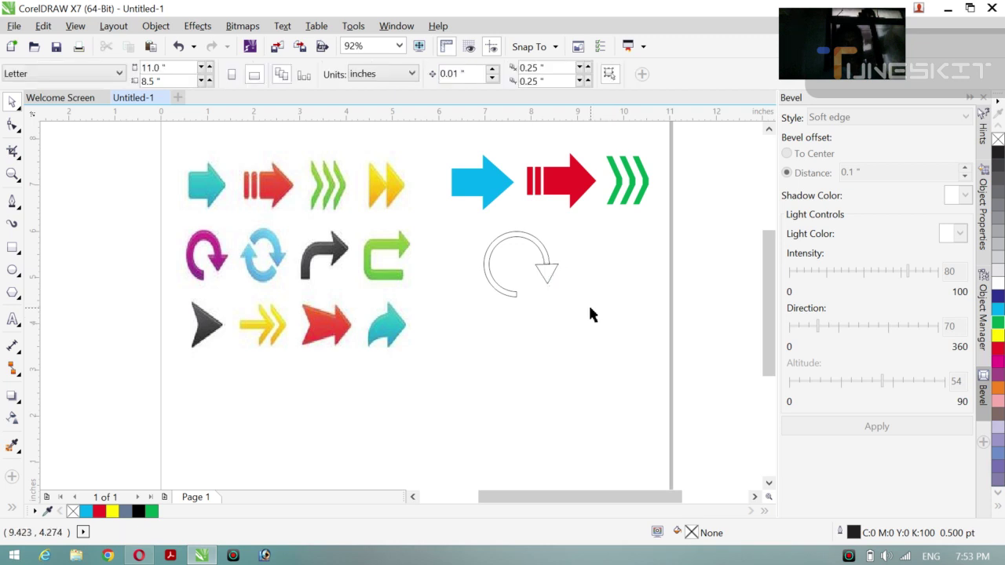
Stretch the triangular arrowhead to about 0.60 by 0.60 inches and nudge it slightly upwards against the band's end.
{"action": "left_click", "coordinate": [548, 278]}
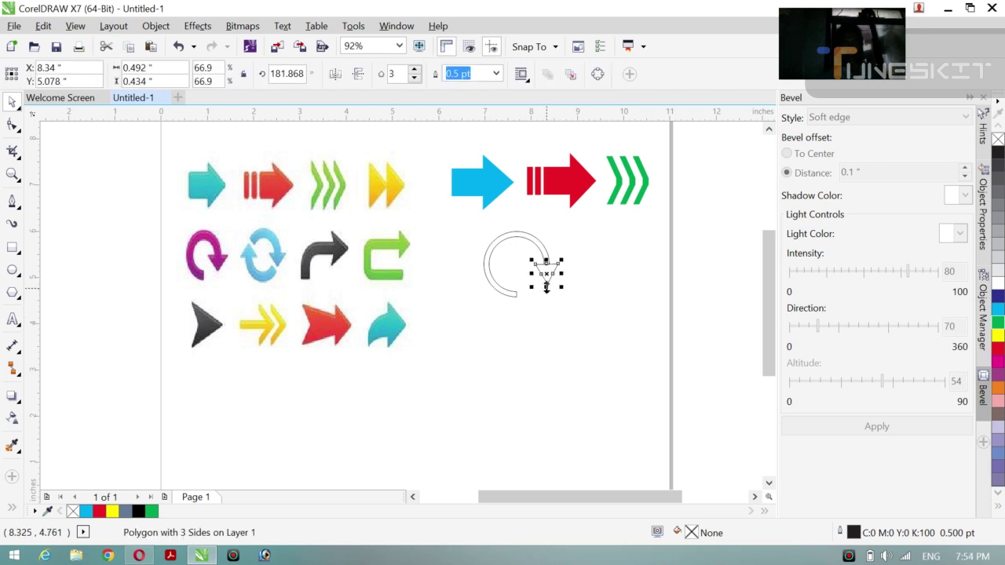
{"action": "left_click_drag", "start_coordinate": [546, 290], "coordinate": [546, 292]}
{"action": "left_click", "coordinate": [603, 296]}
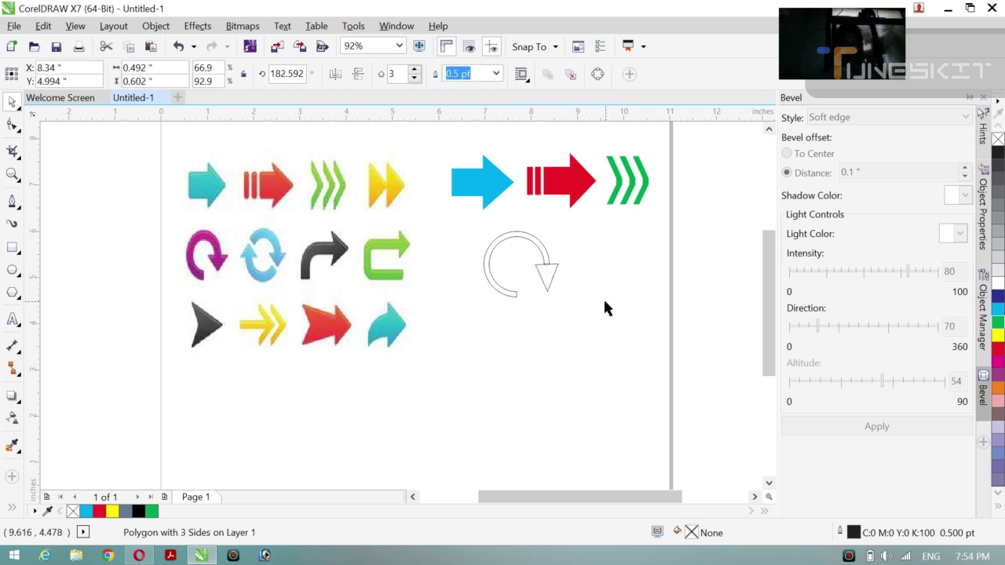
{"action": "left_click", "coordinate": [542, 281]}
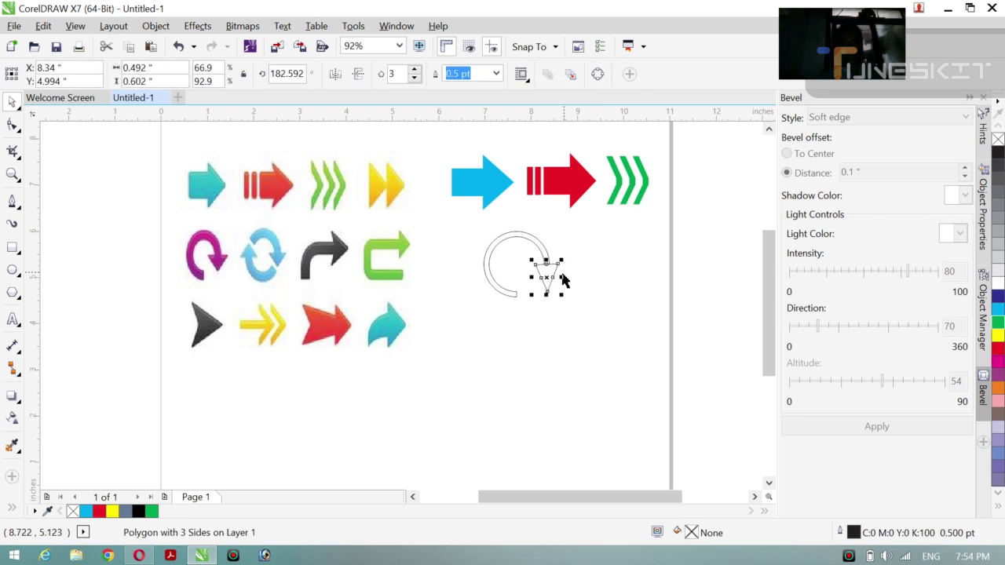
{"action": "left_click_drag", "start_coordinate": [562, 275], "coordinate": [567, 277]}
{"action": "left_click", "coordinate": [578, 297]}
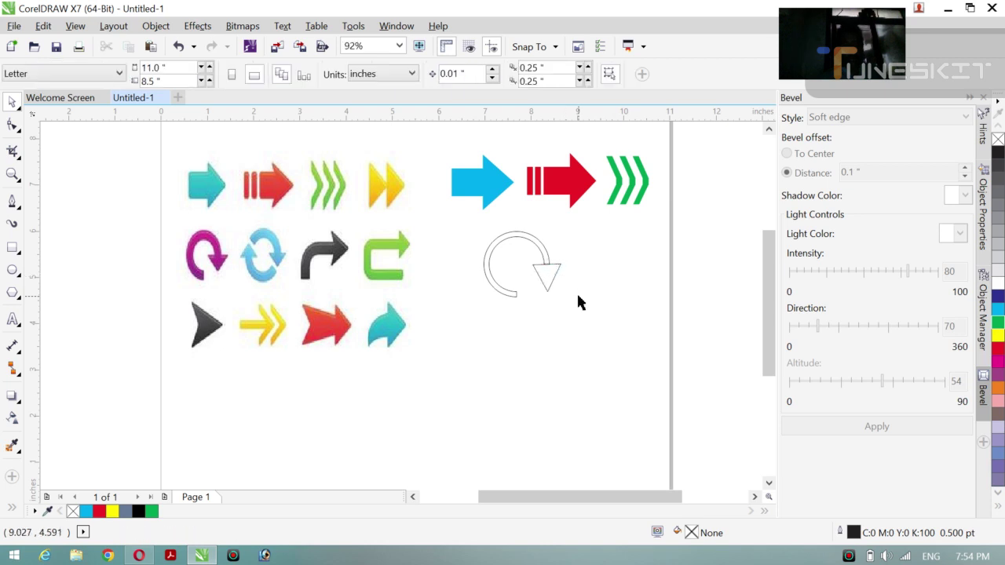
{"action": "left_click", "coordinate": [547, 276]}
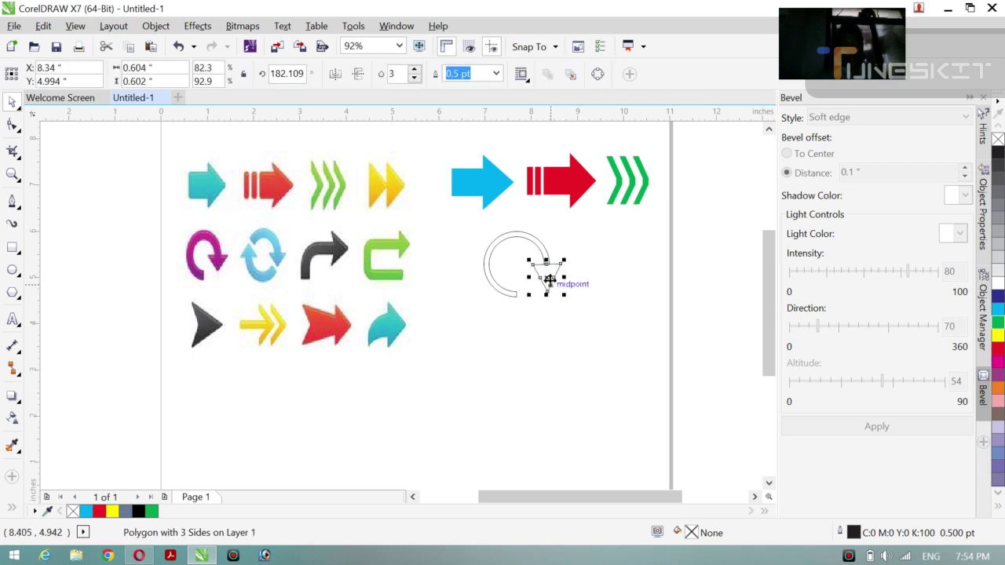
{"action": "left_click_drag", "start_coordinate": [550, 280], "coordinate": [550, 279]}
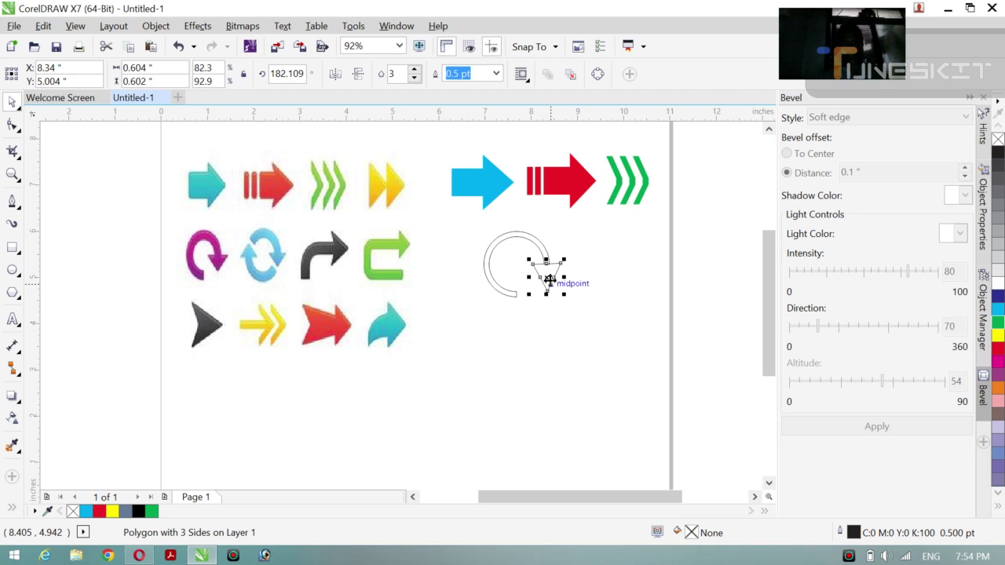
Weld the triangular arrowhead to the ring's outer arc.
{"action": "left_click", "coordinate": [515, 234], "text": "shift"}
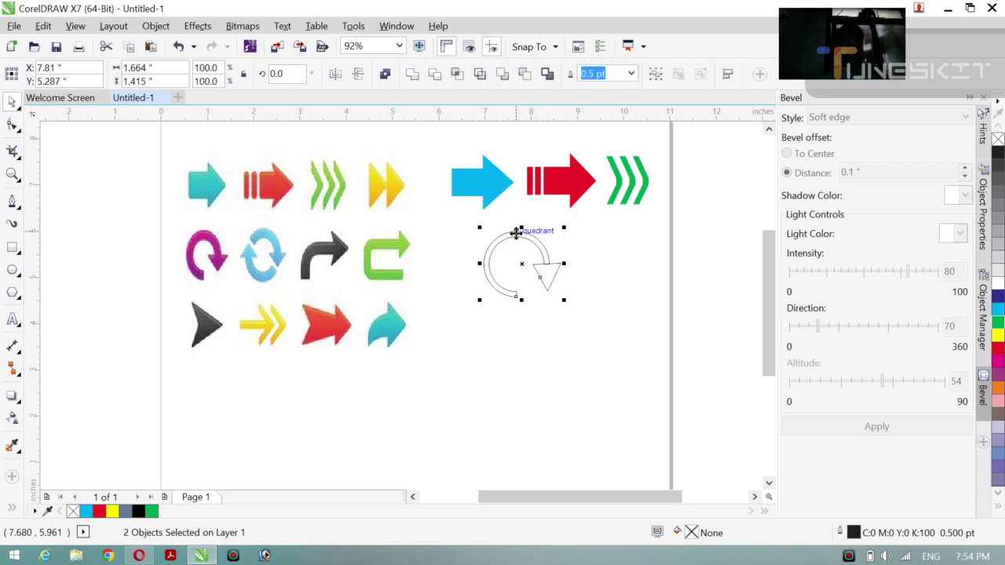
{"action": "left_click", "coordinate": [412, 76]}
{"action": "left_click", "coordinate": [637, 275]}
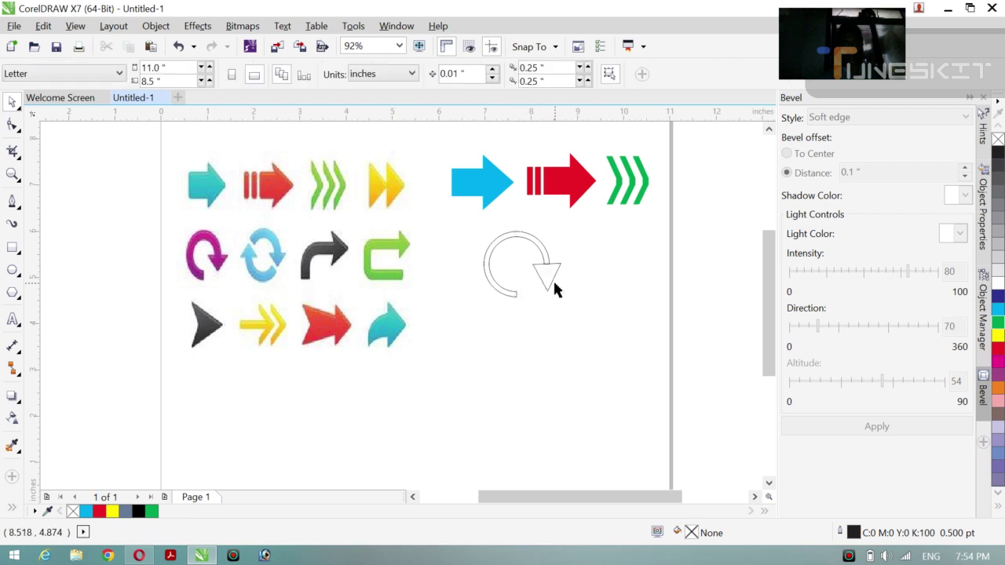
Shift the welded arc and arrowhead downwards away from the inner arc, and undo the move.
{"action": "left_click", "coordinate": [548, 284]}
{"action": "left_click_drag", "start_coordinate": [547, 275], "coordinate": [549, 303]}
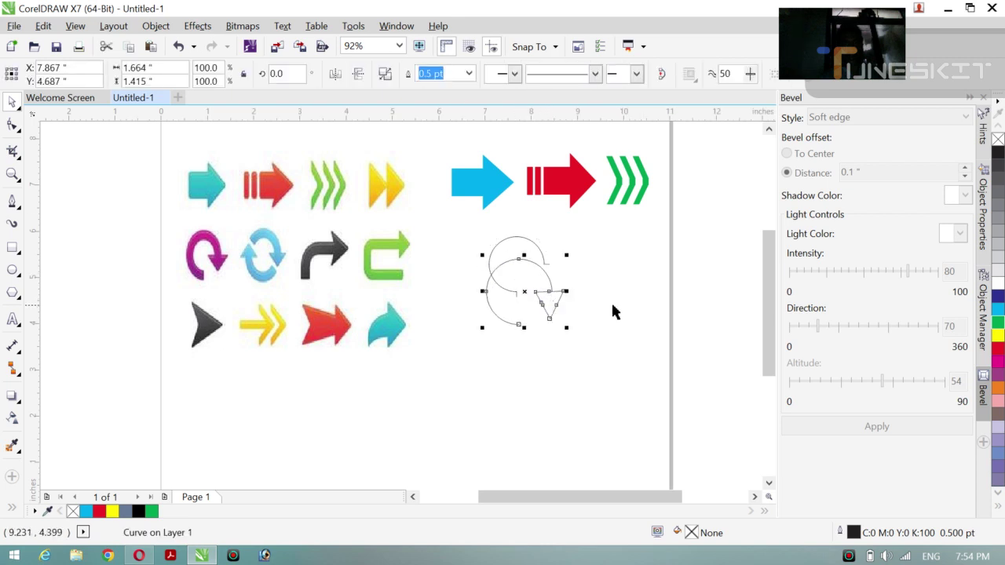
{"action": "key", "text": "ctrl+z"}
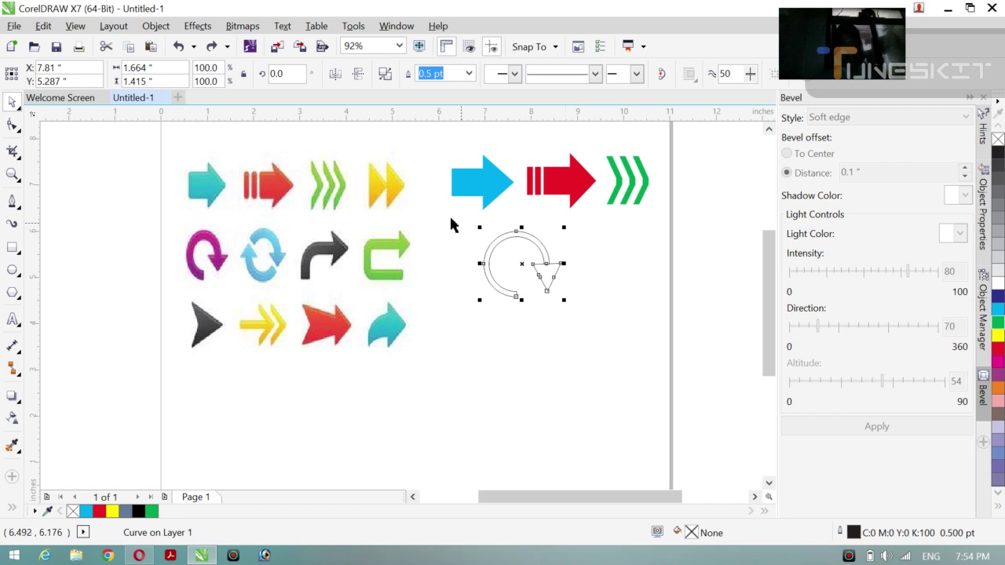
Weld all four pieces of the circular arrow's outline together.
{"action": "left_click_drag", "start_coordinate": [447, 223], "coordinate": [592, 321]}
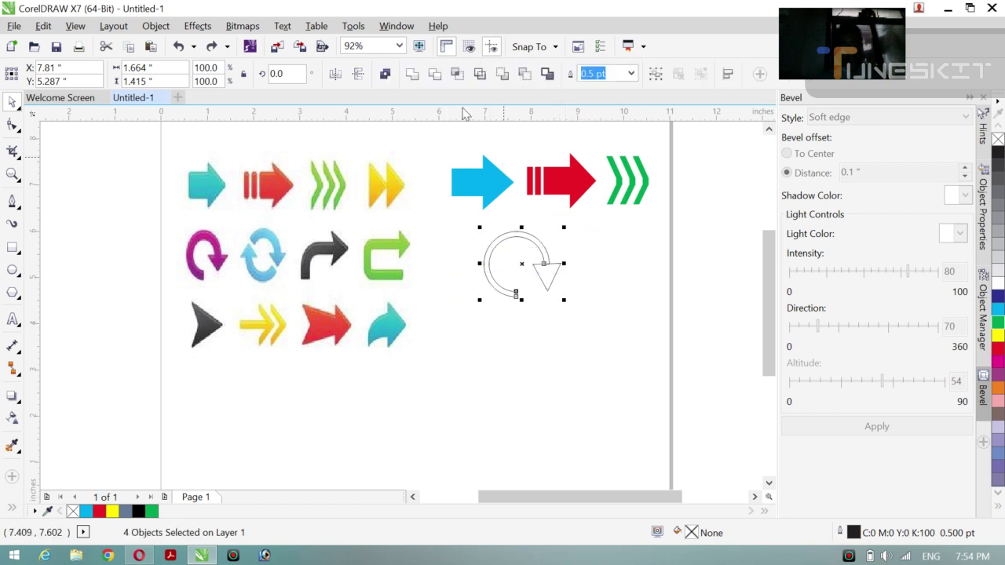
{"action": "left_click", "coordinate": [414, 75]}
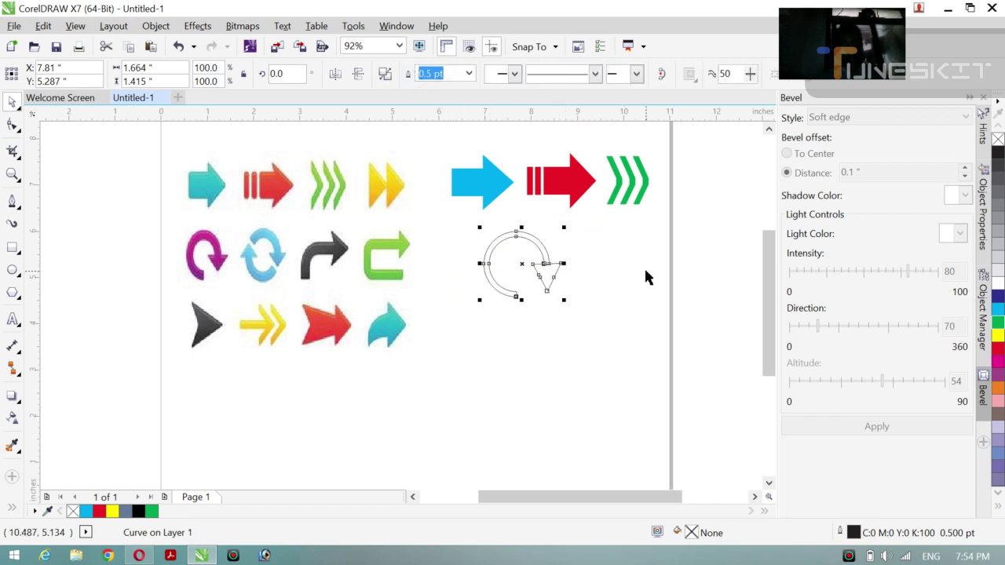
{"action": "left_click", "coordinate": [513, 280]}
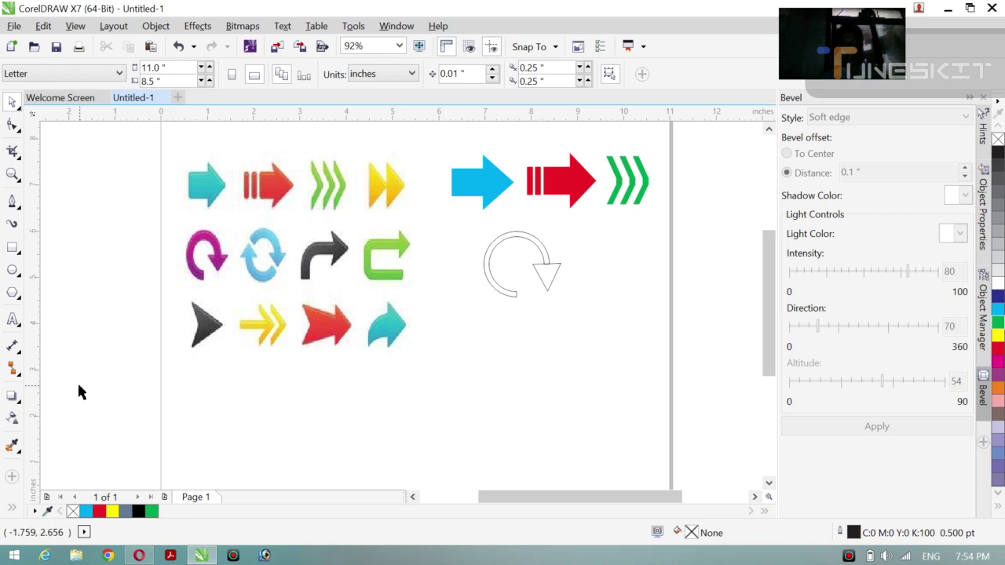
Create filled shapes without an outline inside the arrowhead and the curved band with the Smart Fill tool.
{"action": "left_click", "coordinate": [13, 509]}
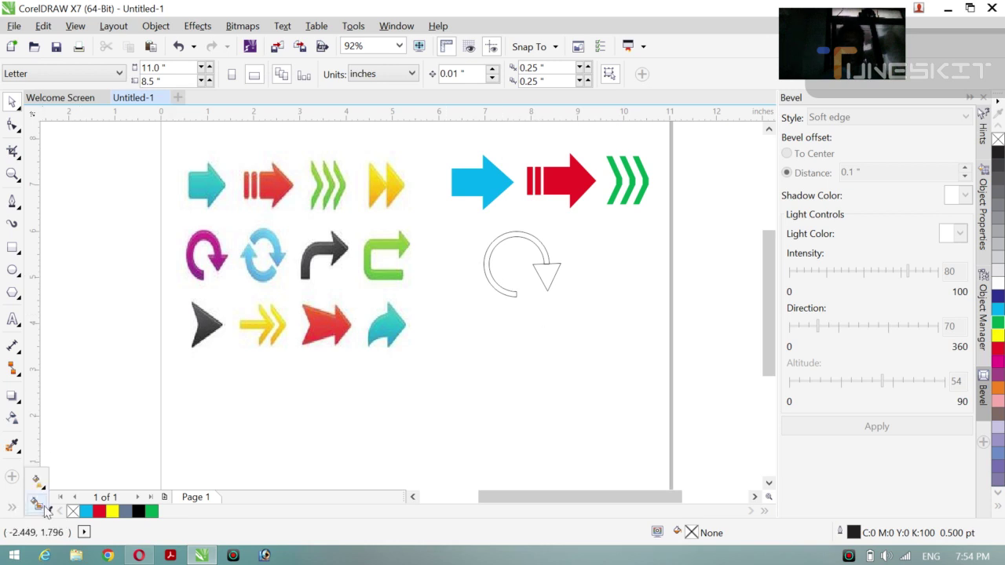
{"action": "left_click", "coordinate": [45, 507]}
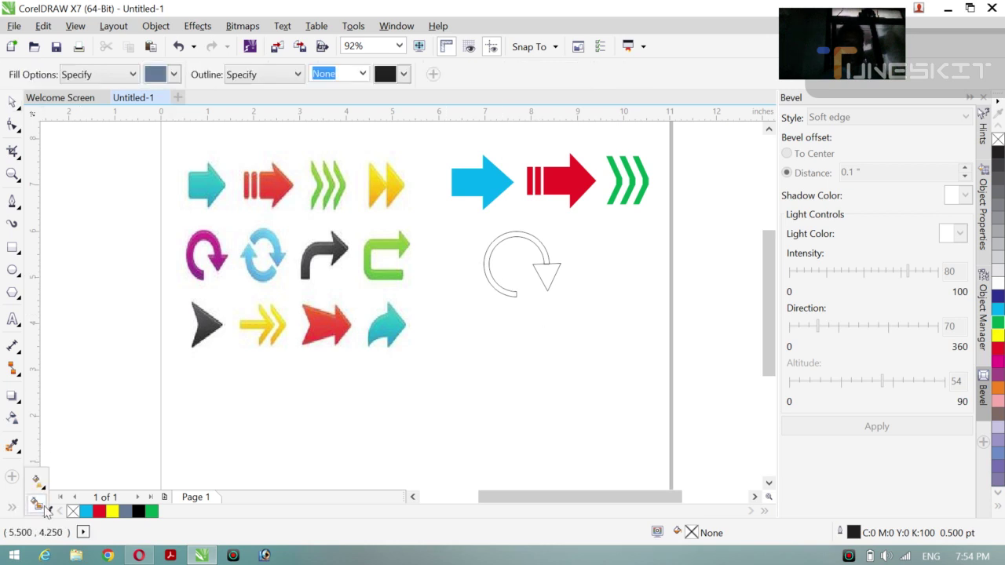
{"action": "left_click", "coordinate": [545, 274]}
{"action": "left_click", "coordinate": [540, 246]}
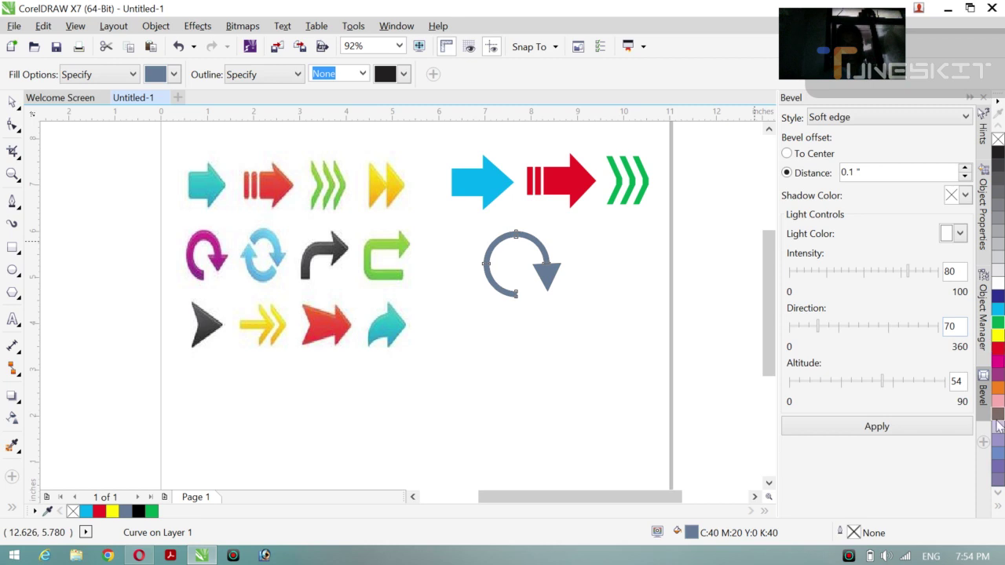
Recolour the curved band and the arrowhead purple (C:20 M:80 Y:0 K:20).
{"action": "left_click", "coordinate": [998, 379]}
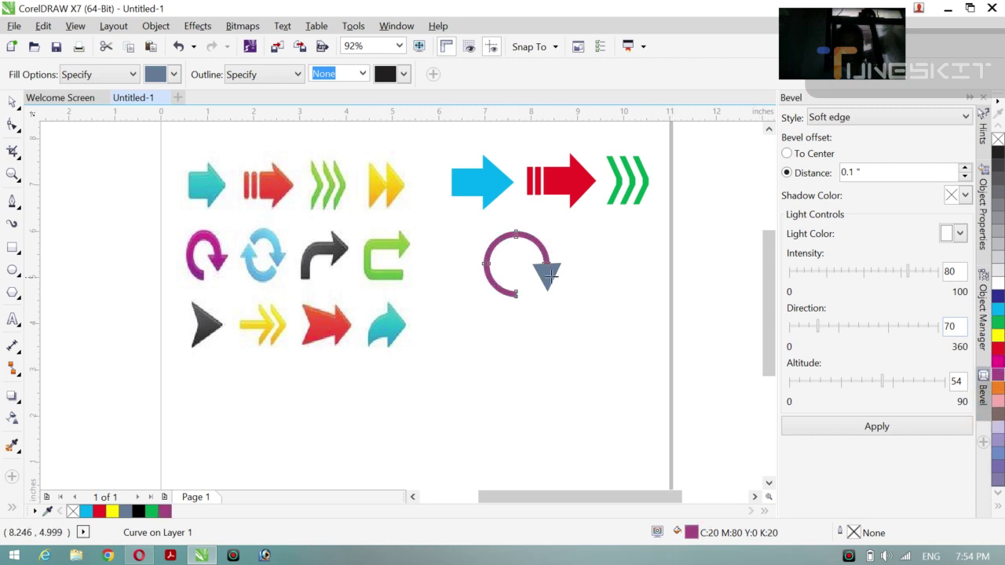
{"action": "left_click", "coordinate": [550, 274]}
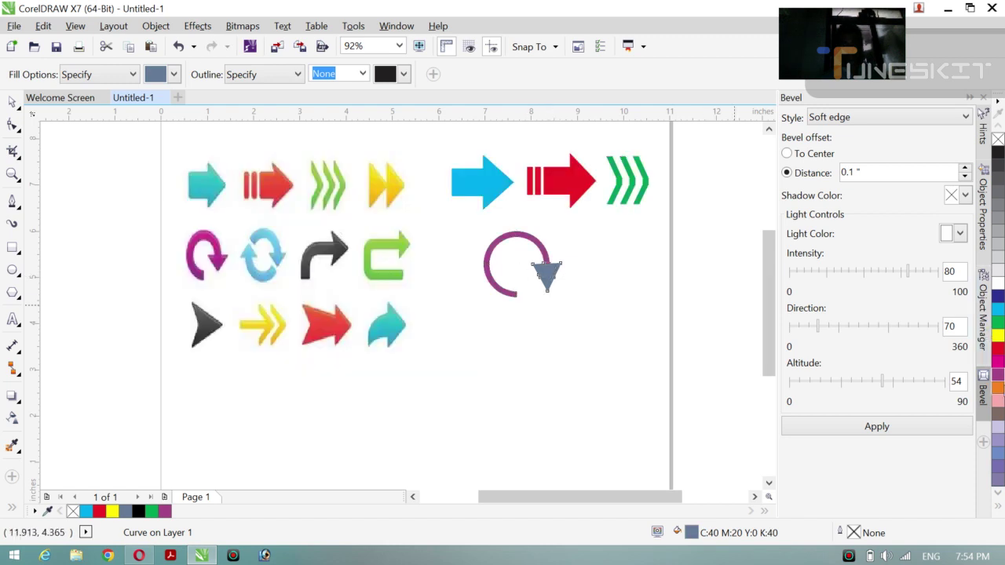
{"action": "left_click", "coordinate": [999, 376]}
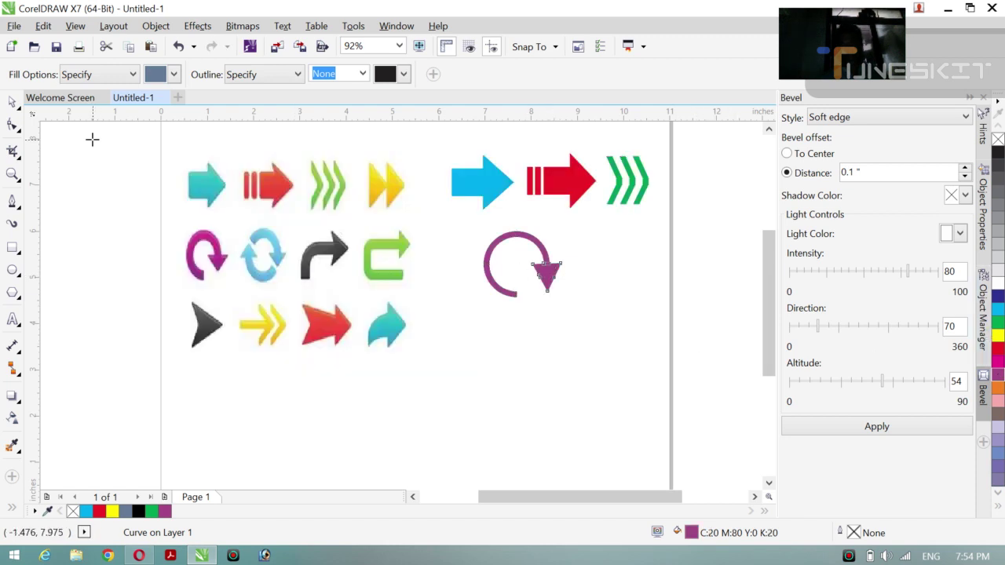
Enlarge the purple circular arrow to about 2.14 × 1.82 inches and move it beneath the red arrow and green chevrons.
{"action": "left_click", "coordinate": [12, 102]}
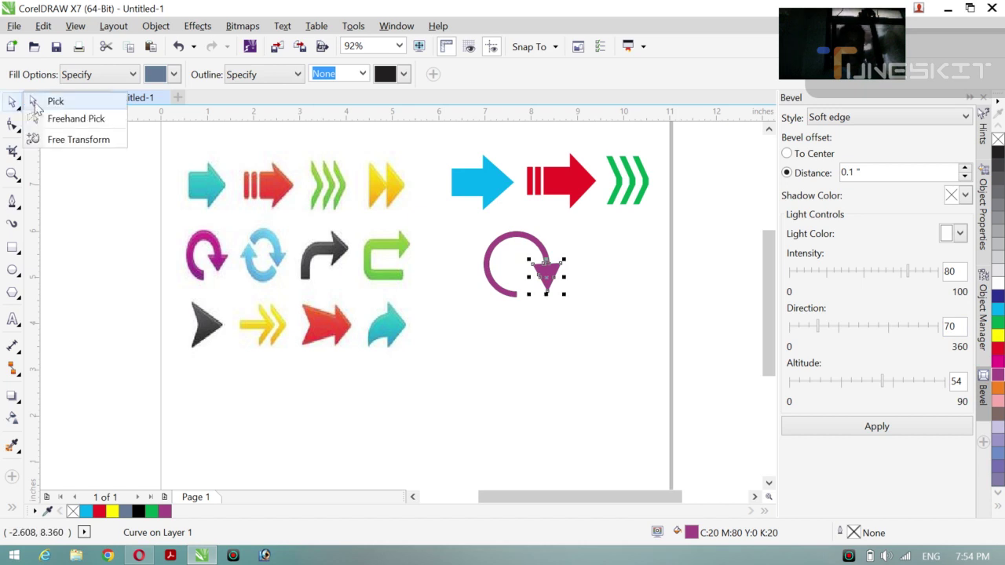
{"action": "left_click", "coordinate": [48, 99]}
{"action": "left_click_drag", "start_coordinate": [454, 227], "coordinate": [576, 309]}
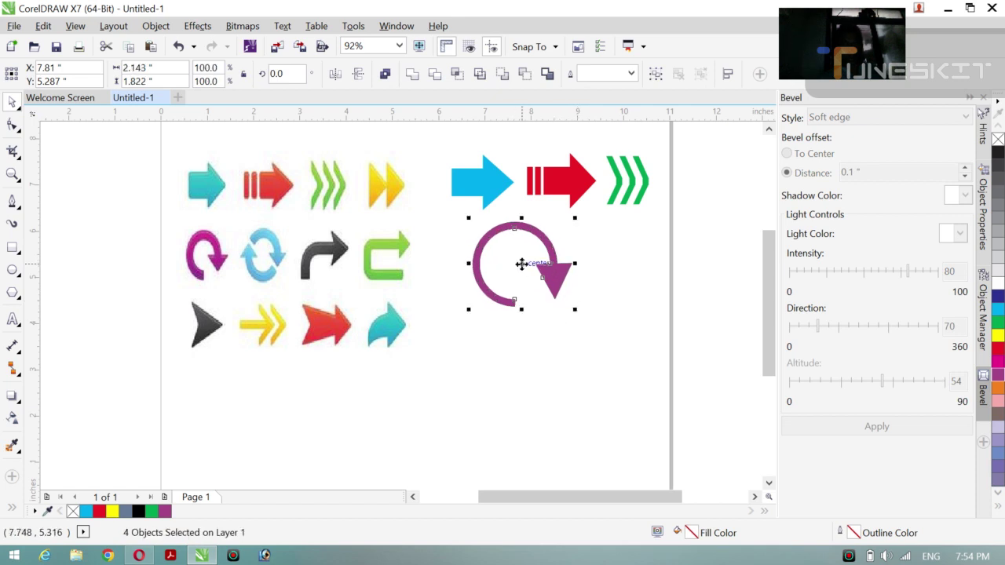
{"action": "left_click_drag", "start_coordinate": [522, 263], "coordinate": [580, 263]}
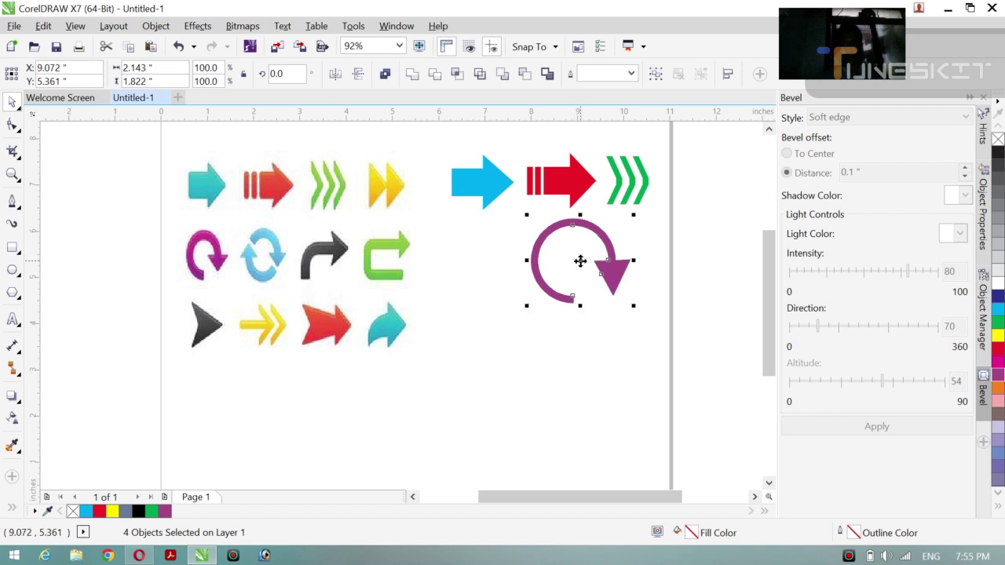
{"action": "left_click", "coordinate": [497, 324]}
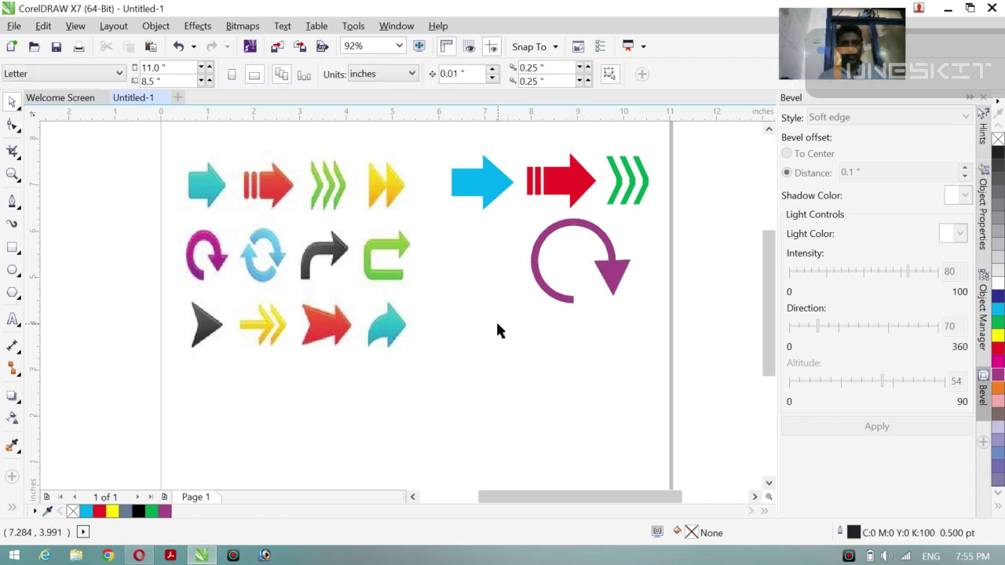
Place a separate curved band below the circular arrow, try to move its lower end node up along the curve, and undo the reshaping.
{"action": "left_click", "coordinate": [549, 229]}
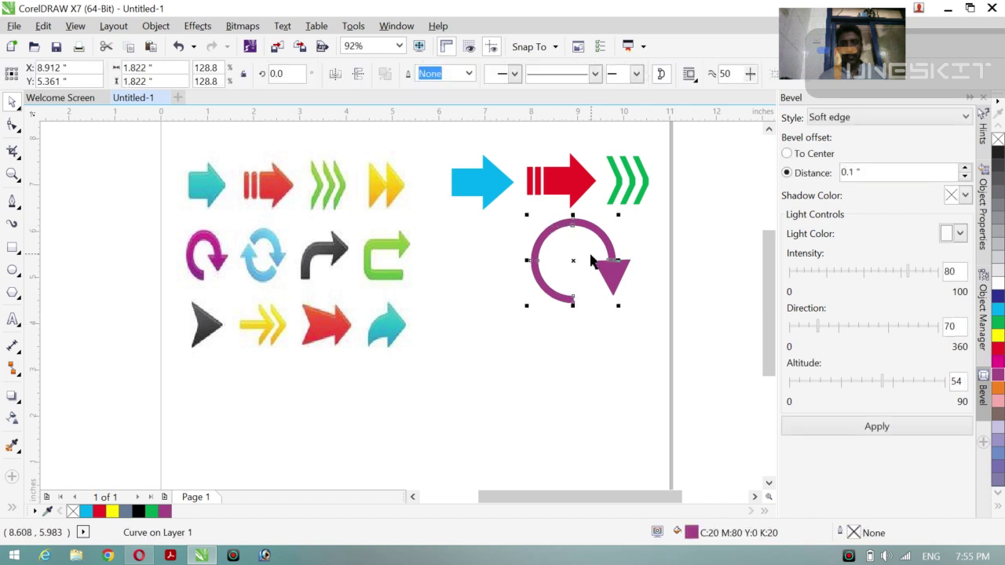
{"action": "left_click_drag", "start_coordinate": [574, 262], "coordinate": [476, 384]}
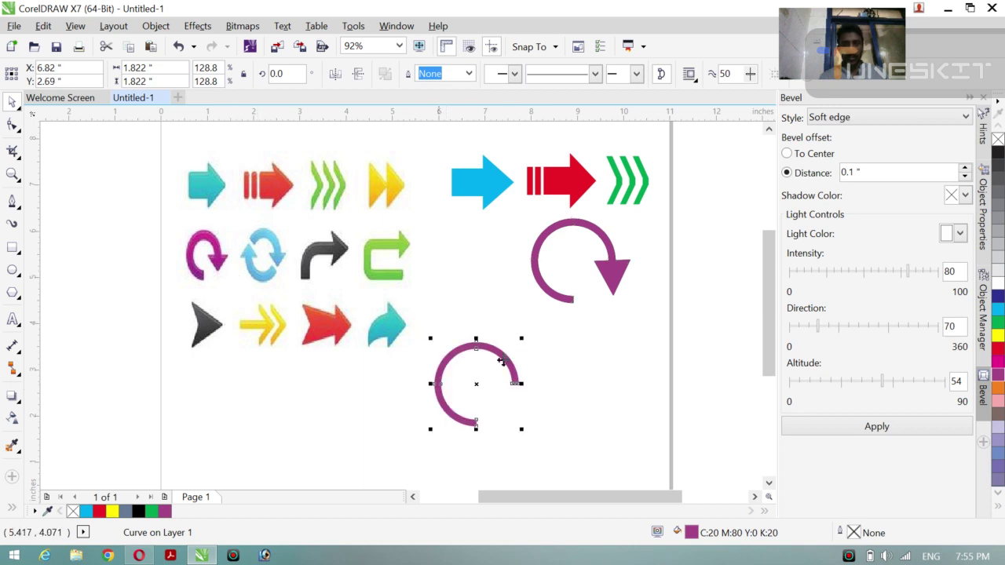
{"action": "left_click", "coordinate": [14, 127]}
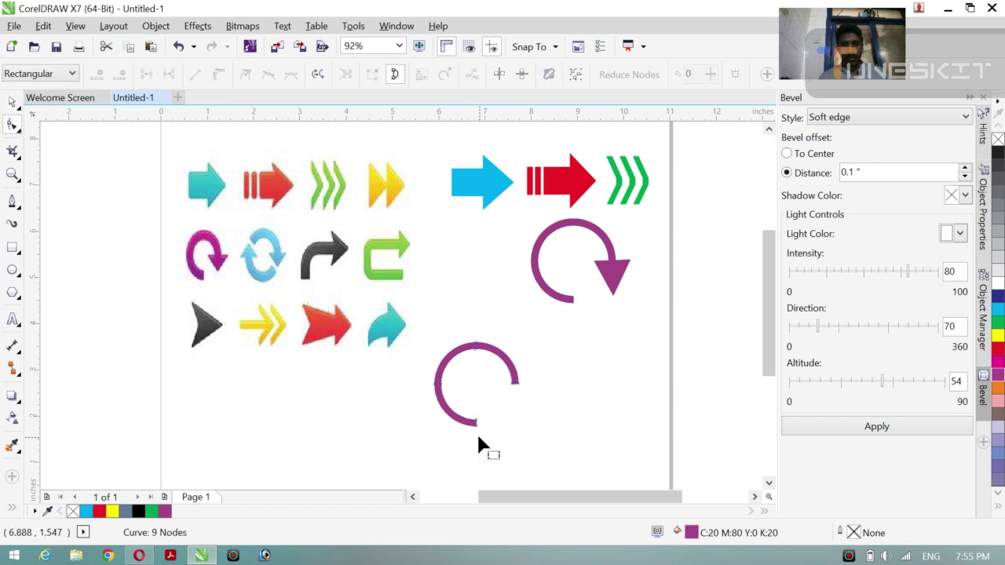
{"action": "left_click_drag", "start_coordinate": [476, 429], "coordinate": [434, 405]}
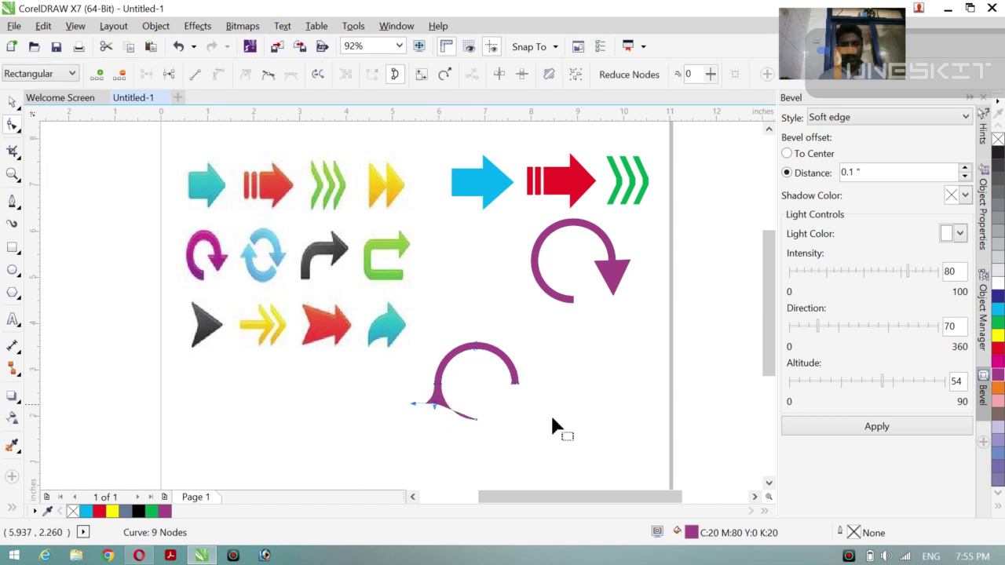
{"action": "key", "text": "ctrl+z"}
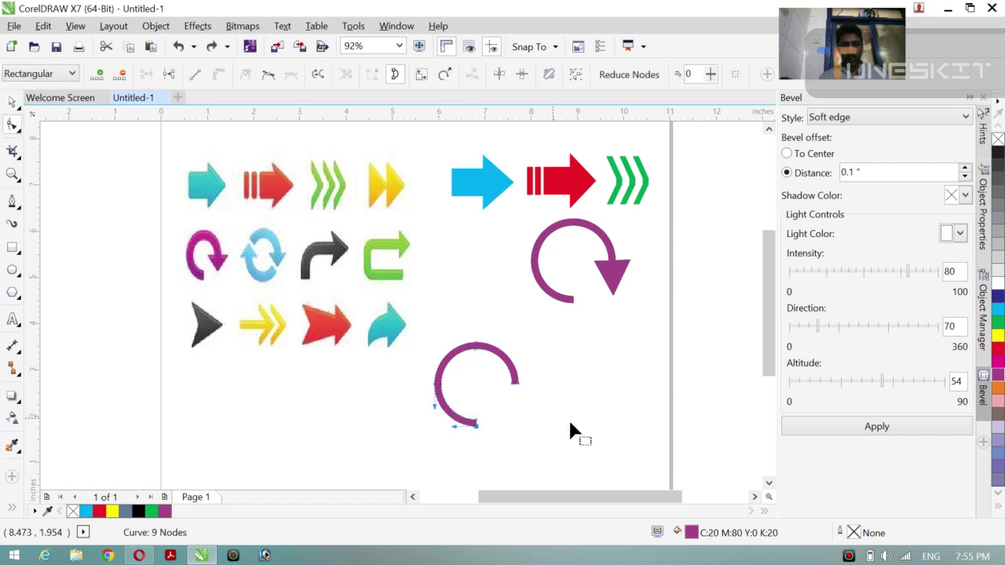
Try to shorten the separate curved band by dragging its lower end nodes up the arc and deleting nodes.
{"action": "left_click", "coordinate": [476, 424]}
{"action": "left_click_drag", "start_coordinate": [477, 424], "coordinate": [437, 402]}
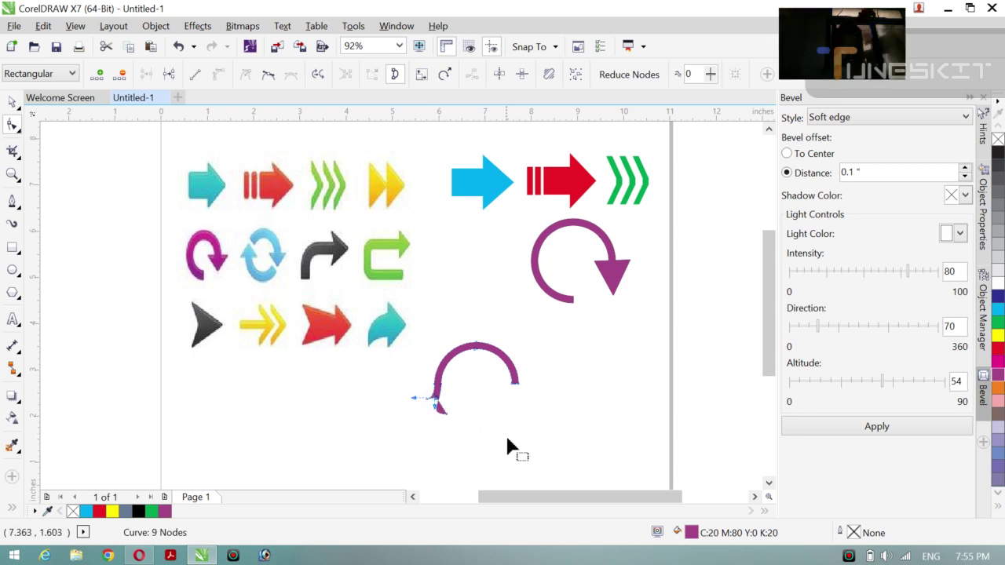
{"action": "double_click", "coordinate": [436, 402]}
{"action": "left_click_drag", "start_coordinate": [416, 359], "coordinate": [443, 417]}
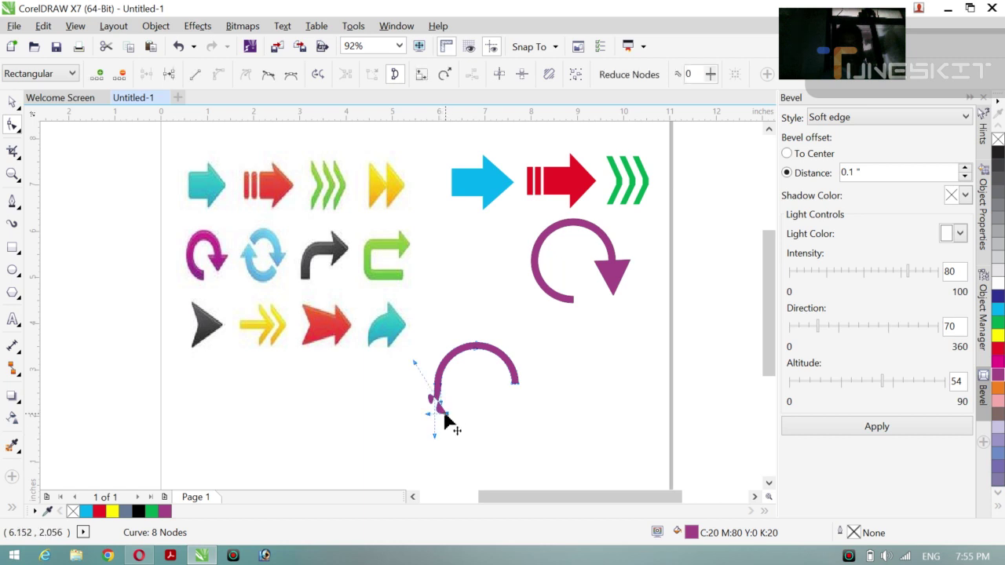
{"action": "key", "text": "Delete"}
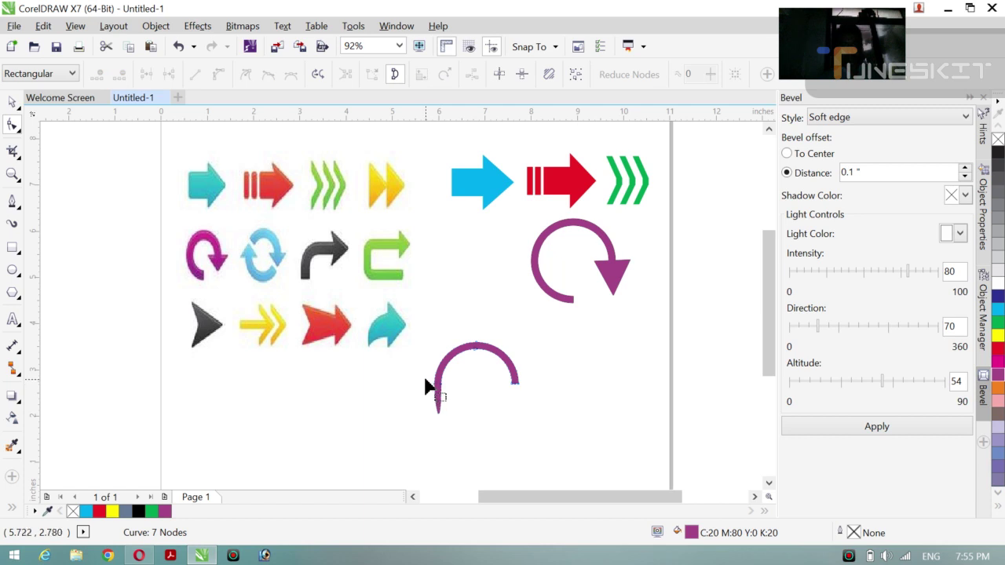
{"action": "left_click", "coordinate": [440, 385]}
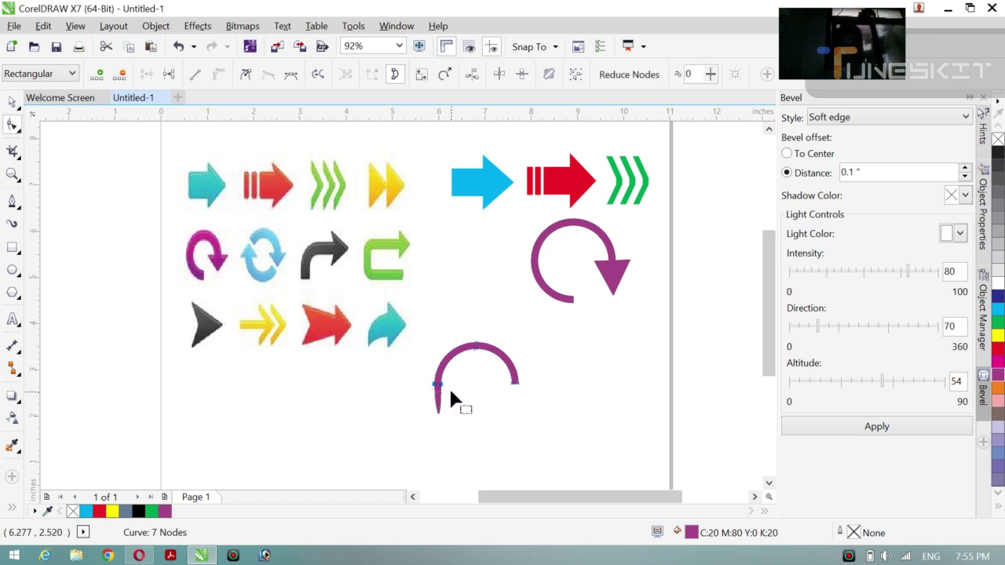
{"action": "left_click", "coordinate": [119, 78]}
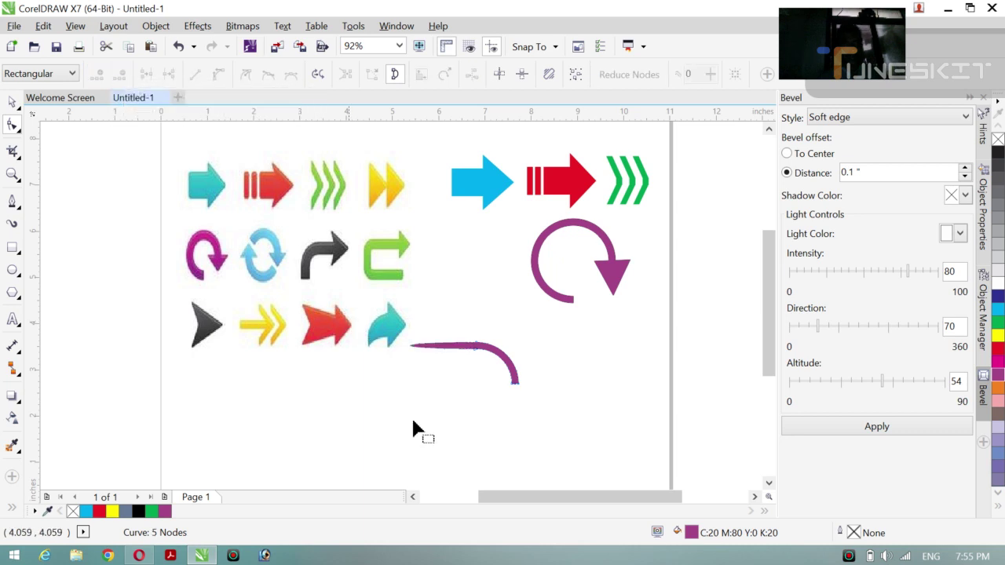
Undo the node edits on the separate curved band and delete the band.
{"action": "key", "text": "ctrl+z"}
{"action": "key", "text": "ctrl+z"}
{"action": "key", "text": "ctrl+z"}
{"action": "key", "text": "ctrl+z"}
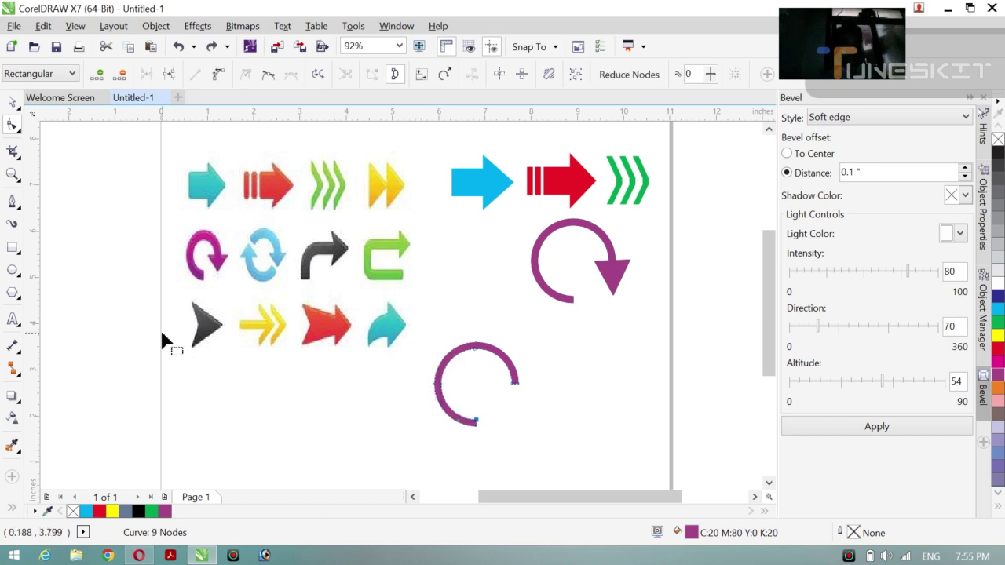
{"action": "left_click", "coordinate": [19, 111]}
{"action": "left_click", "coordinate": [57, 102]}
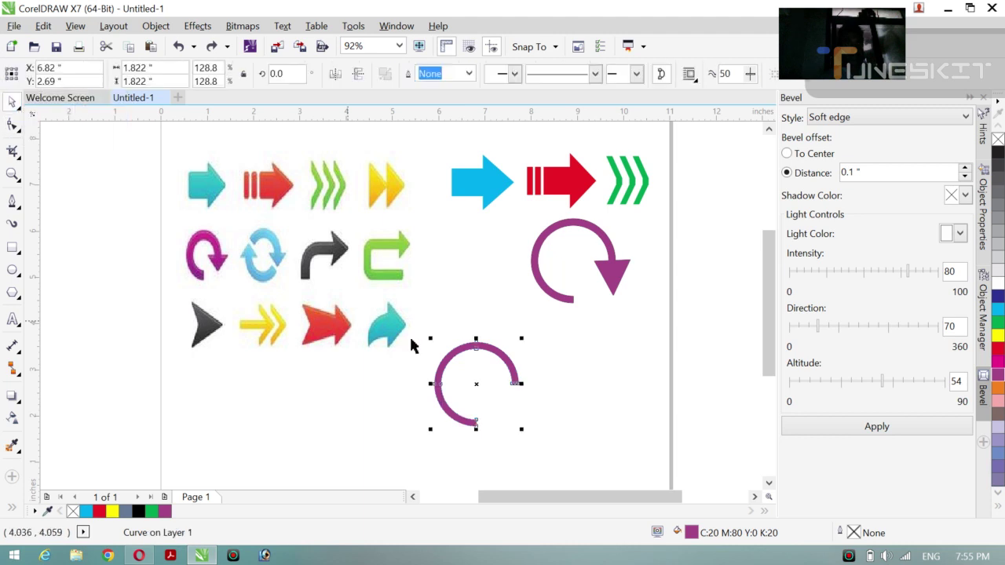
{"action": "key", "text": "Delete"}
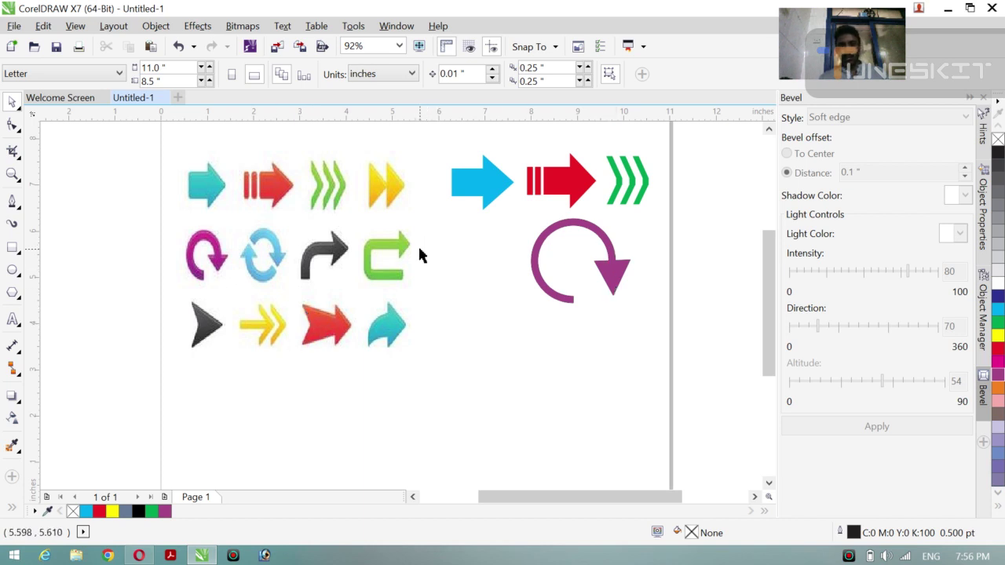
Try to centre all the ungrouped objects on the page, and undo the move.
{"action": "key", "text": "z"}
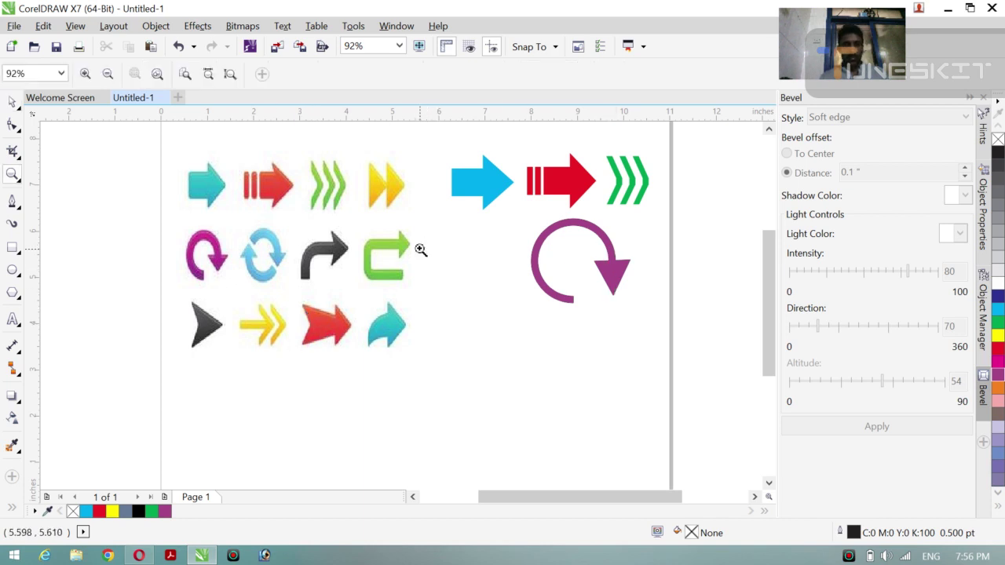
{"action": "left_click", "coordinate": [109, 75]}
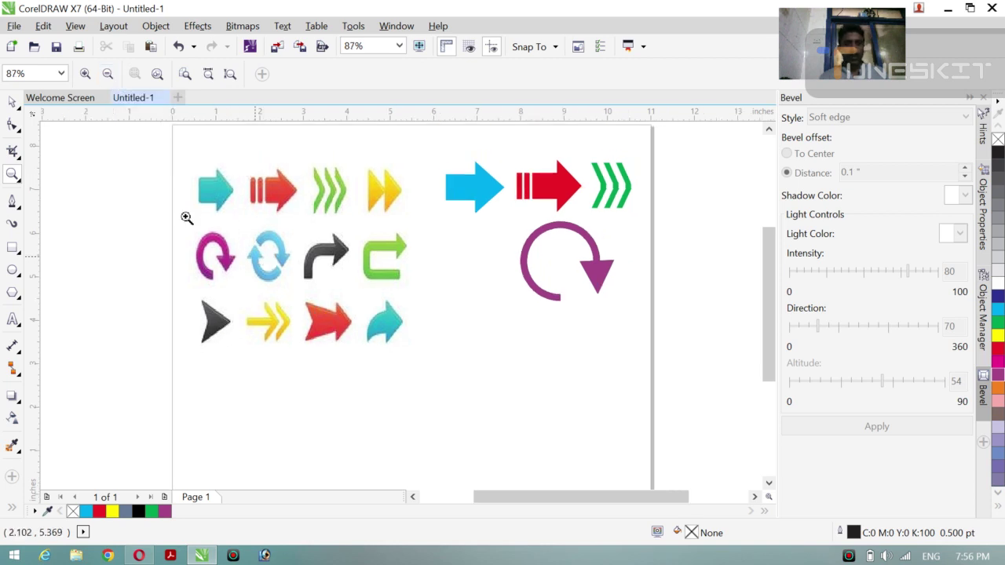
{"action": "left_click", "coordinate": [107, 74]}
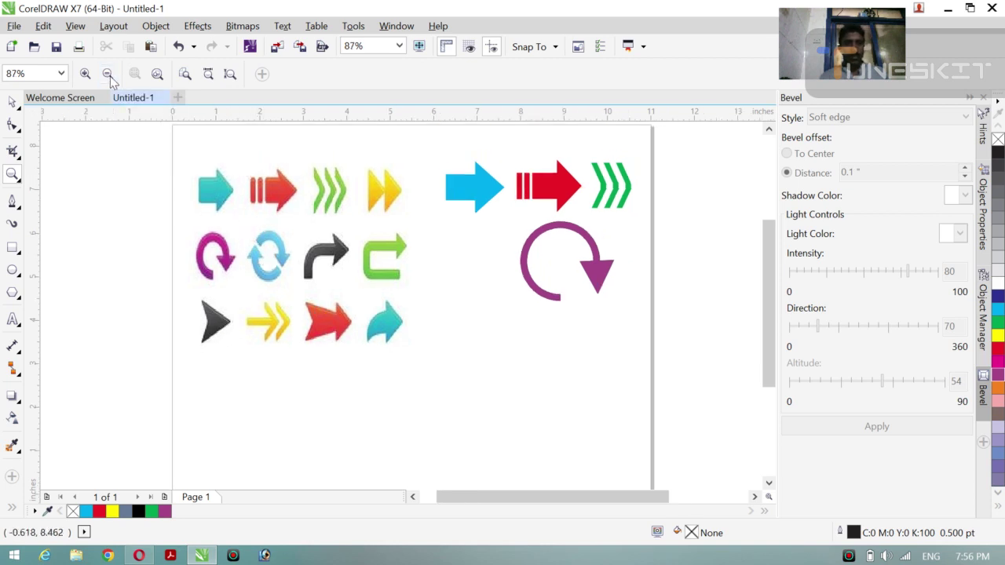
{"action": "left_click", "coordinate": [12, 102]}
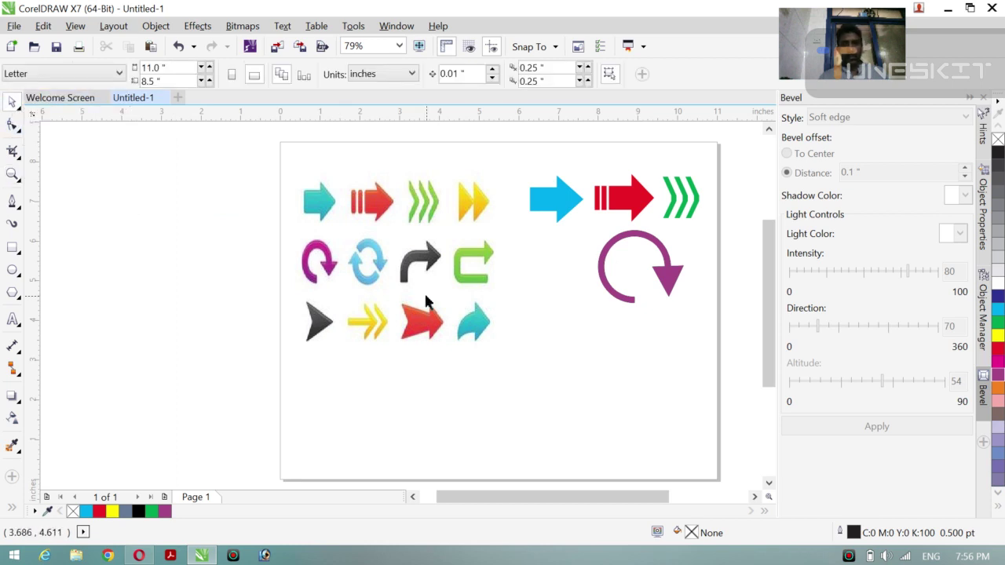
{"action": "key", "text": "ctrl+a"}
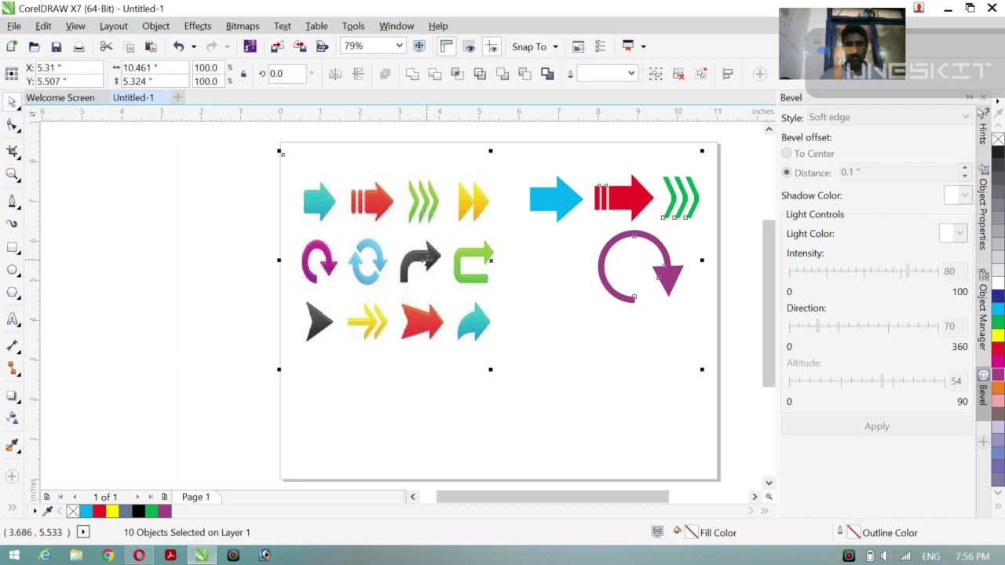
{"action": "key", "text": "g"}
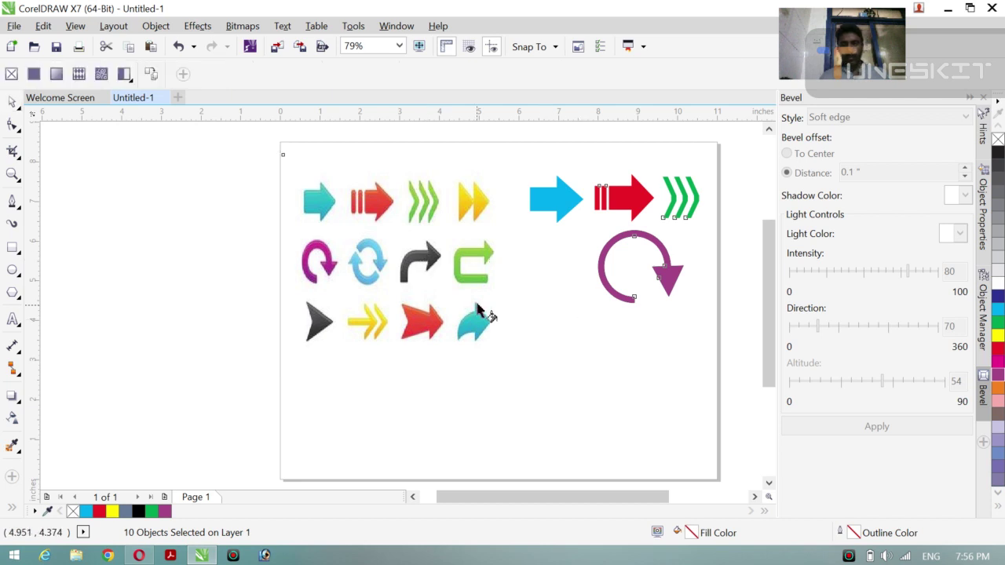
{"action": "left_click", "coordinate": [15, 105]}
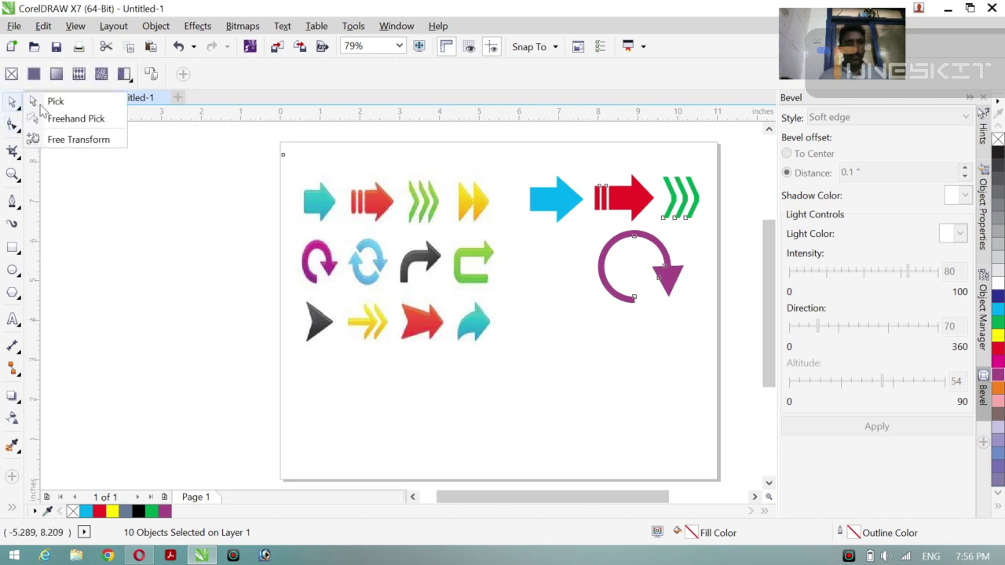
{"action": "left_click", "coordinate": [55, 100]}
{"action": "left_click", "coordinate": [478, 307]}
{"action": "key", "text": "p"}
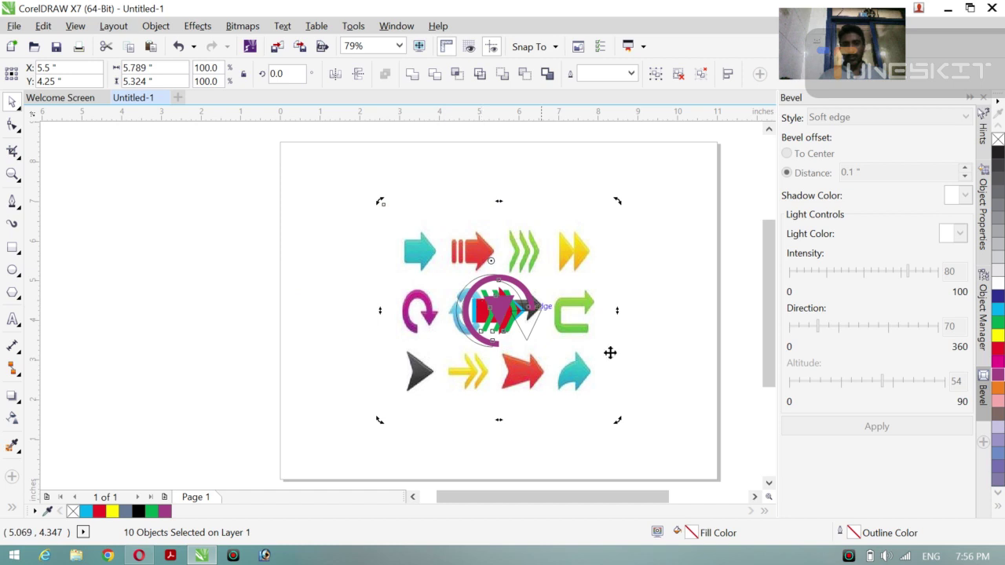
{"action": "key", "text": "ctrl+z"}
Group the reference bitmap and all the drawn arrows together, and centre the group on the page.
{"action": "left_click", "coordinate": [157, 314]}
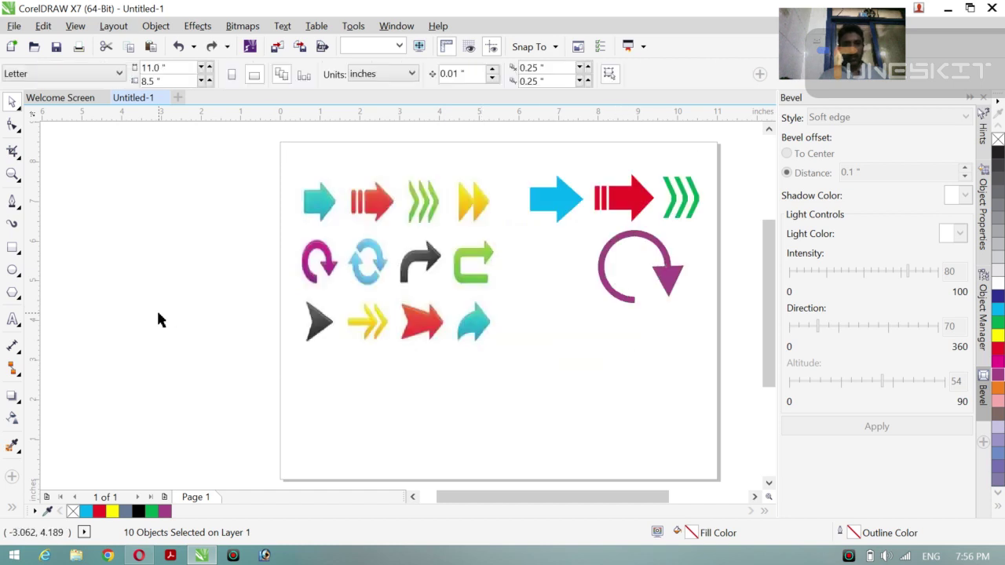
{"action": "key", "text": "ctrl+a"}
{"action": "key", "text": "ctrl+g"}
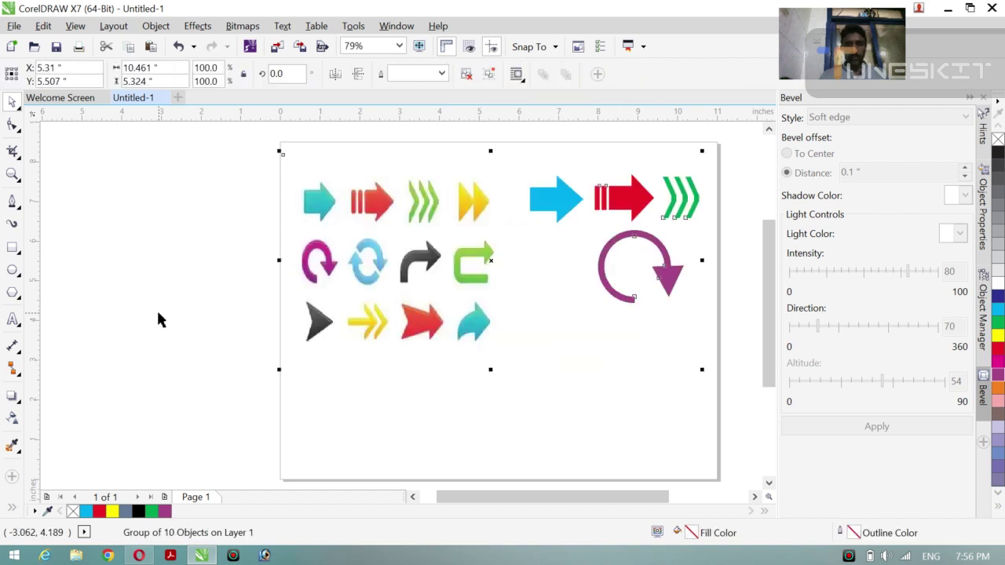
{"action": "key", "text": "p"}
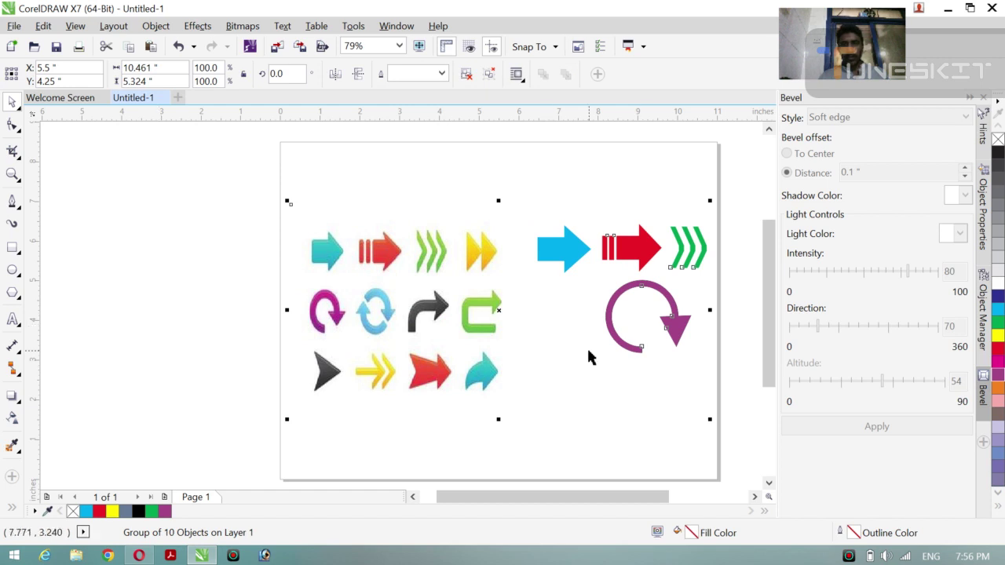
Stretch the group vertically about its centre to a height of about 7.42 inches, keeping its width.
{"action": "scroll", "coordinate": [588, 353], "scroll_direction": "right", "scroll_amount": 3}
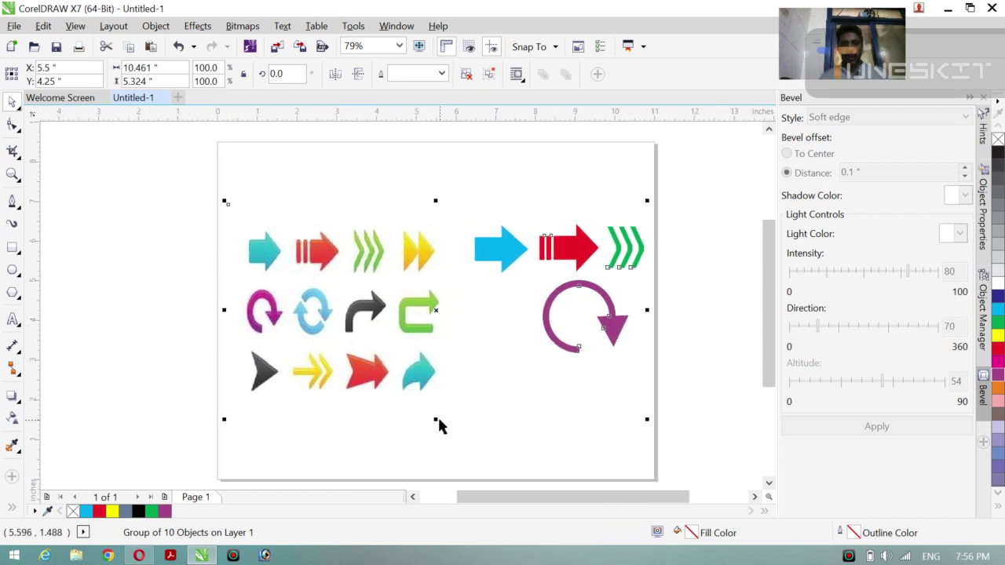
{"action": "left_click_drag", "start_coordinate": [436, 418], "coordinate": [447, 463]}
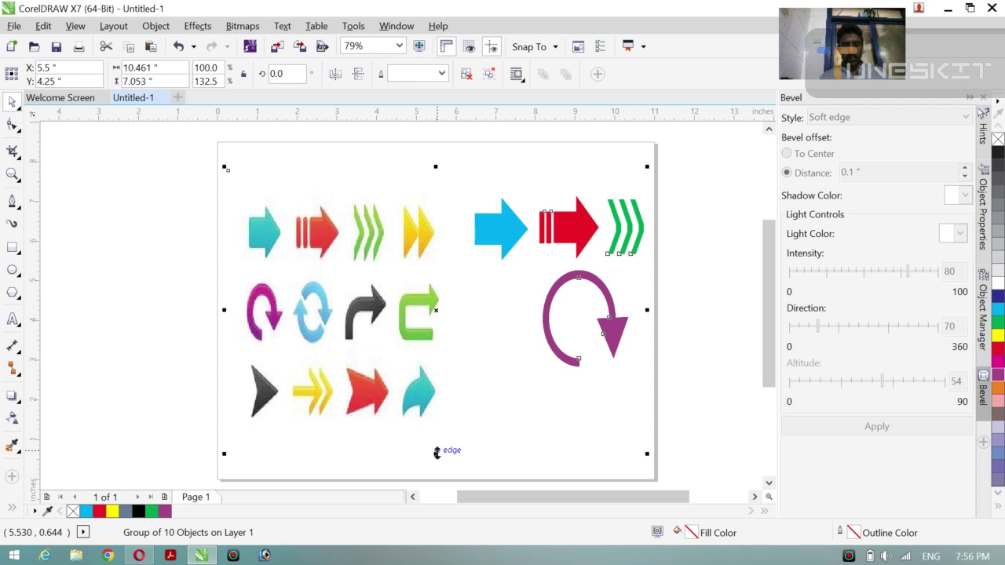
{"action": "left_click_drag", "start_coordinate": [436, 451], "coordinate": [436, 461]}
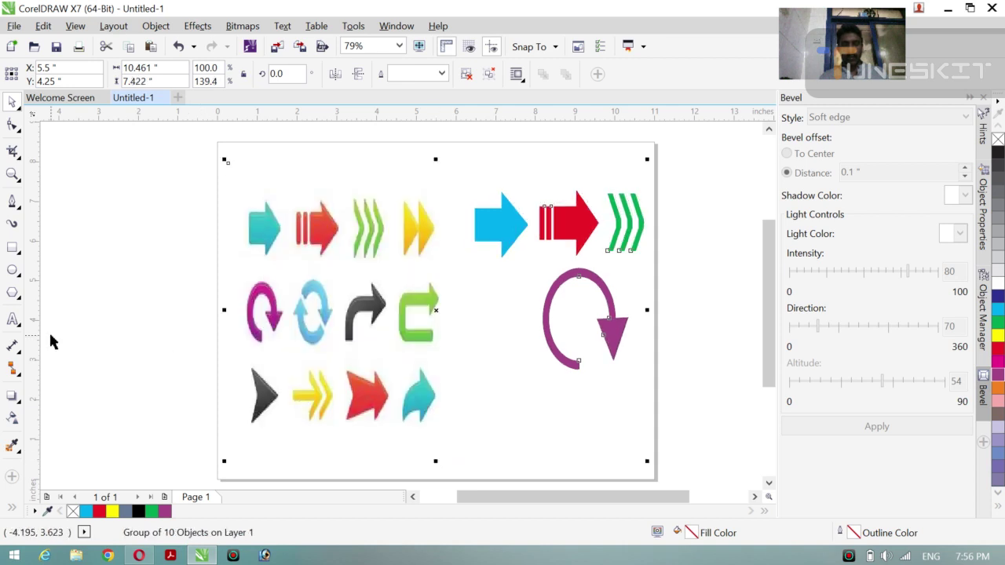
{"action": "left_click", "coordinate": [203, 348]}
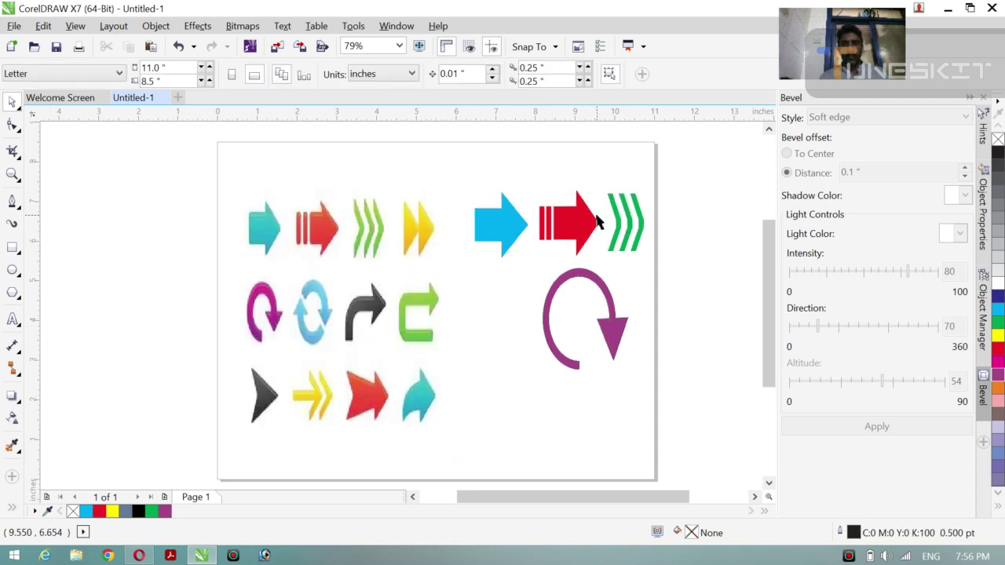
{"action": "key", "text": "z"}
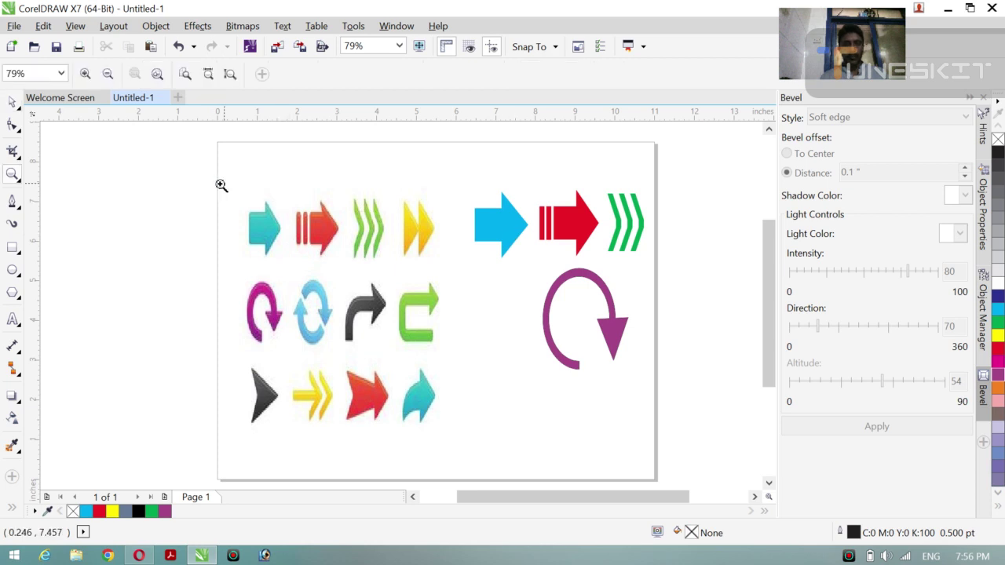
{"action": "left_click_drag", "start_coordinate": [201, 188], "coordinate": [661, 440]}
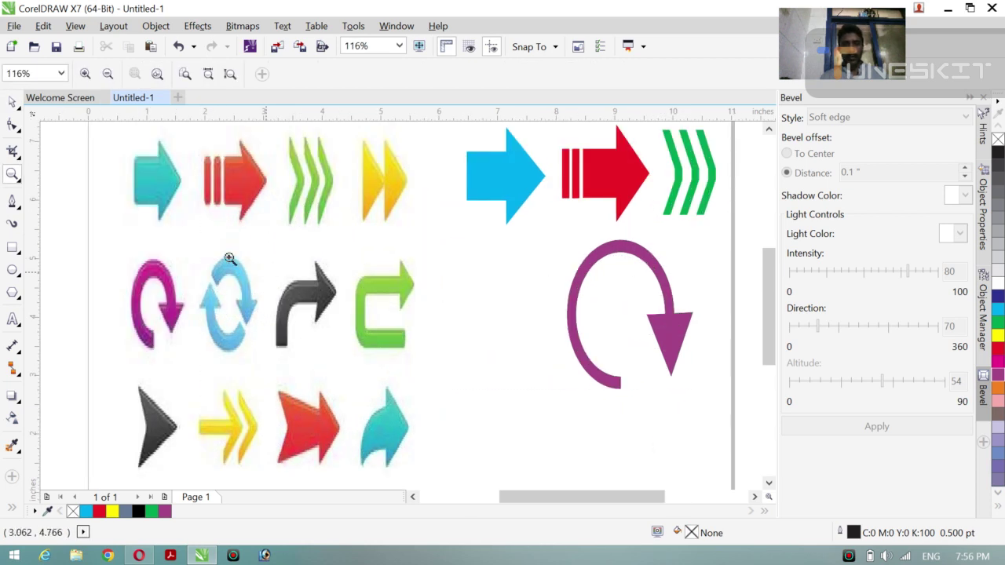
{"action": "left_click", "coordinate": [20, 112]}
{"action": "left_click", "coordinate": [46, 104]}
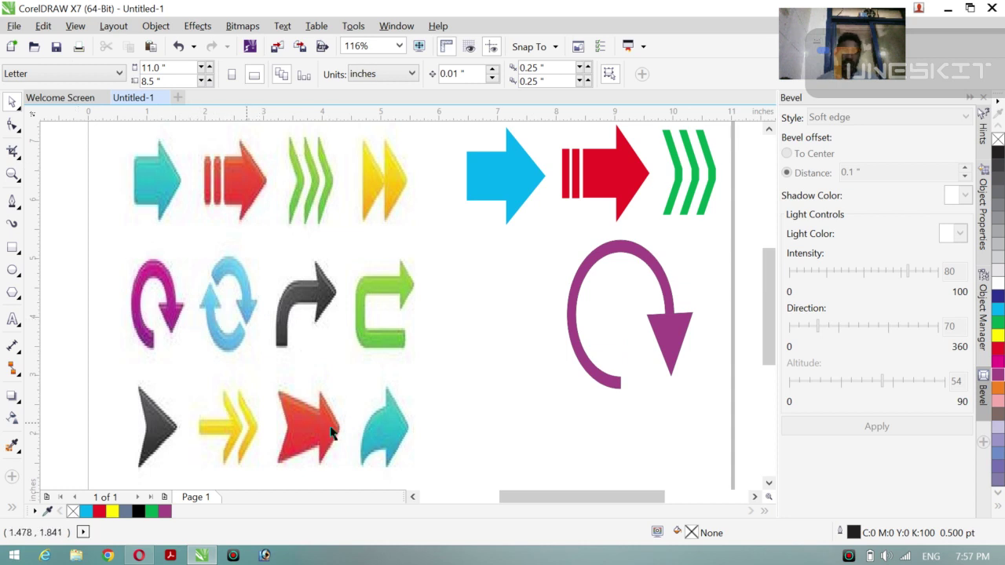
{"action": "left_click_drag", "start_coordinate": [460, 319], "coordinate": [817, 110]}
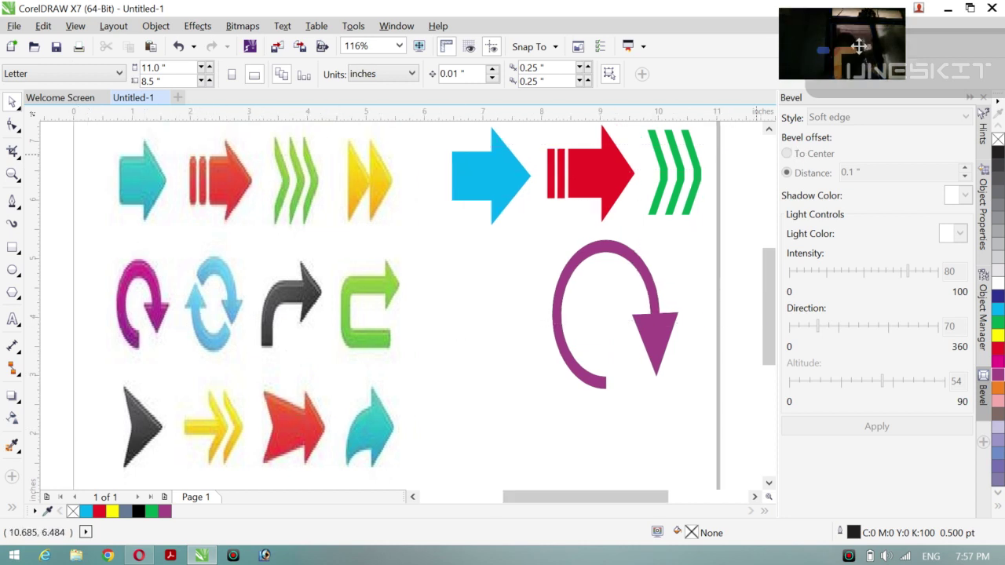
{"action": "left_click", "coordinate": [951, 8]}
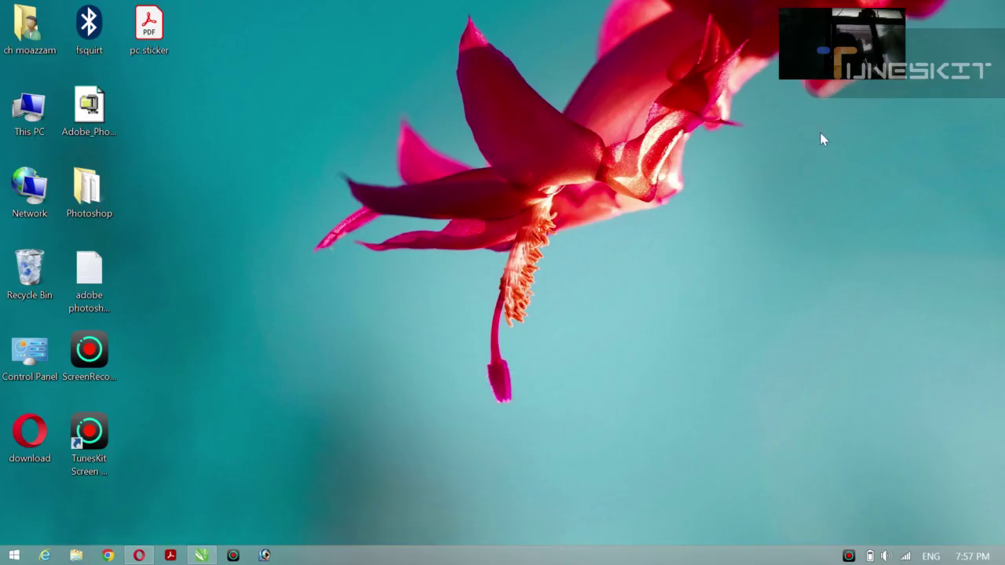
{"action": "left_click_drag", "start_coordinate": [830, 49], "coordinate": [527, 321]}
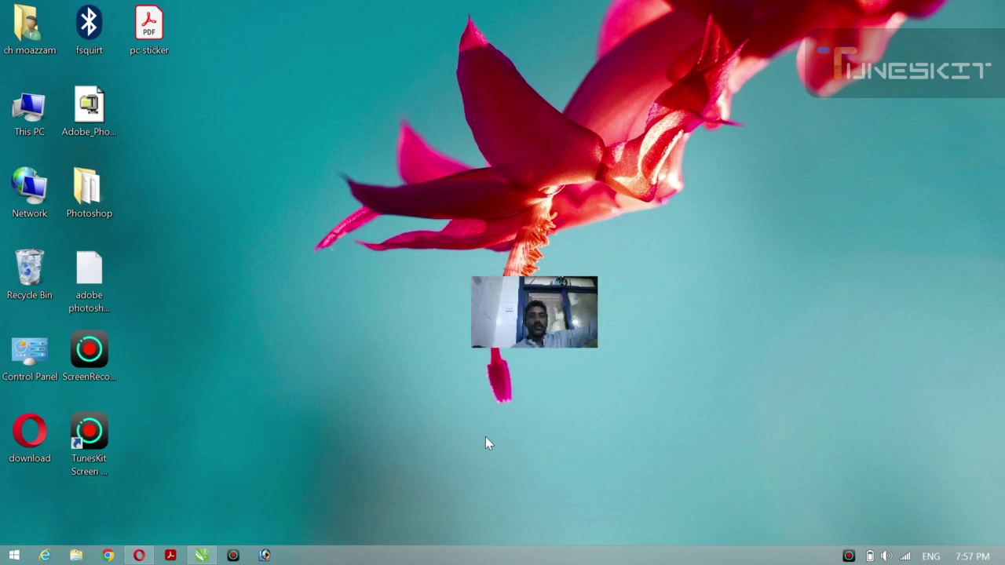
{"action": "left_click", "coordinate": [850, 556]}
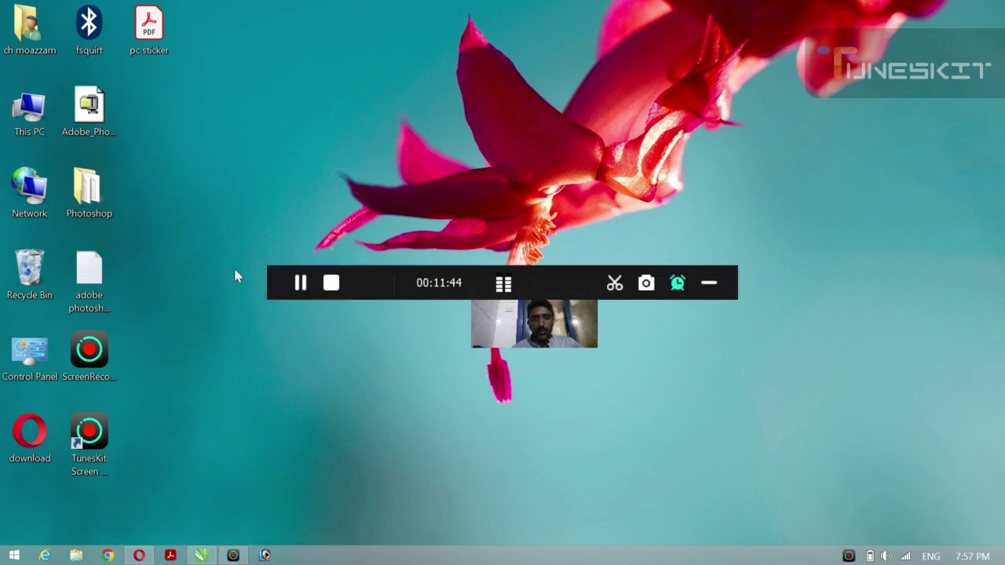